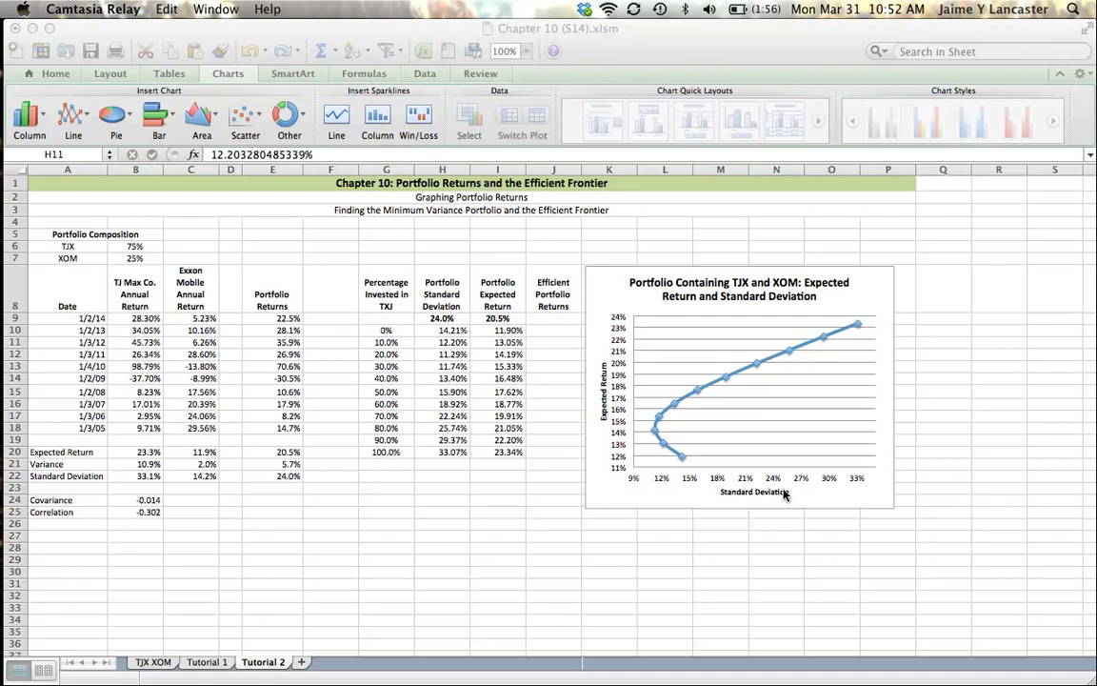
Review the weight, risk and return values of the 0%, 10% and 20% portfolio rows.
left_click(378, 332)
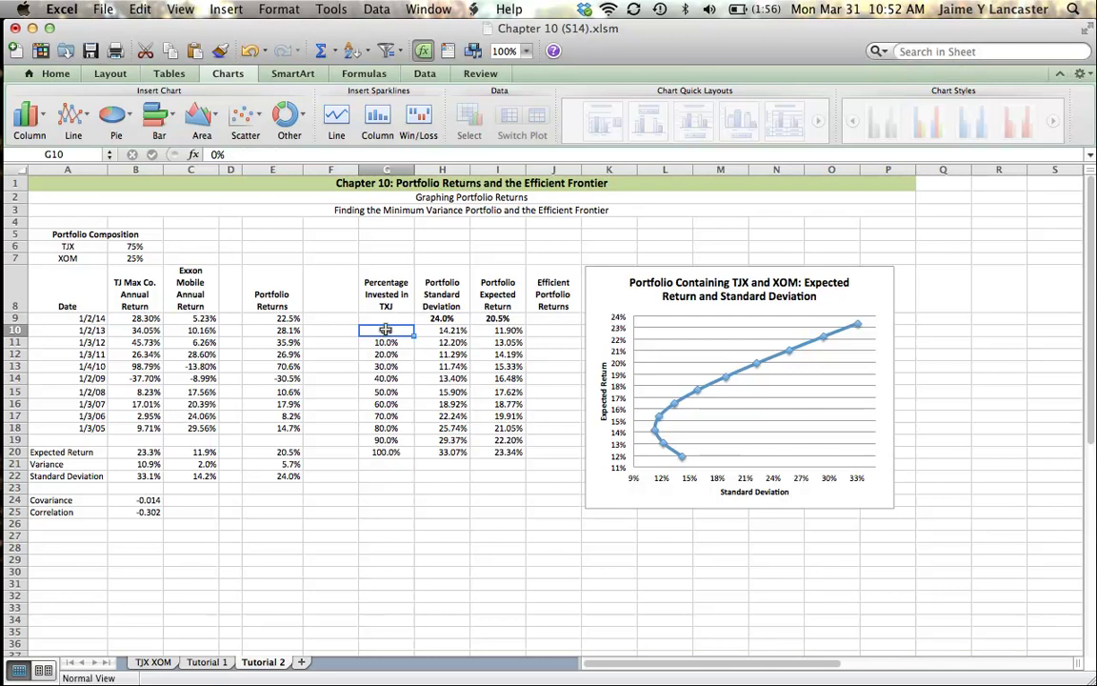
left_click_drag(378, 332, 483, 331)
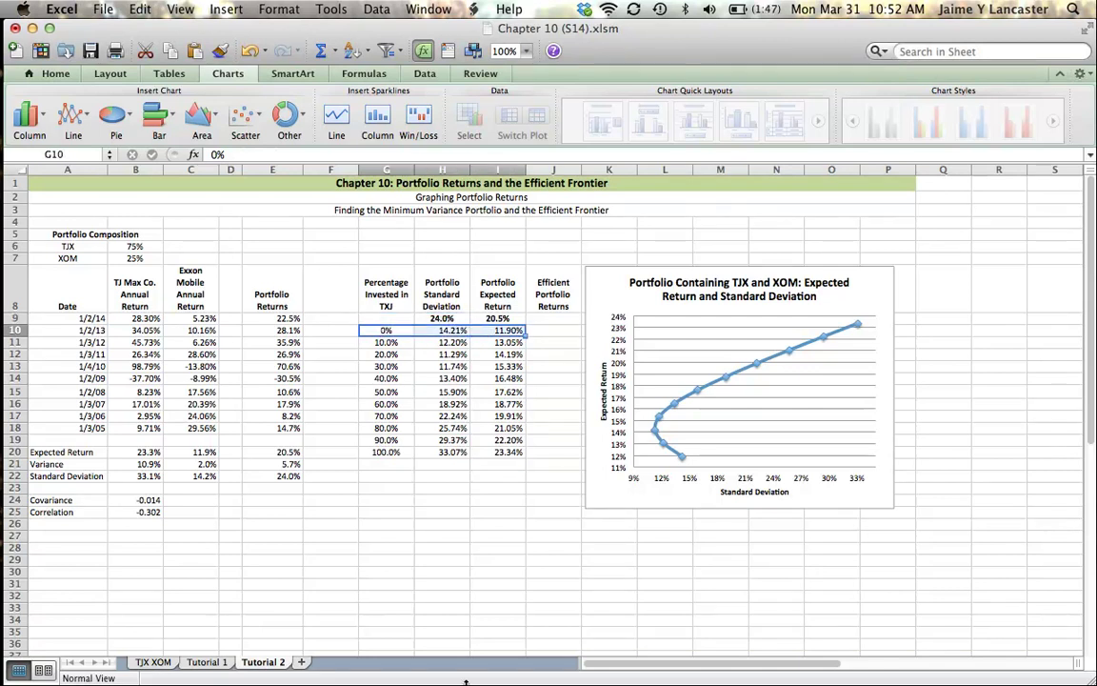
mouse_move(683, 461)
left_click_drag(385, 342, 499, 331)
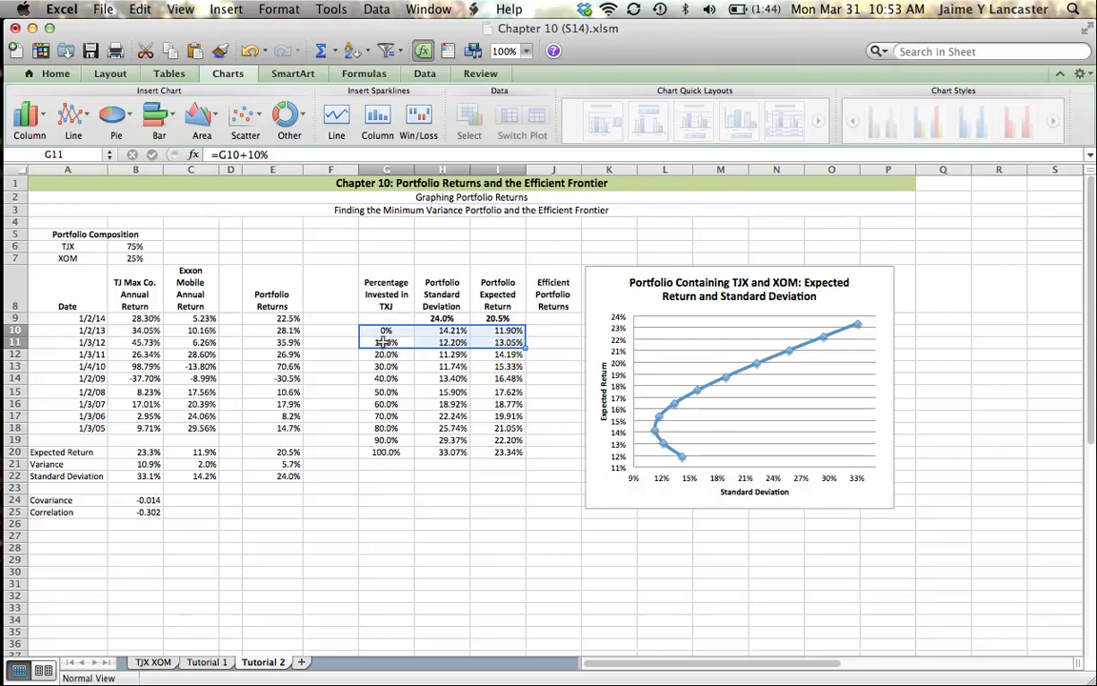
left_click_drag(384, 342, 497, 343)
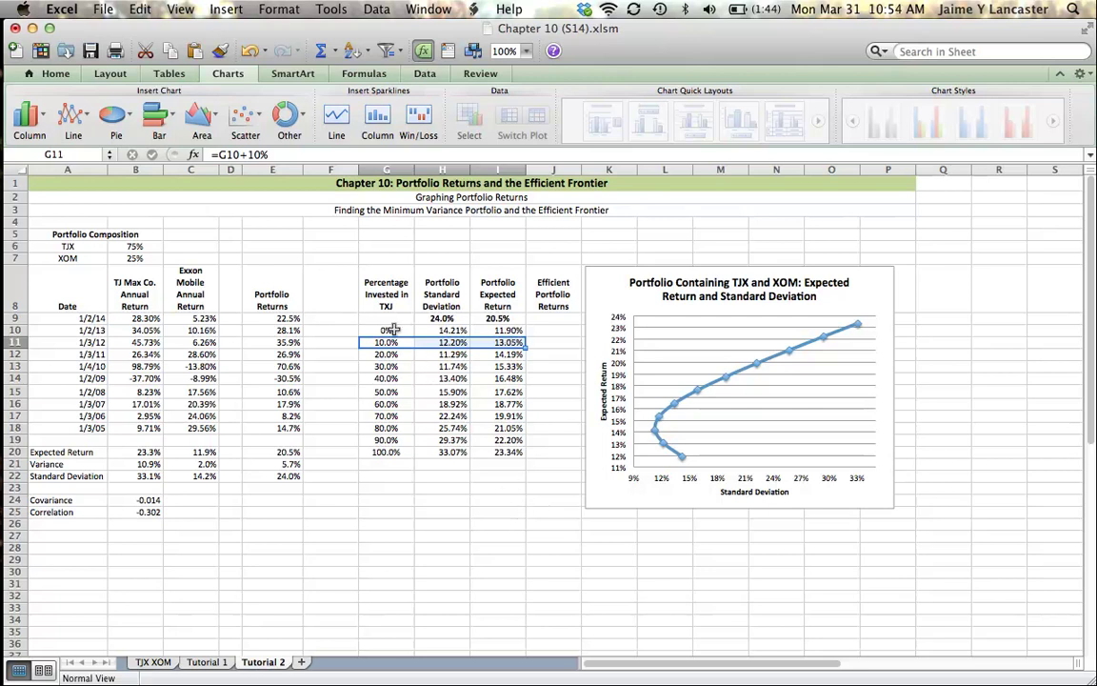
left_click_drag(393, 330, 501, 330)
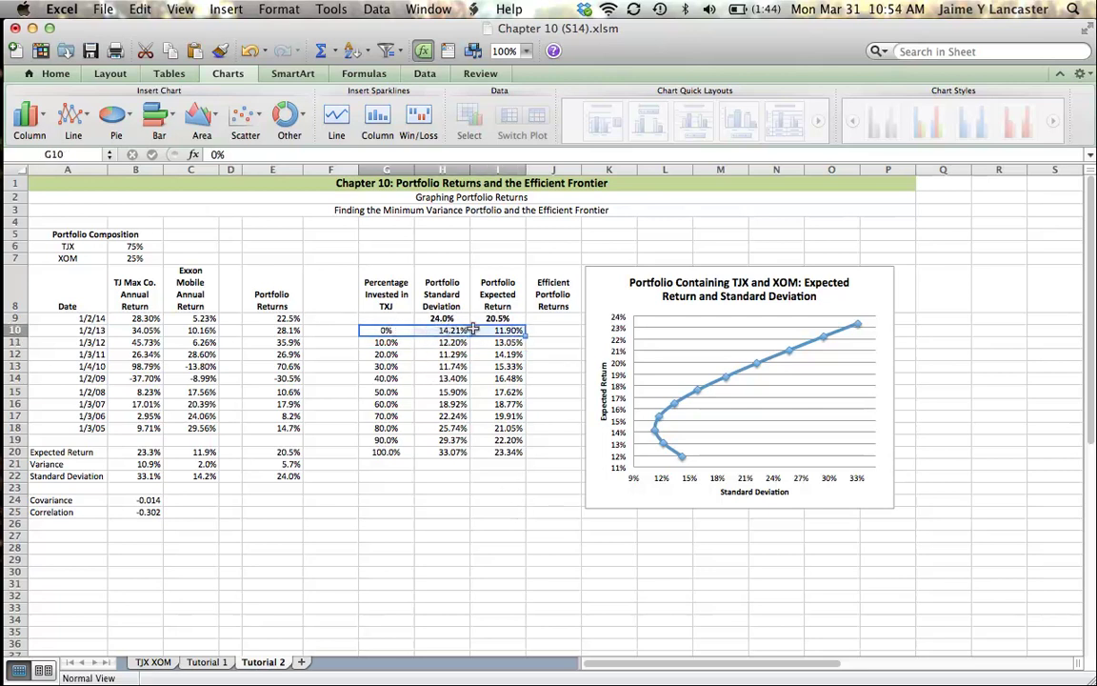
mouse_move(682, 464)
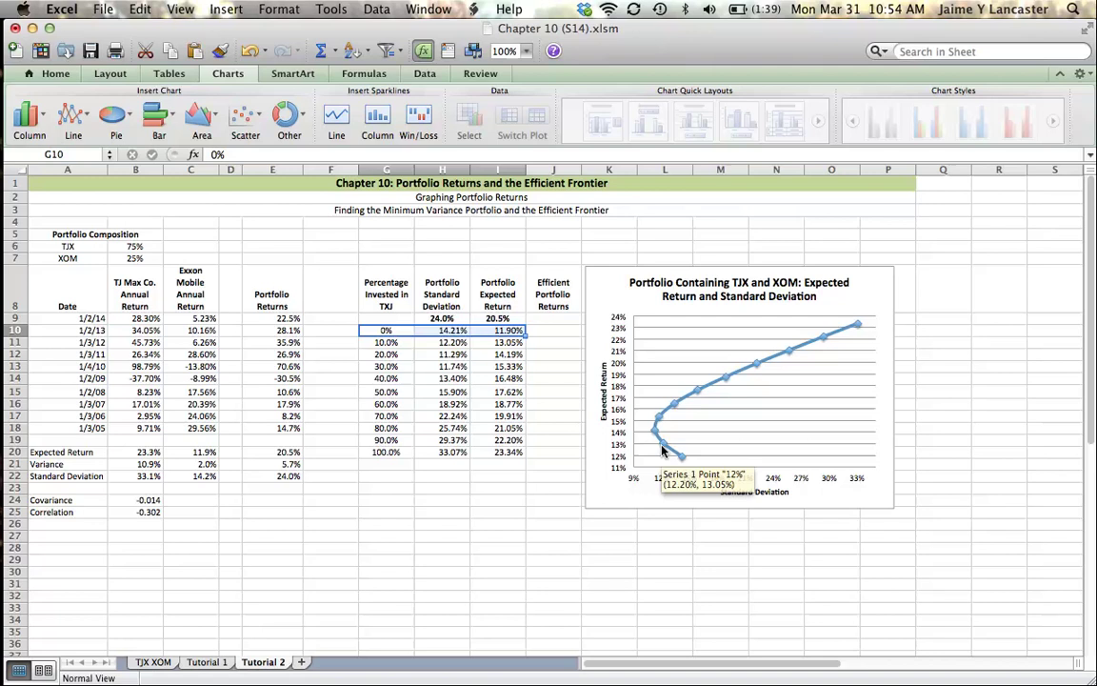
left_click(379, 353)
left_click_drag(379, 353, 476, 352)
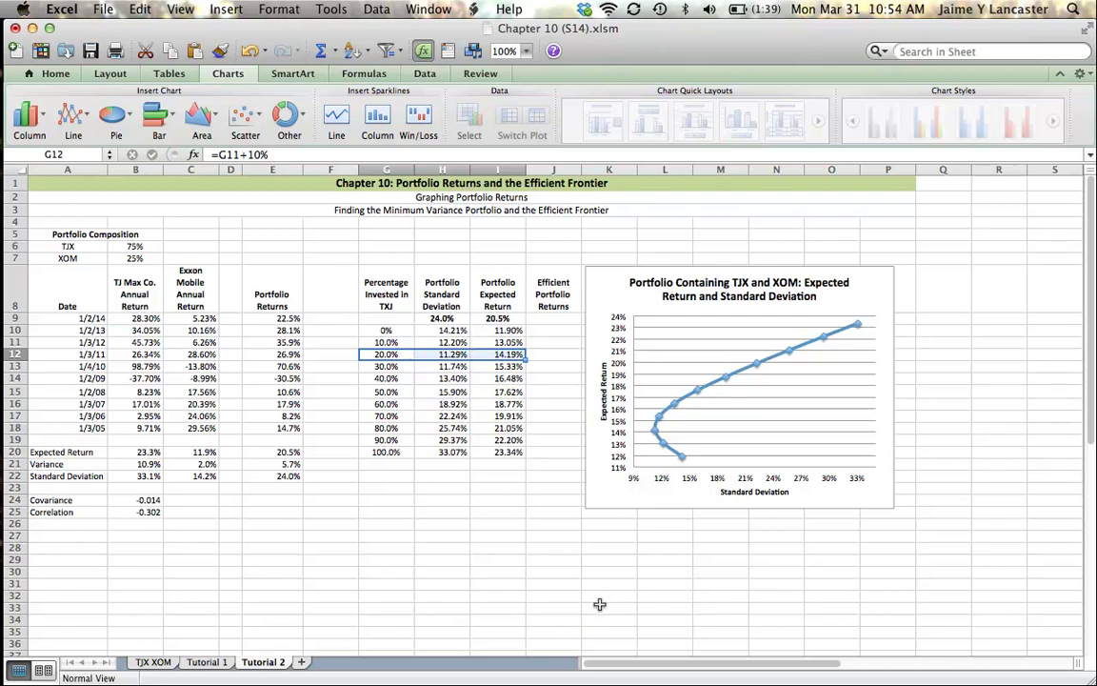
mouse_move(657, 438)
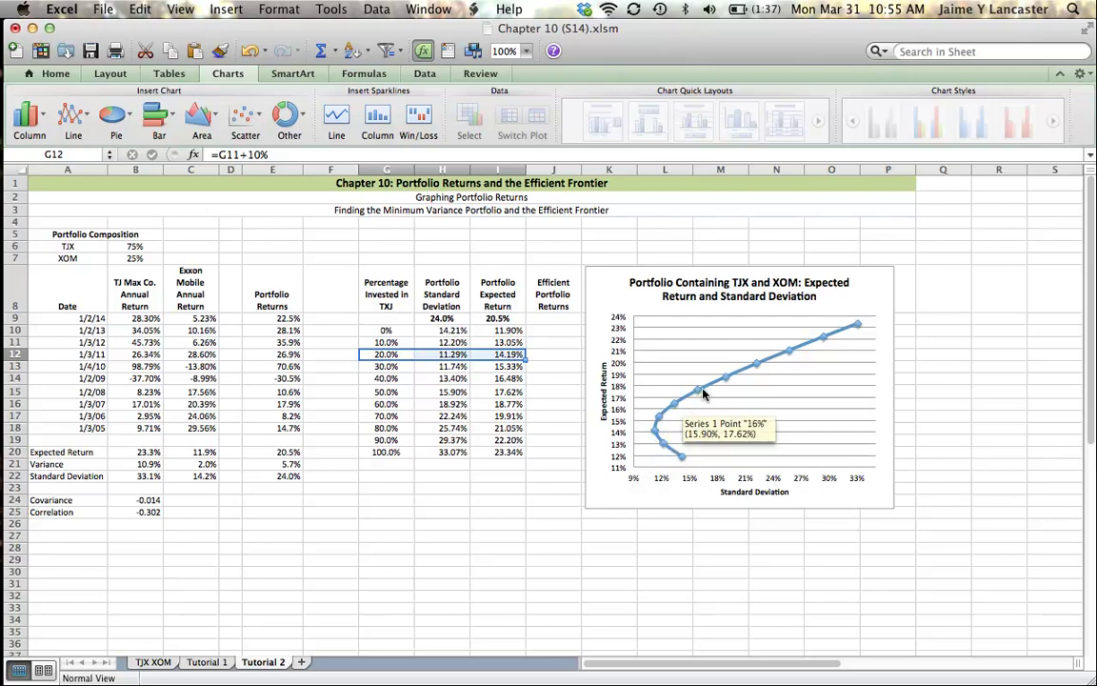
Deselect the table by selecting the empty cell K28.
mouse_move(726, 383)
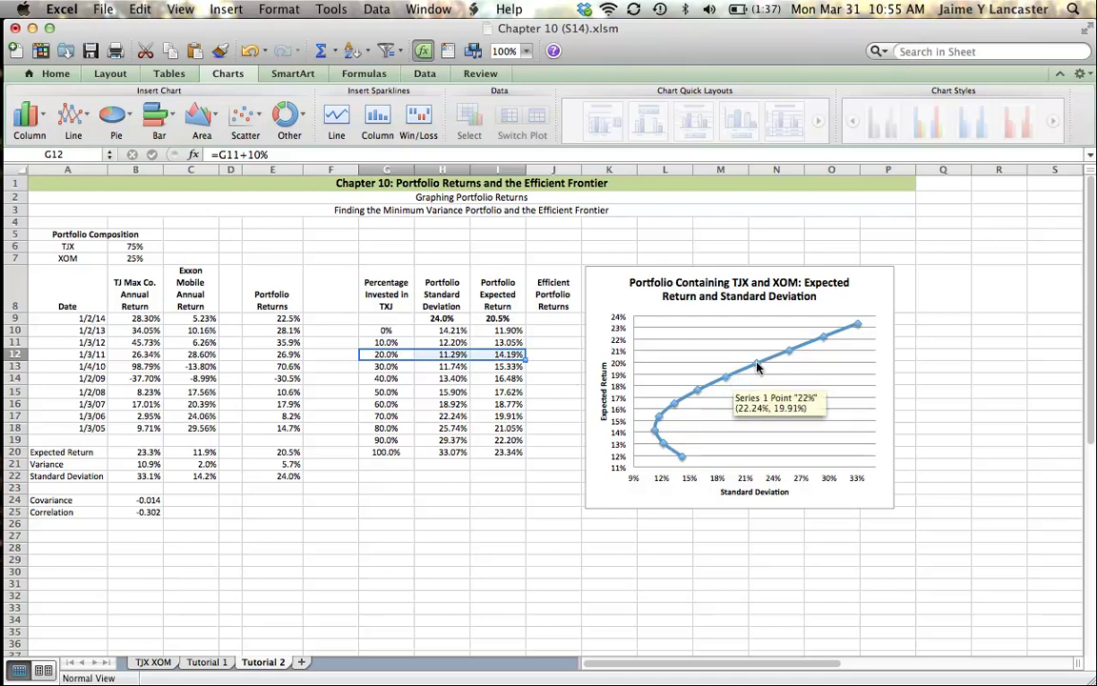
mouse_move(787, 353)
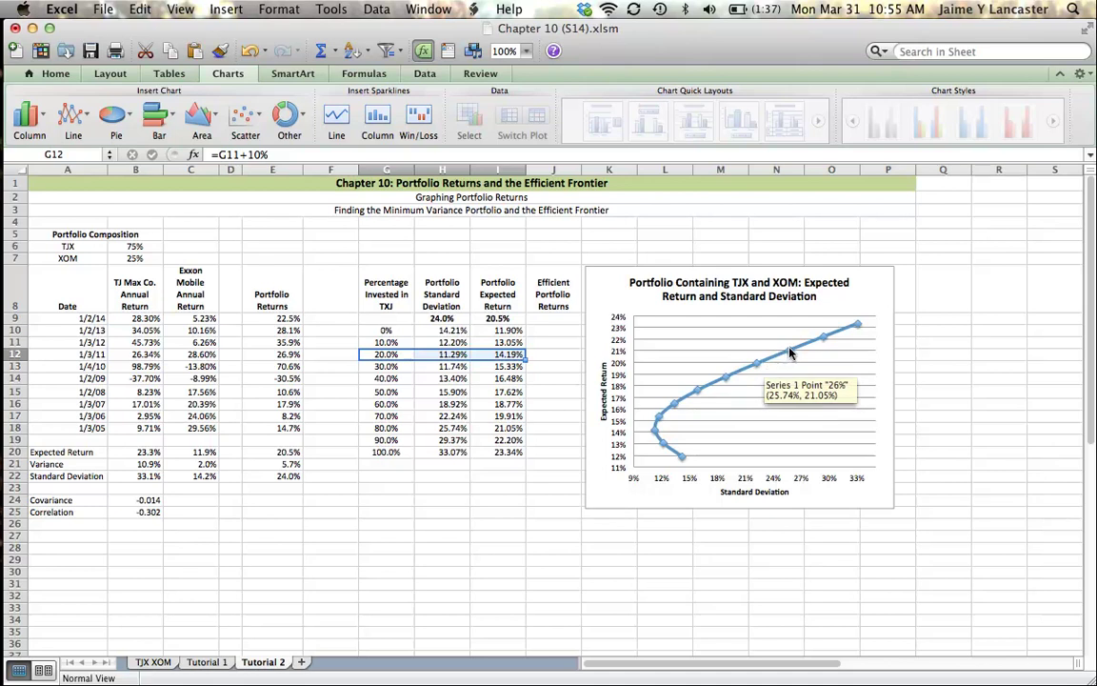
mouse_move(825, 340)
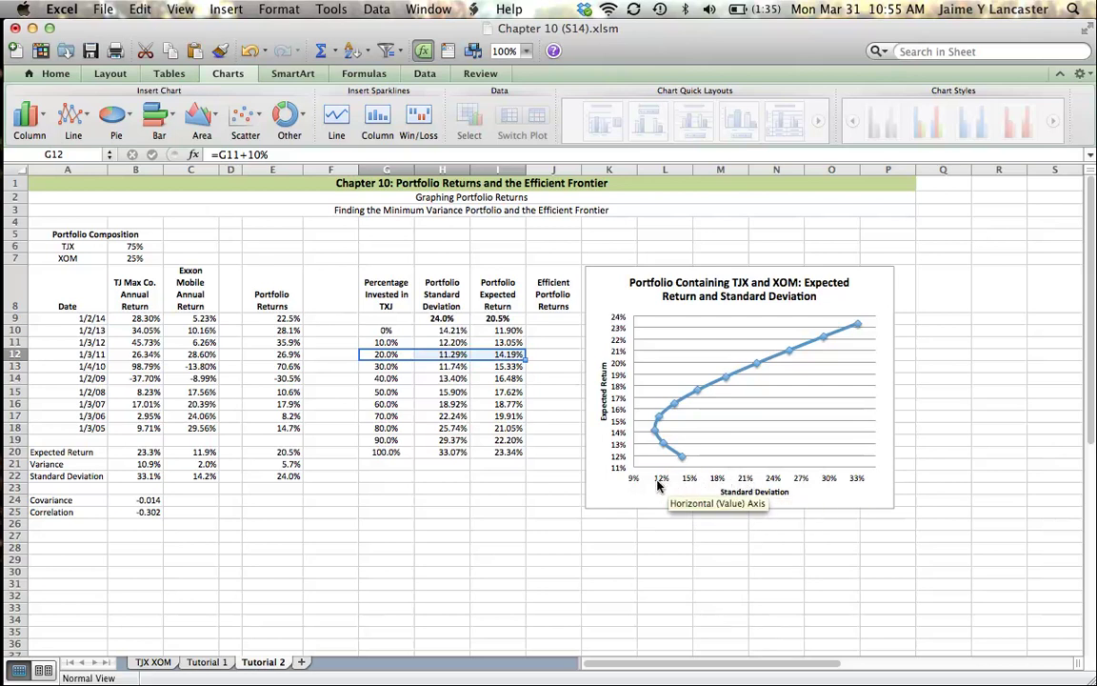
mouse_move(655, 436)
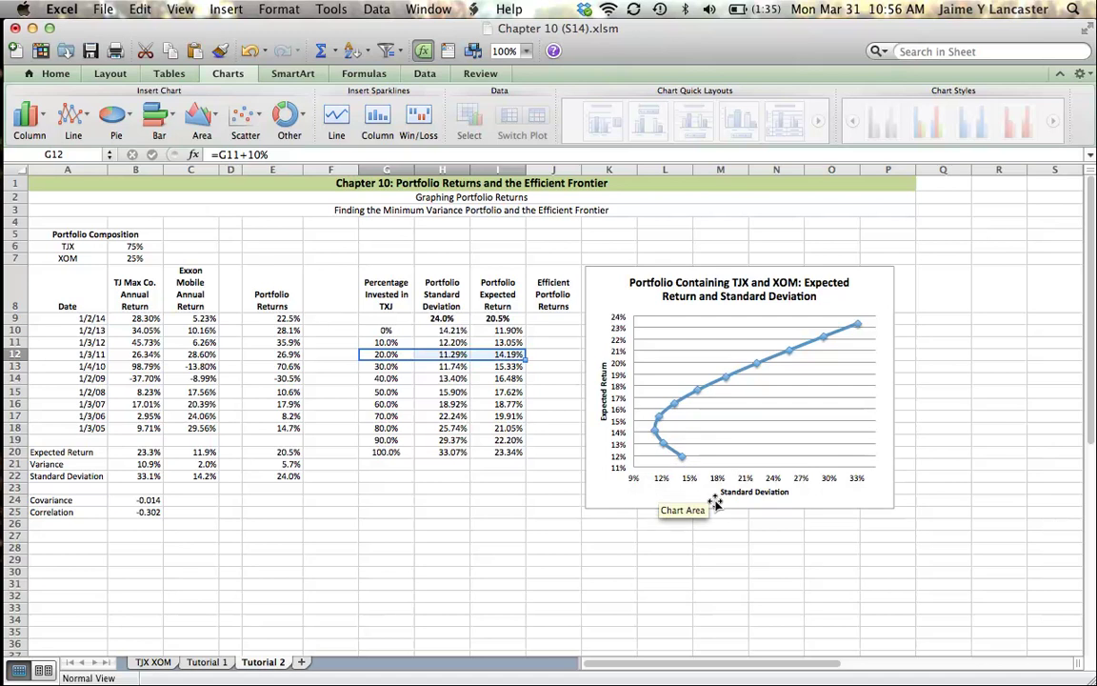
left_click(626, 549)
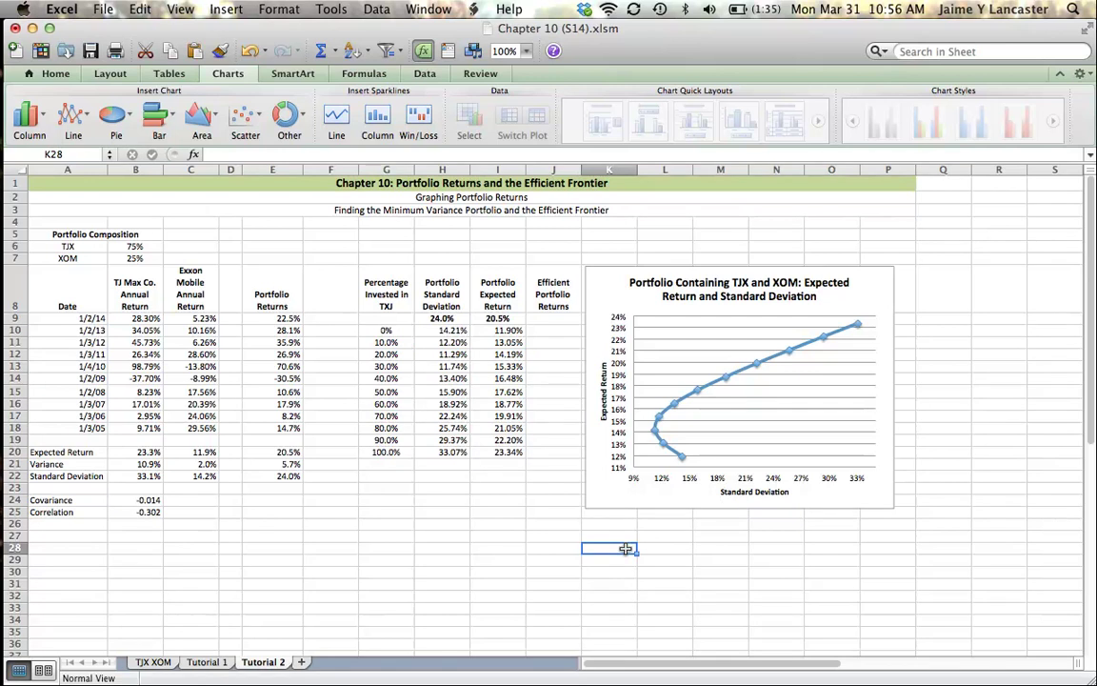
Confirm the Solver add-in is enabled and bring up the Solver Parameters dialog.
left_click(329, 9)
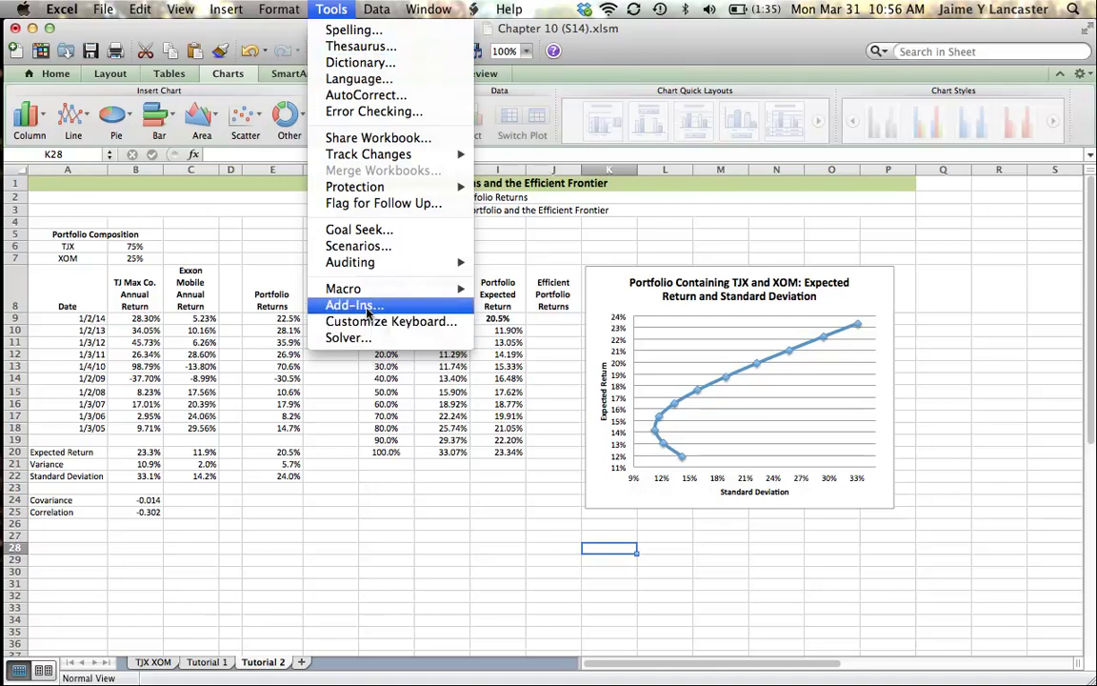
left_click(365, 306)
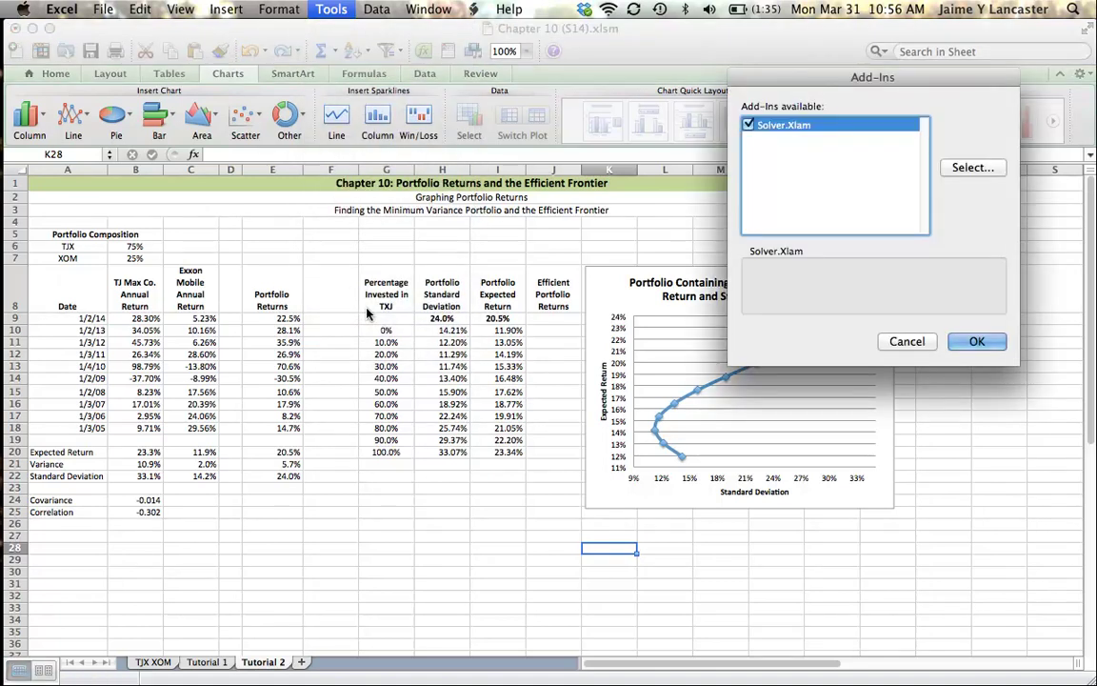
left_click(748, 125)
left_click(748, 125)
left_click(977, 342)
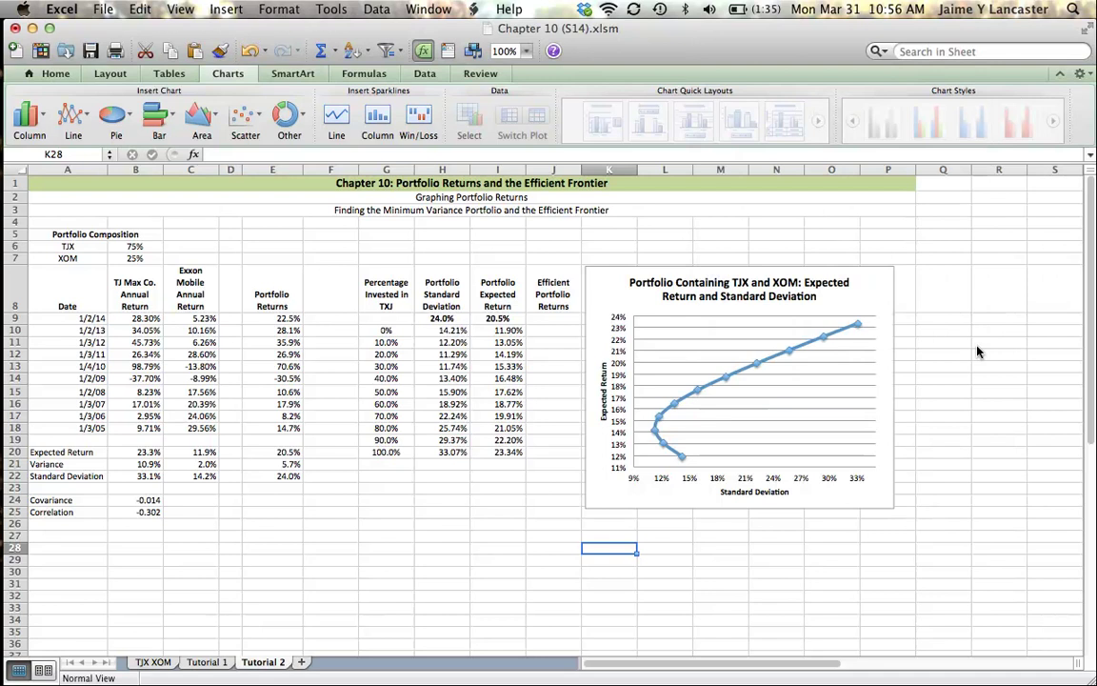
left_click(331, 9)
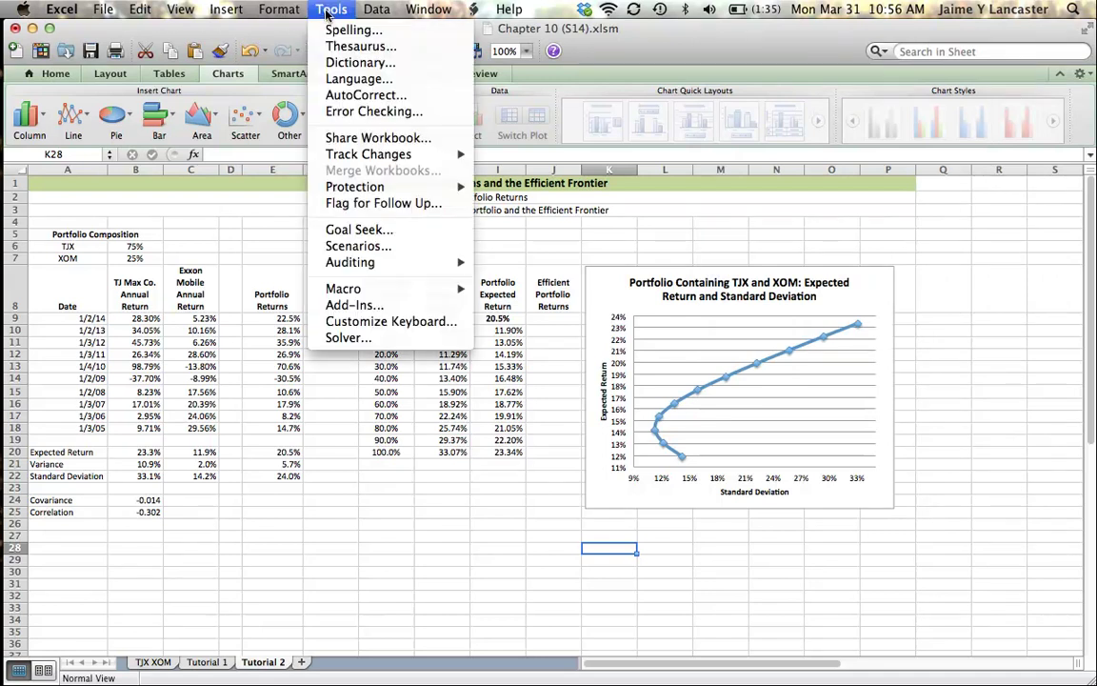
left_click(362, 338)
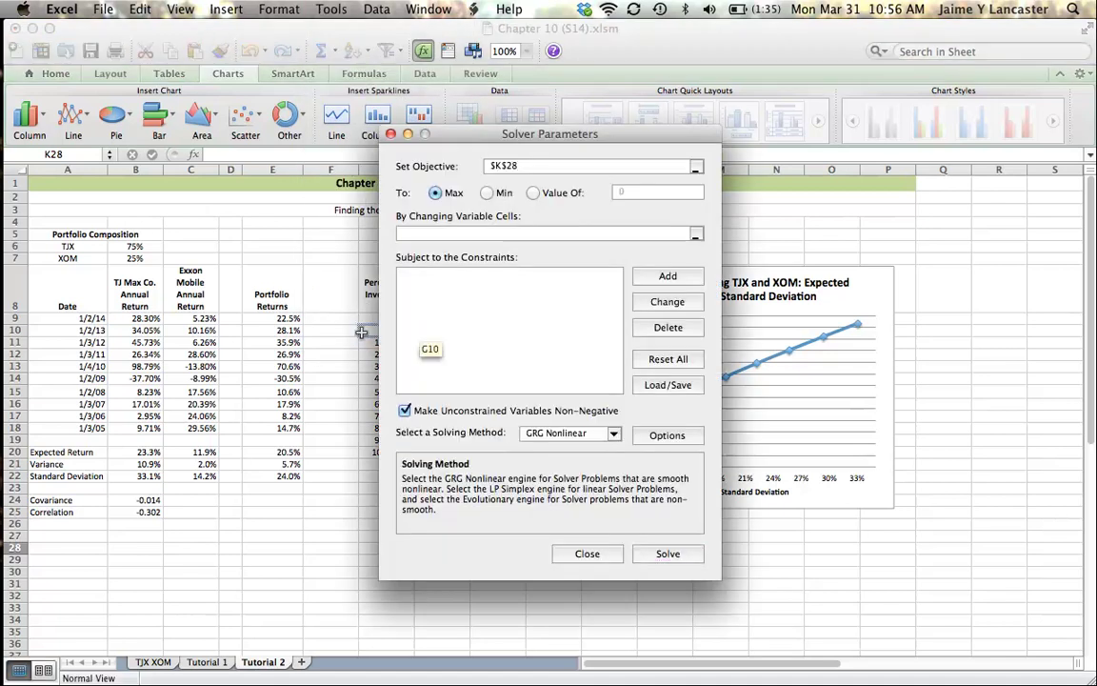
Minimise E22 by changing B6 in Solver and keep the 22% TJX, 78% XOM solution.
left_click_drag(537, 138, 870, 44)
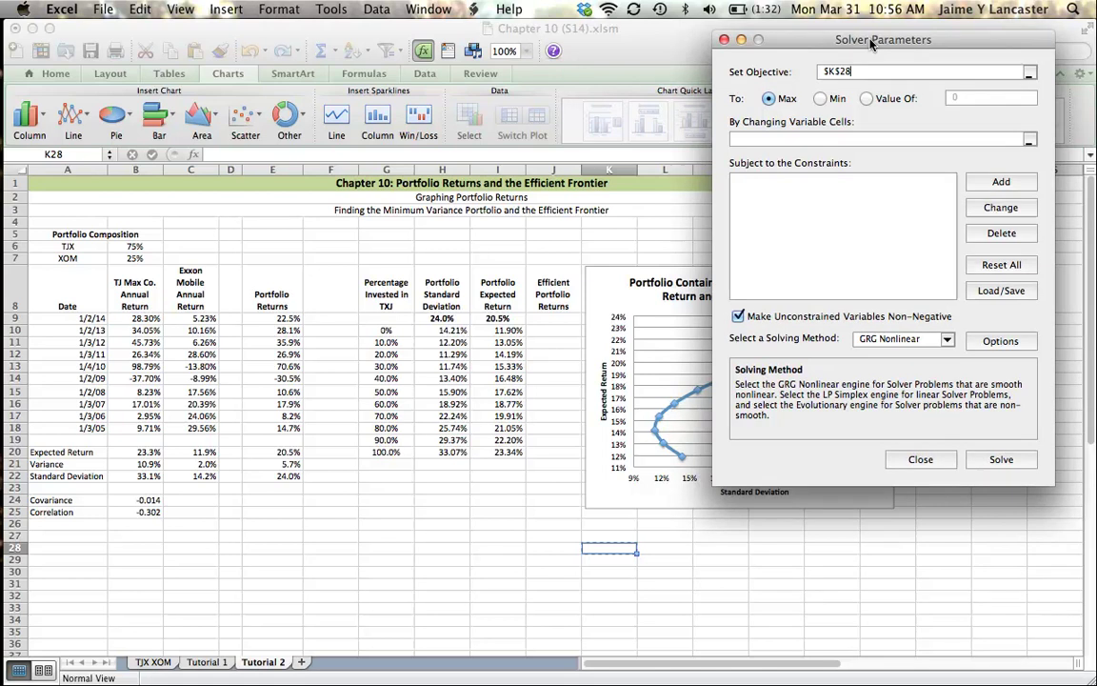
left_click(822, 99)
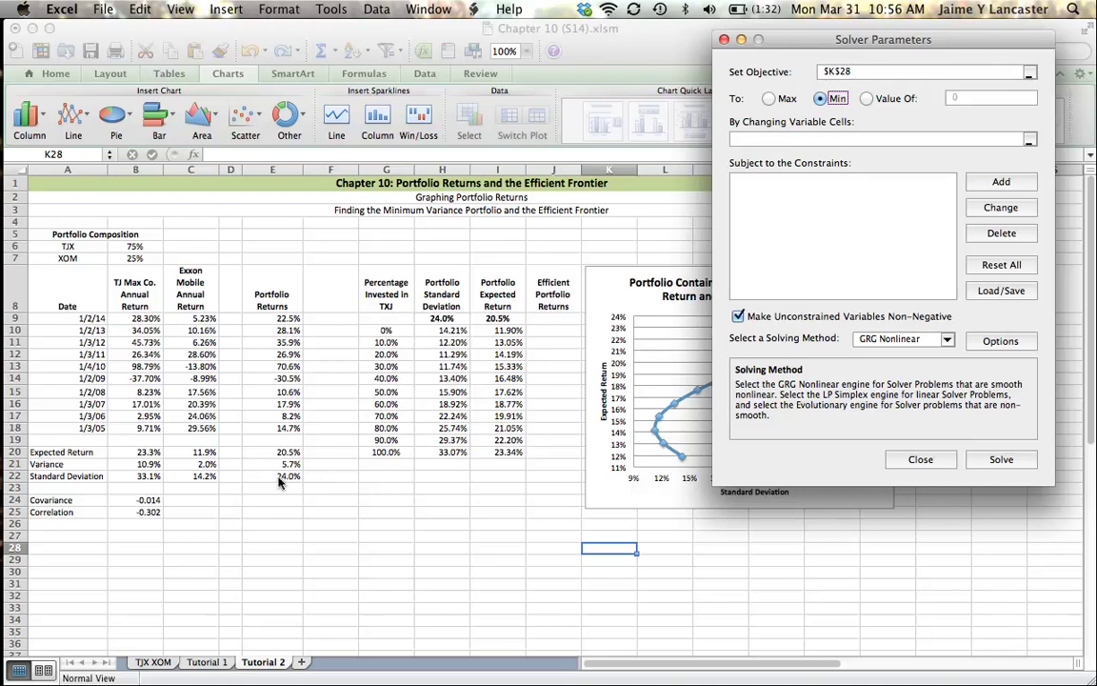
left_click(883, 76)
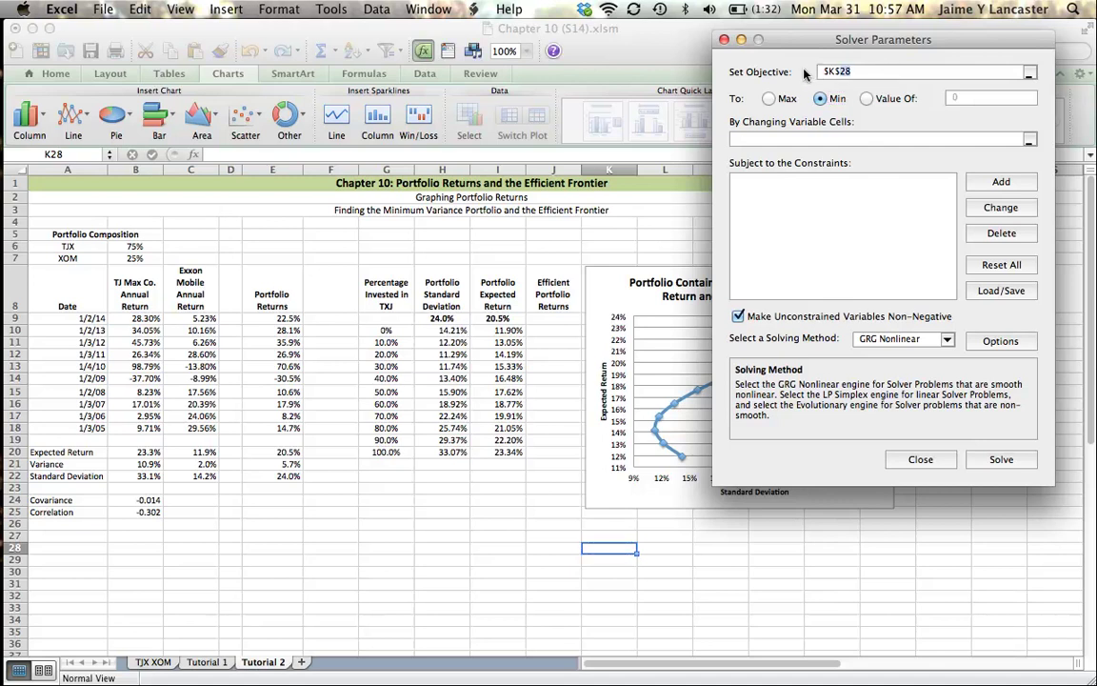
key("BackSpace")
key("BackSpace")
key("BackSpace")
left_click(284, 476)
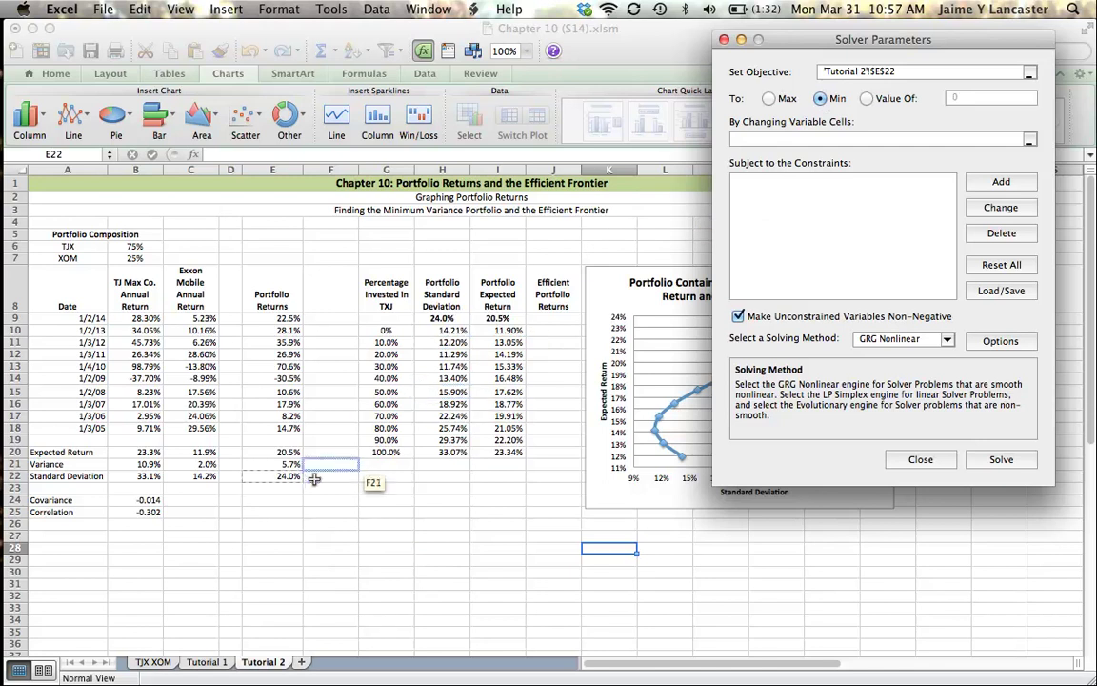
left_click(806, 141)
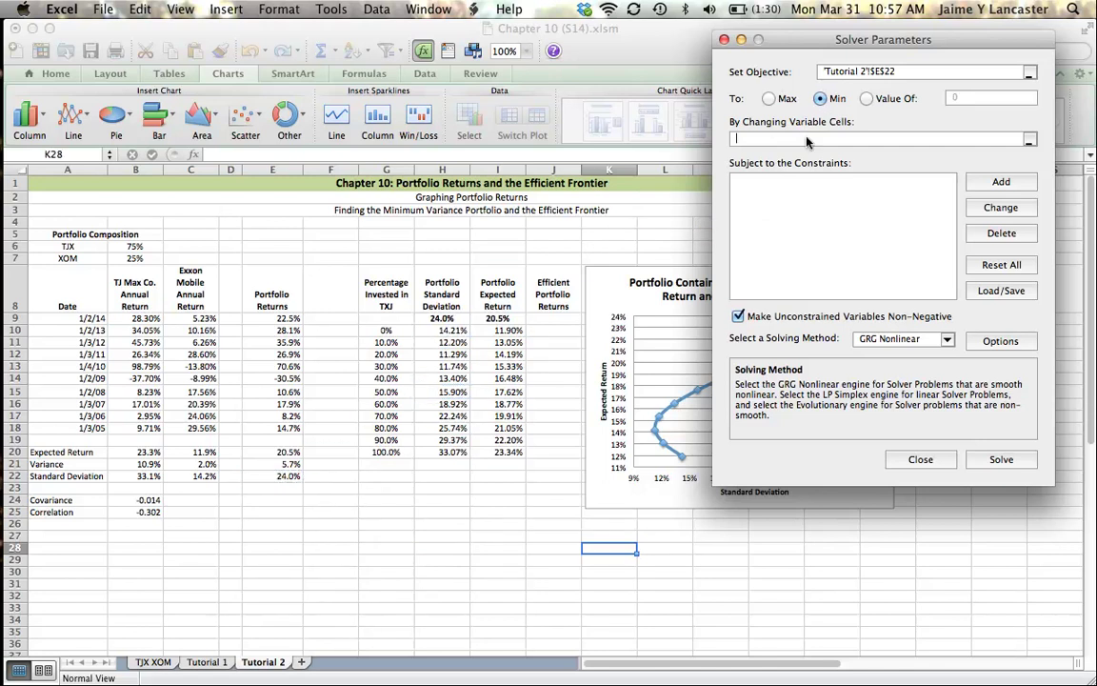
left_click(138, 245)
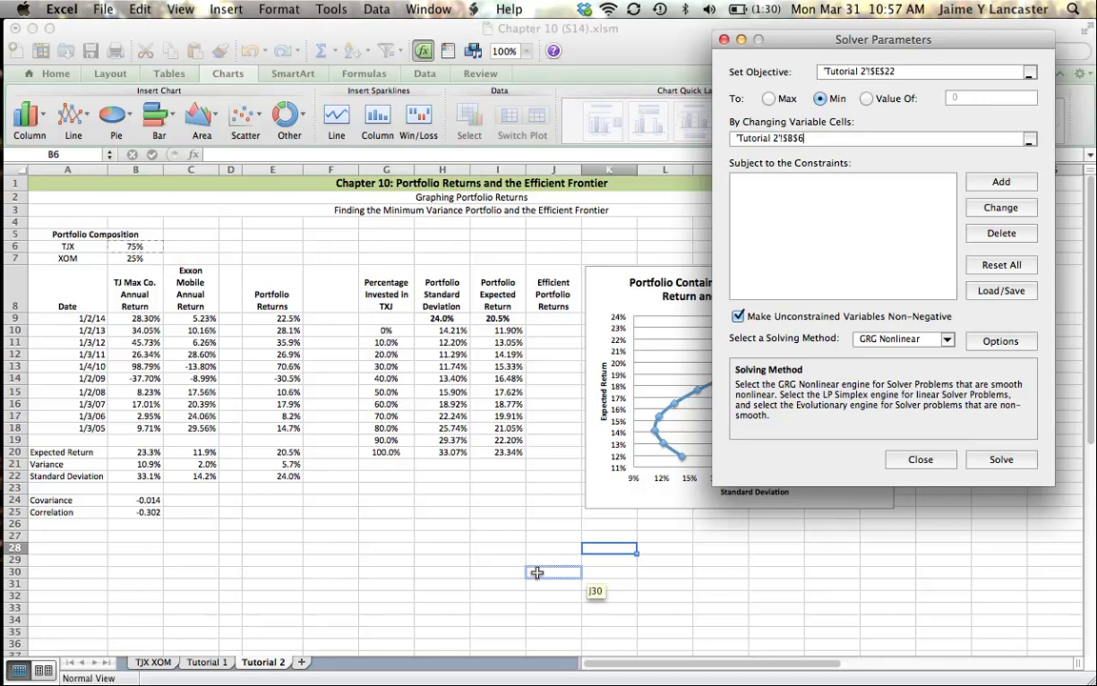
left_click(1008, 459)
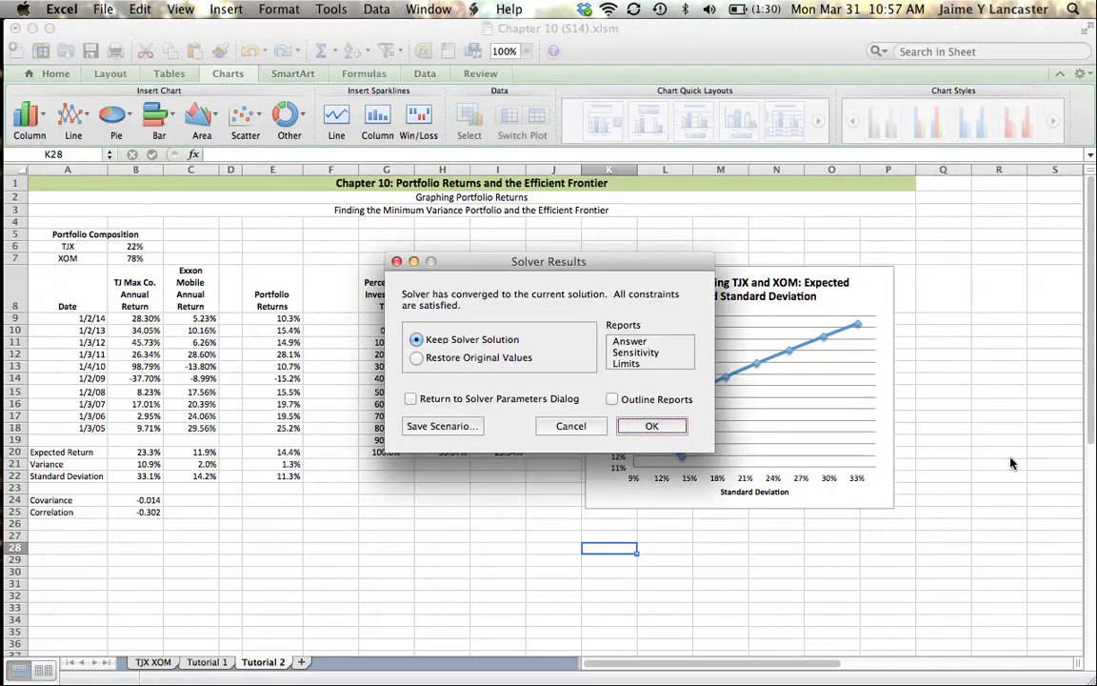
left_click(650, 427)
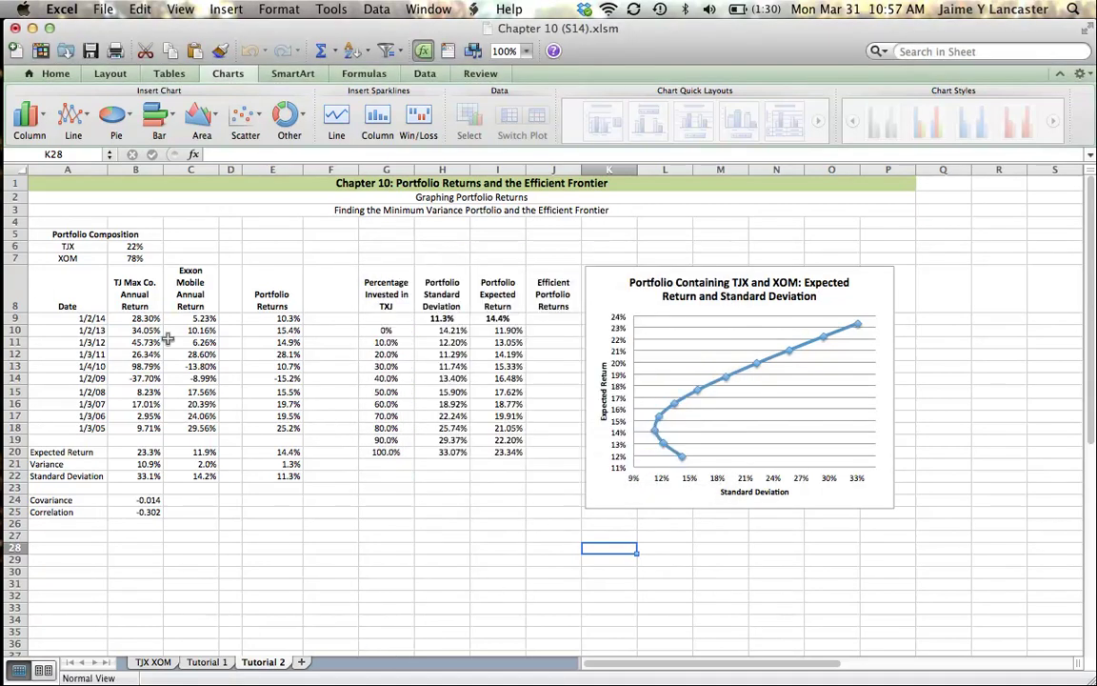
Check B6 and E22, then show E22 with three decimals as 11.271%.
left_click(134, 247)
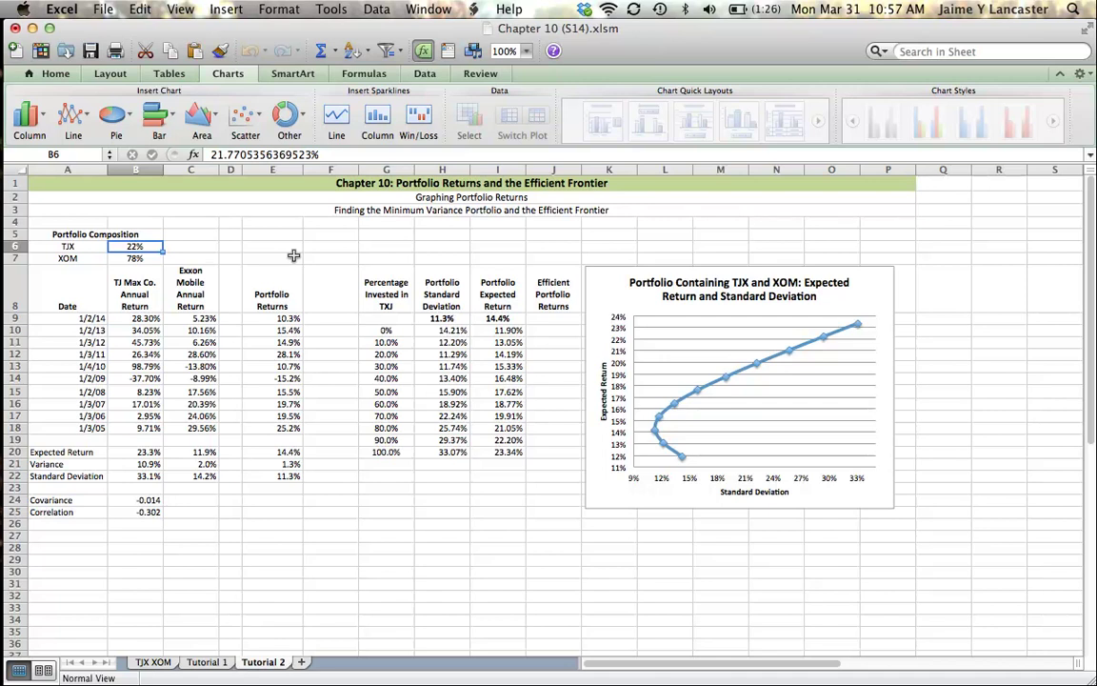
left_click(291, 478)
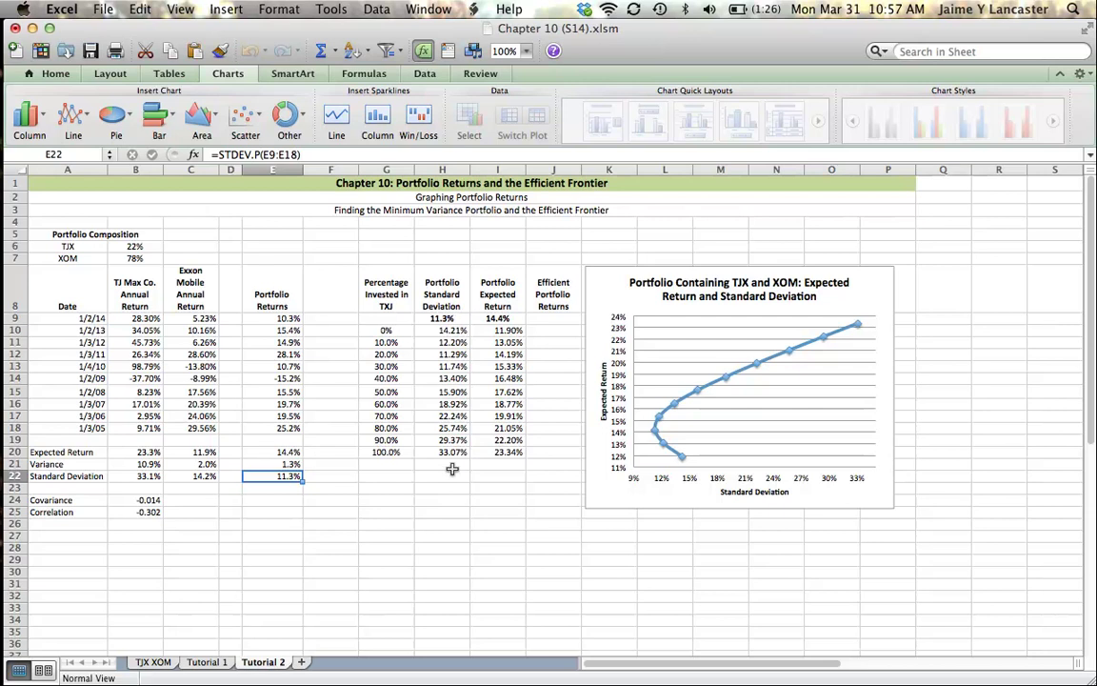
left_click(49, 74)
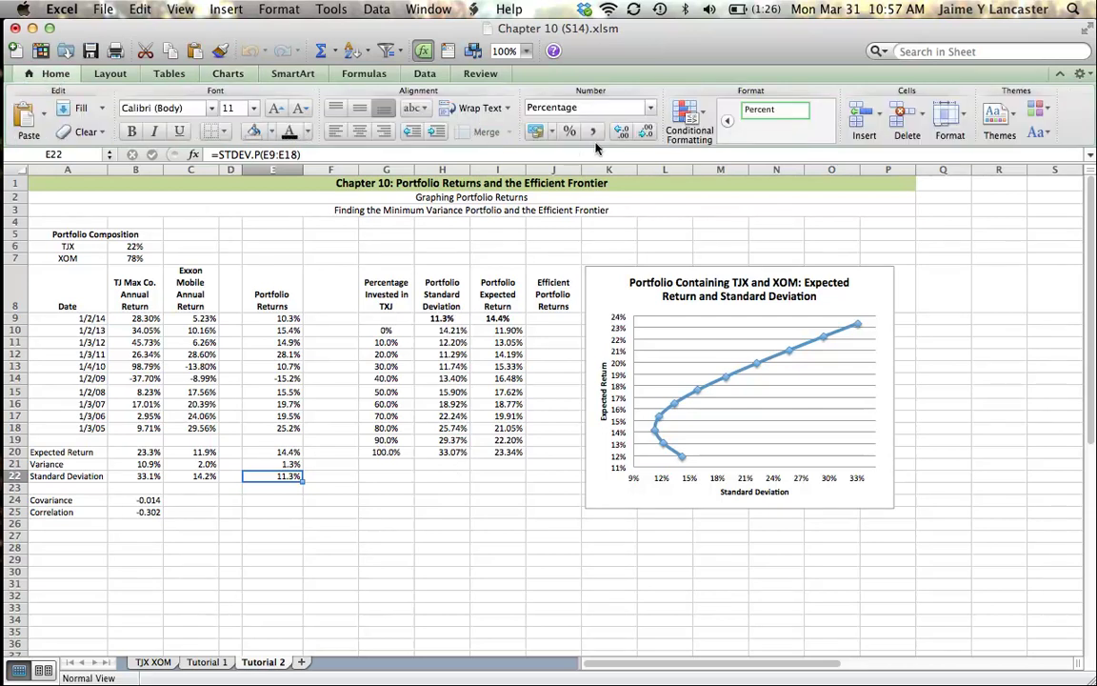
left_click(621, 132)
left_click(621, 132)
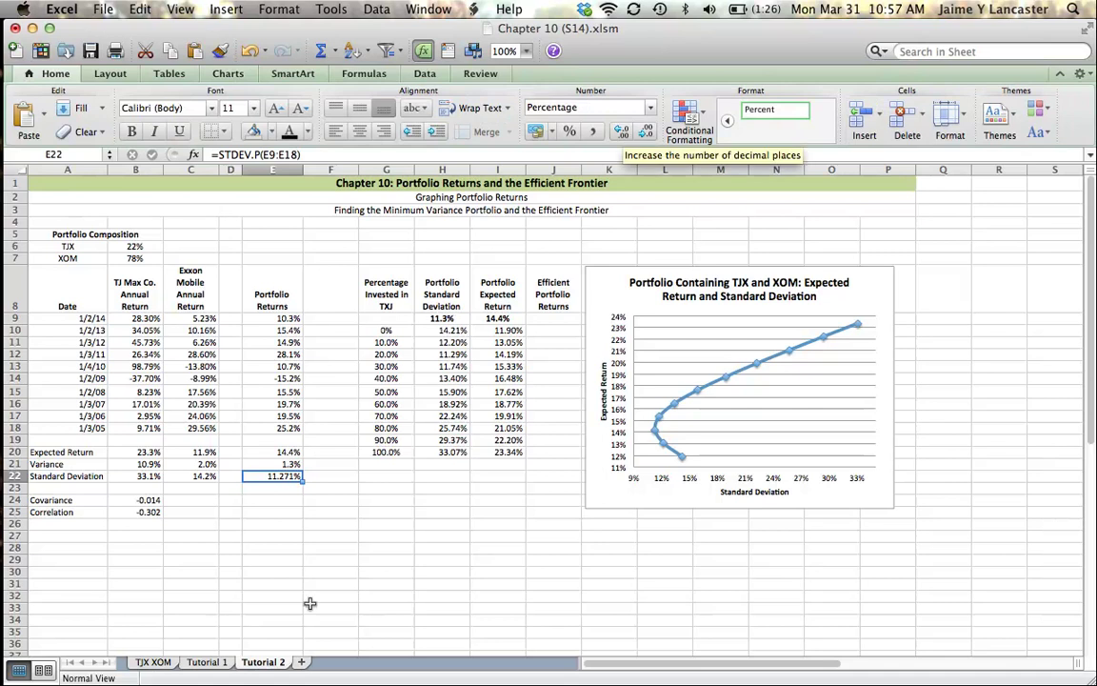
Select the 30.0% portfolio row G13:I13.
left_click(463, 492)
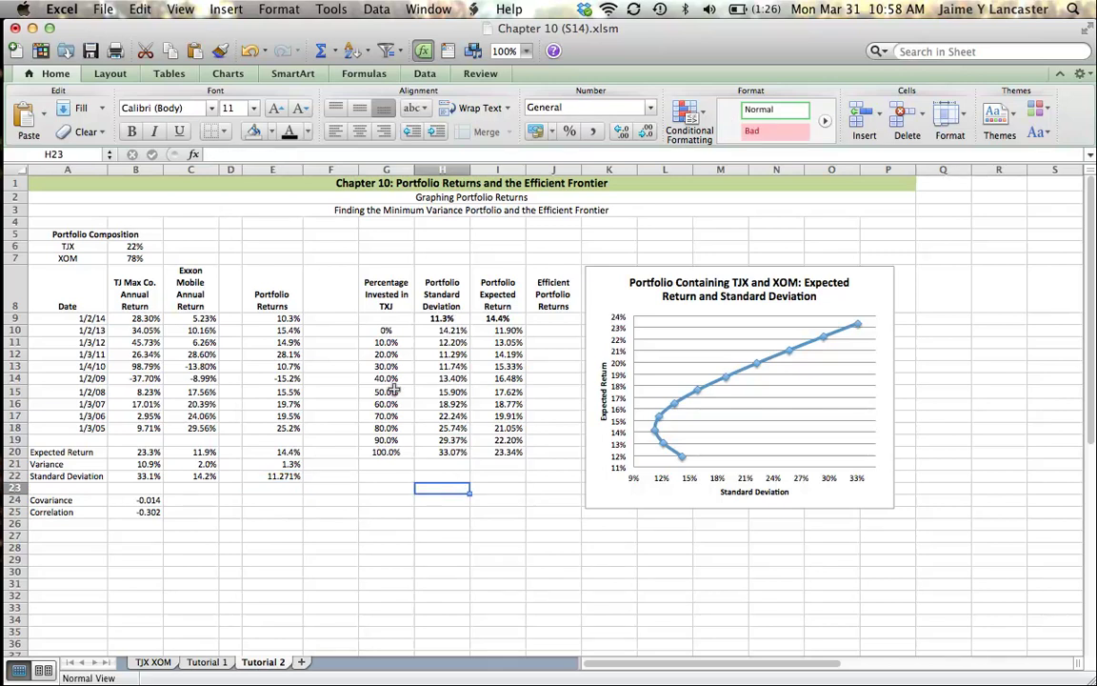
left_click_drag(388, 365, 501, 365)
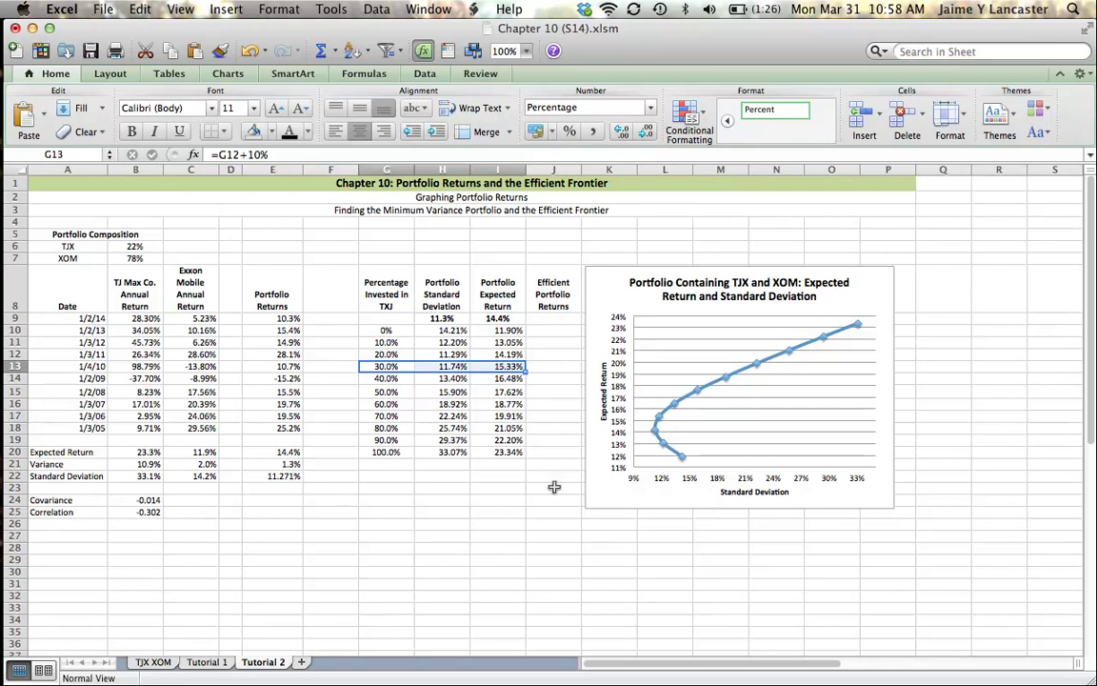
mouse_move(659, 434)
Insert cells at G13:I13, shifting cells down to open a new row 13.
right_click(379, 366)
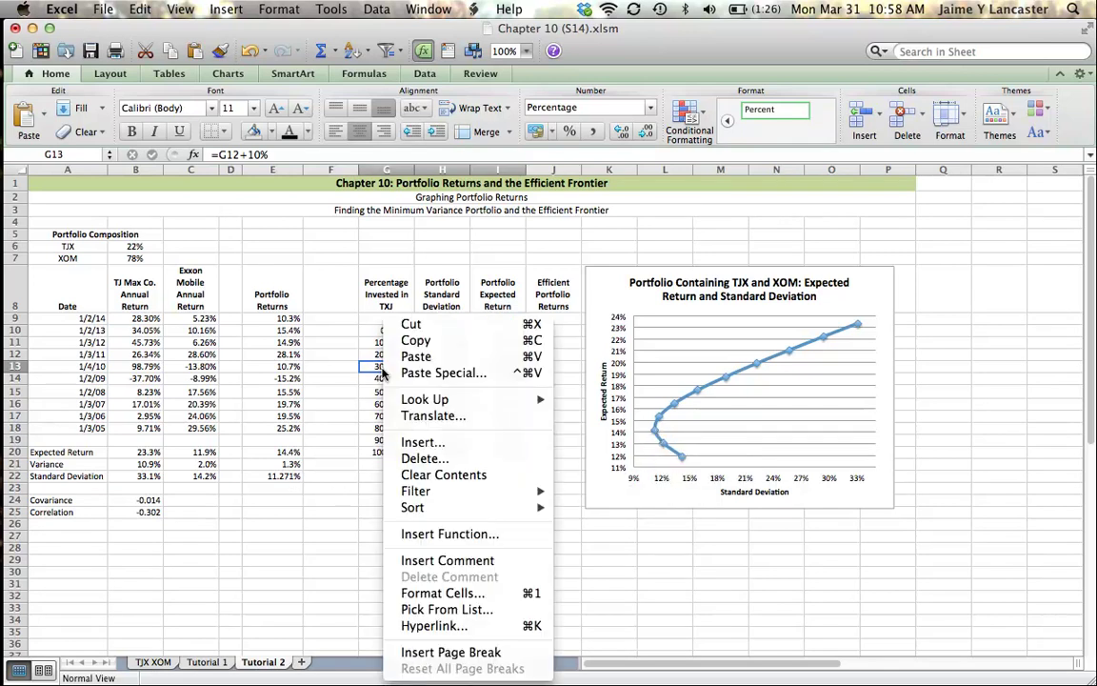
left_click(420, 443)
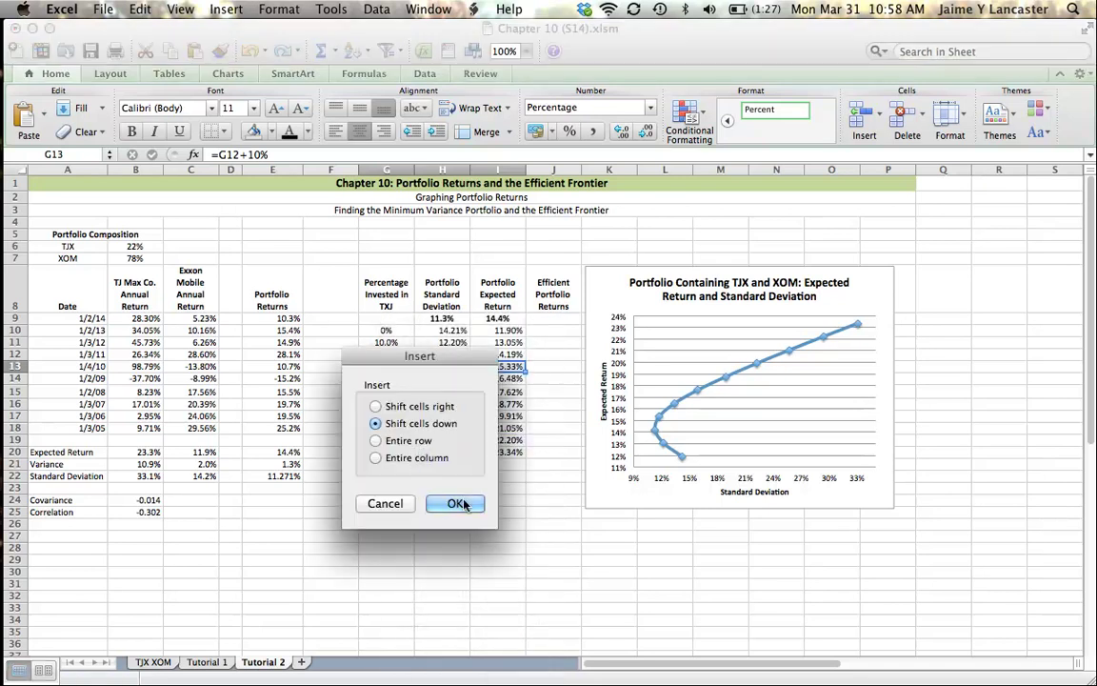
left_click(451, 433)
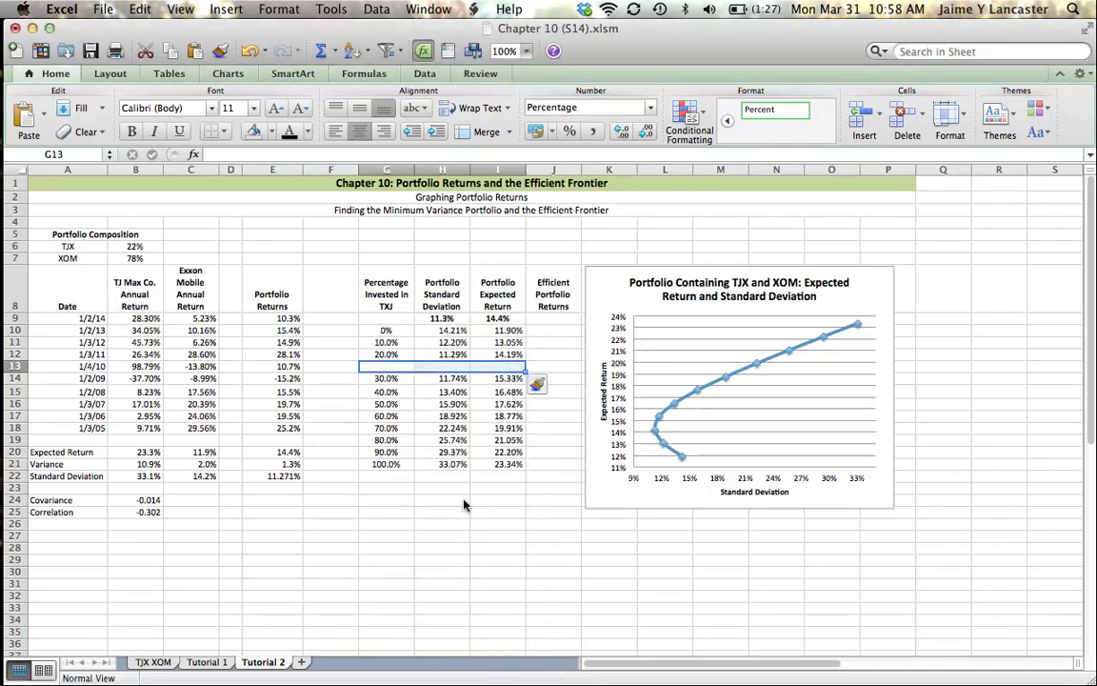
Copy the optimal TJX weight from B6 into G13, displayed as 21.771%.
left_click(390, 368)
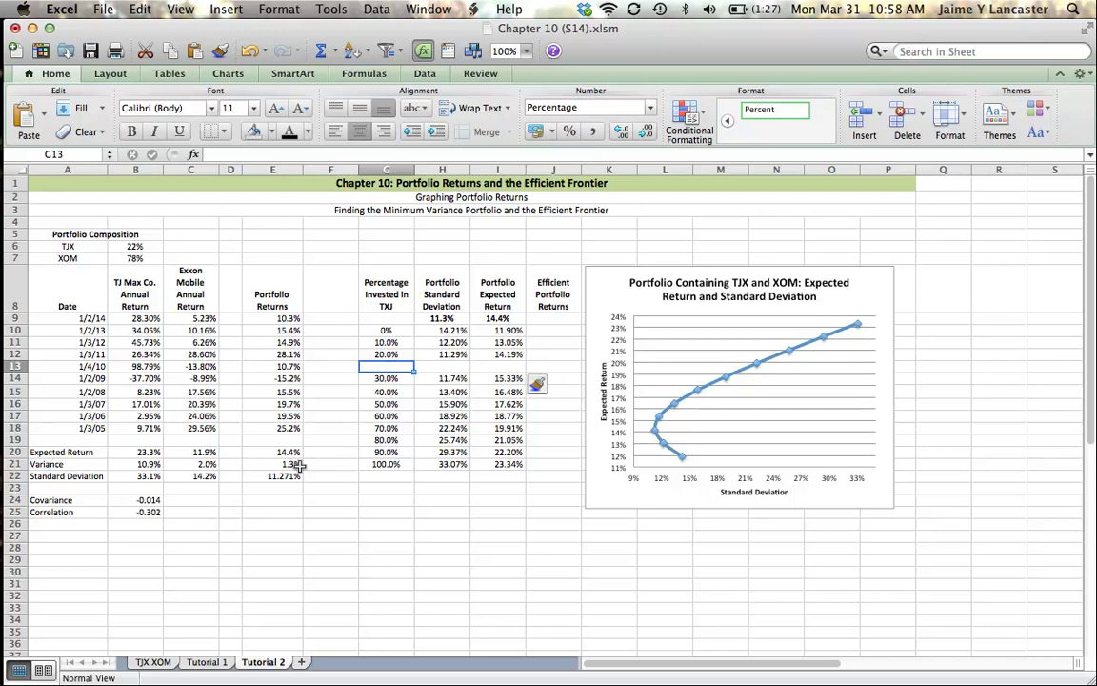
left_click(130, 246)
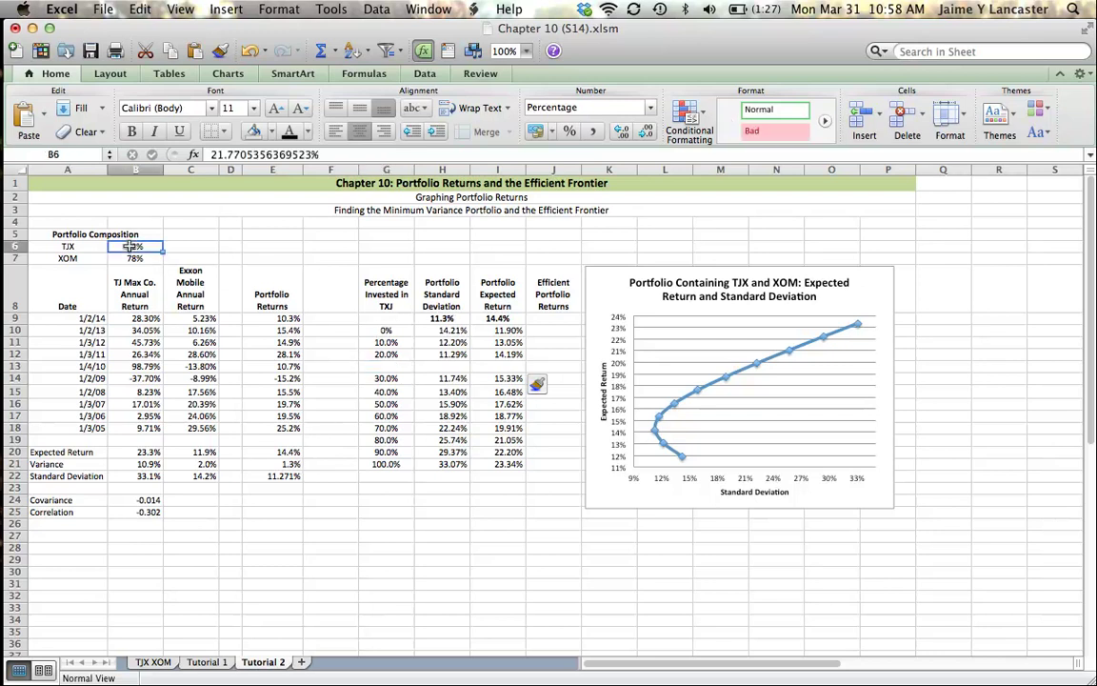
key("super+c")
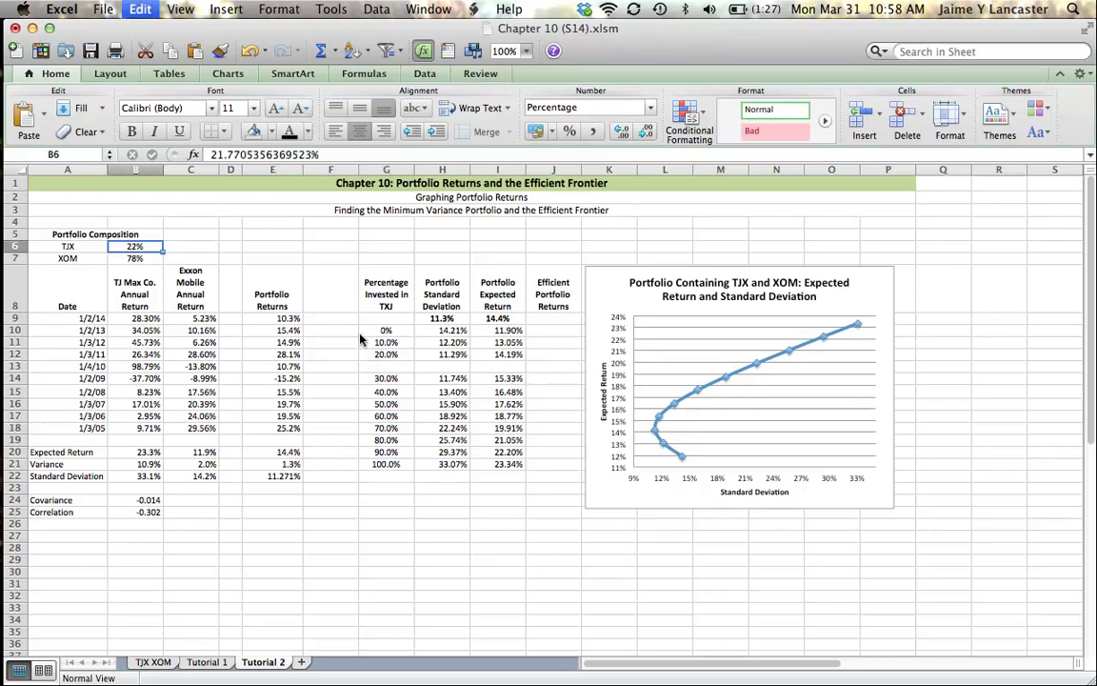
left_click(378, 366)
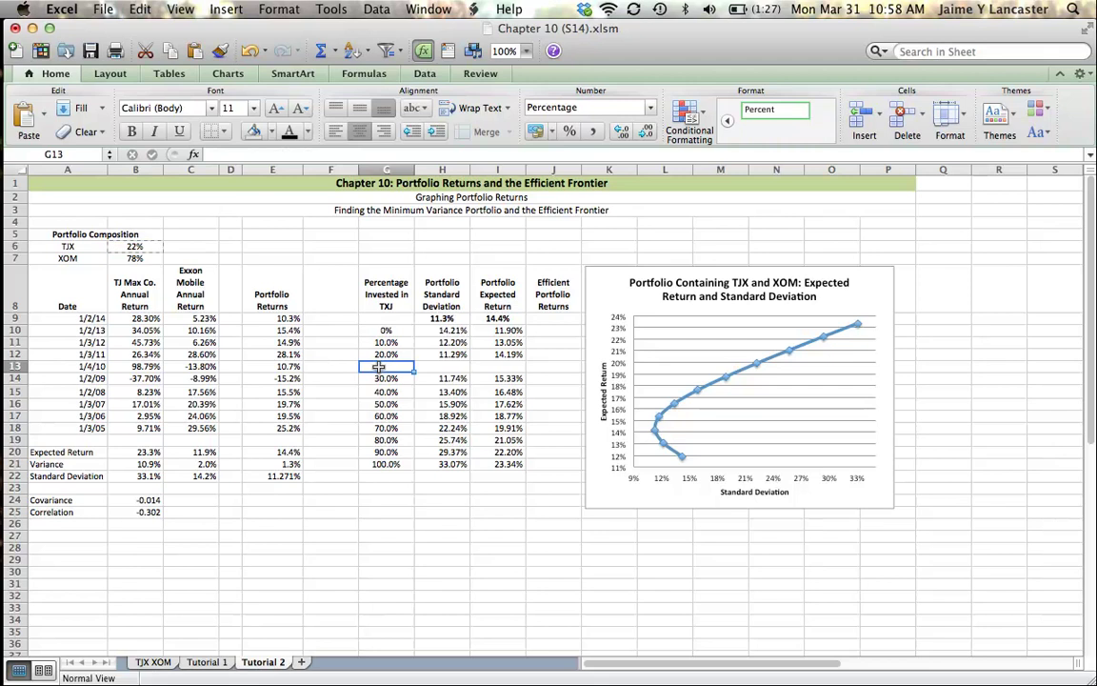
key("super+v")
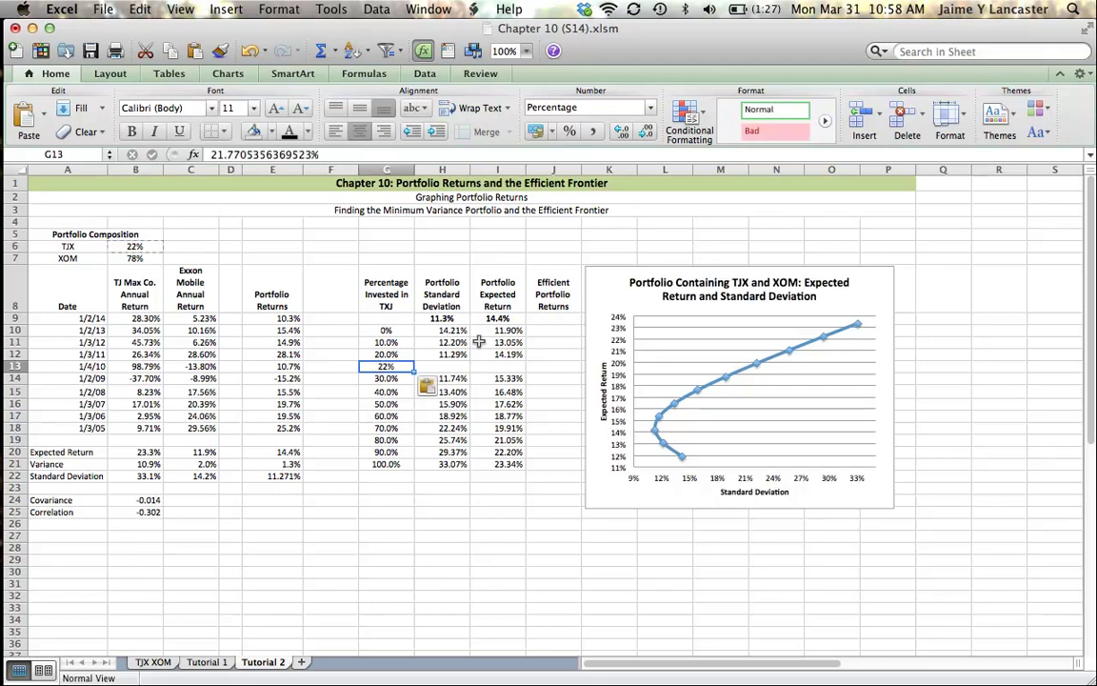
left_click(621, 132)
left_click(623, 135)
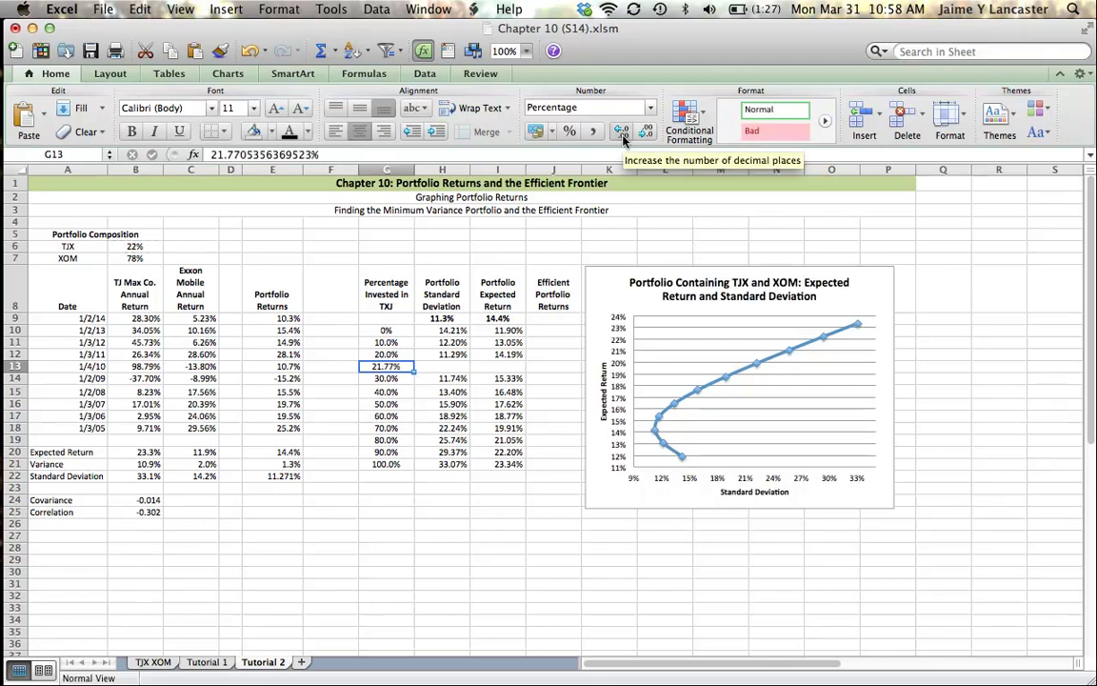
left_click(623, 134)
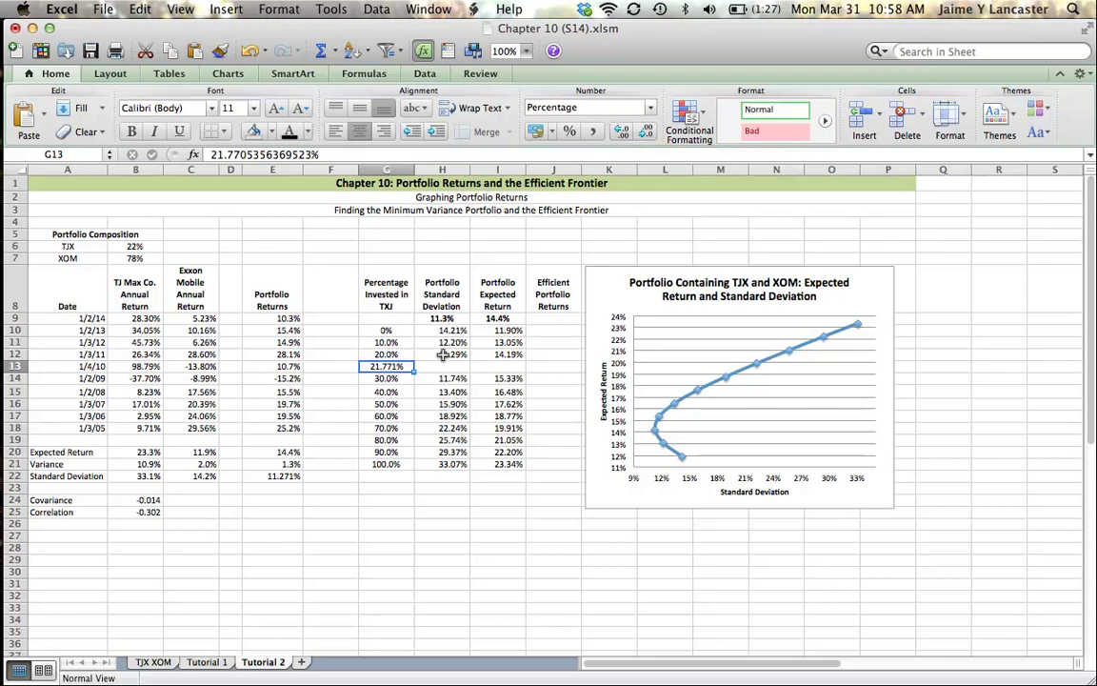
left_click_drag(441, 329, 499, 452)
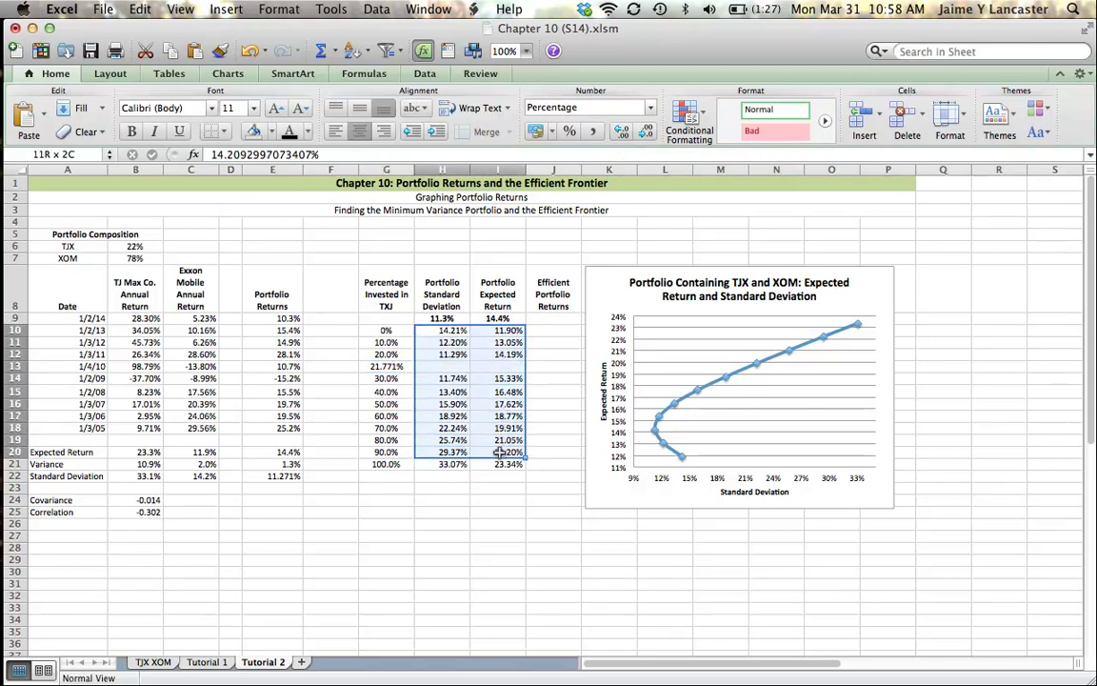
Fill row 12's standard deviation and return down into row 13 (11.29%, 14.19%).
left_click(438, 353)
left_click_drag(438, 352, 526, 370)
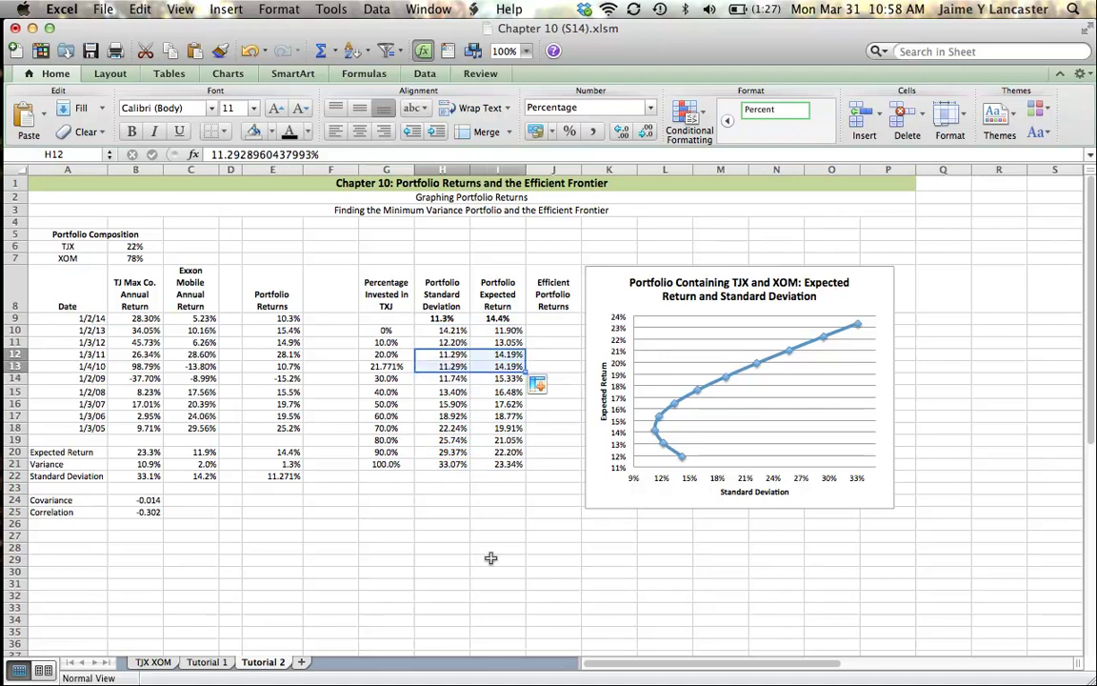
key("Down")
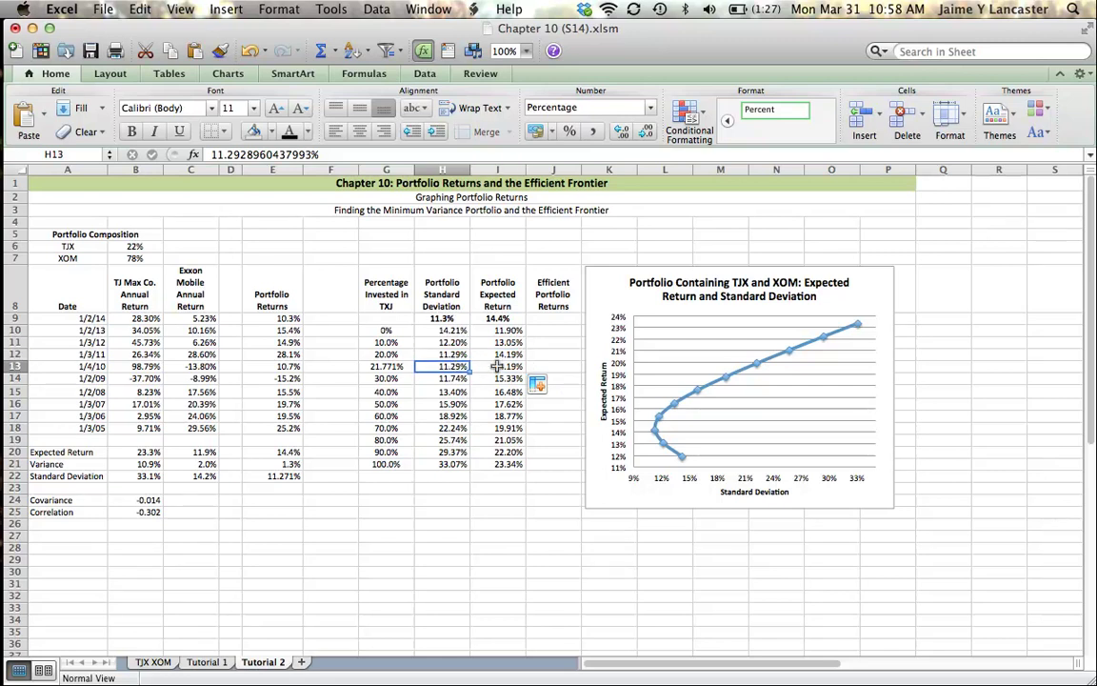
left_click(441, 331)
left_click_drag(441, 330, 503, 466)
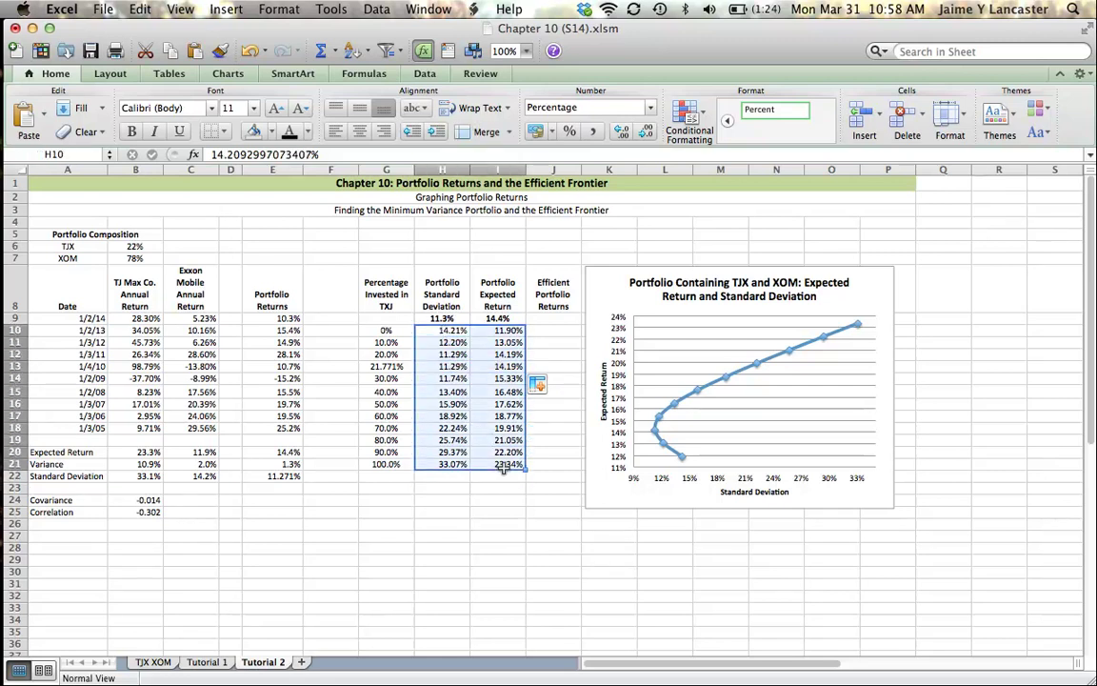
Clear H10:I21 and recreate G9:I21 as a Data Table with column input $B$6.
right_click(503, 460)
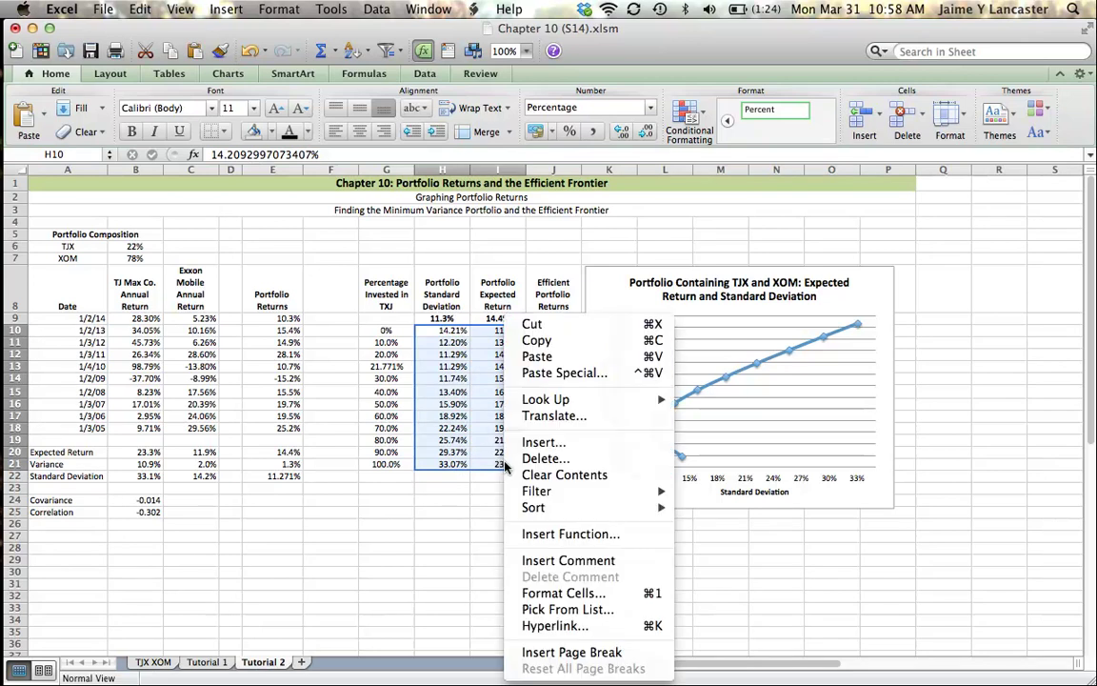
left_click(569, 541)
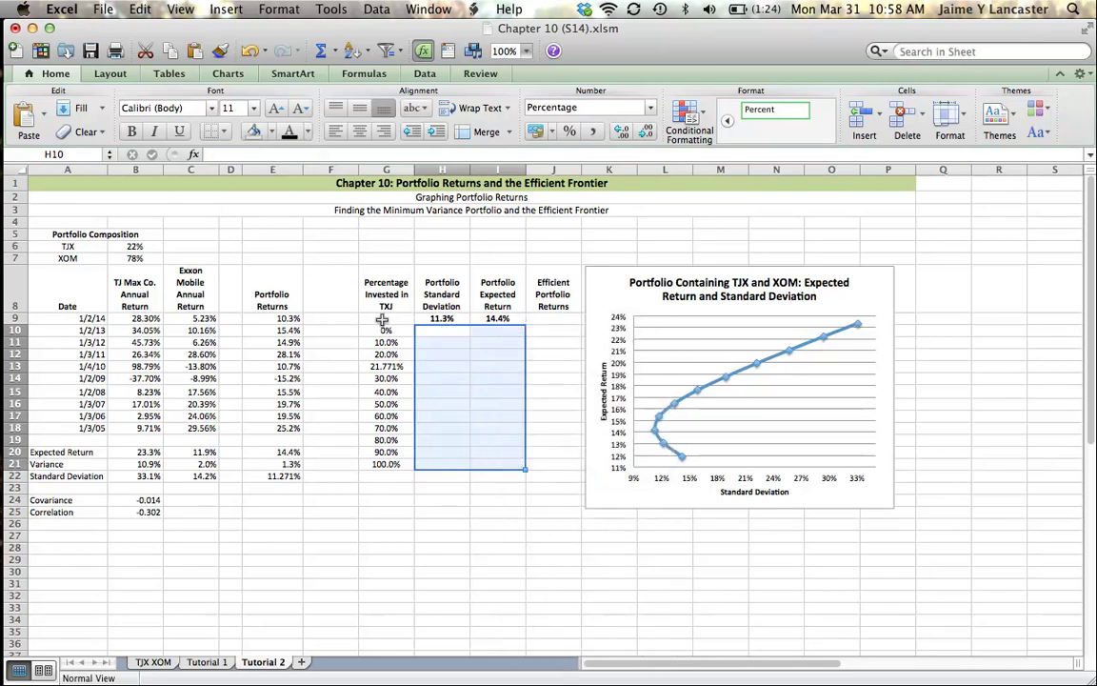
left_click_drag(386, 319, 485, 420)
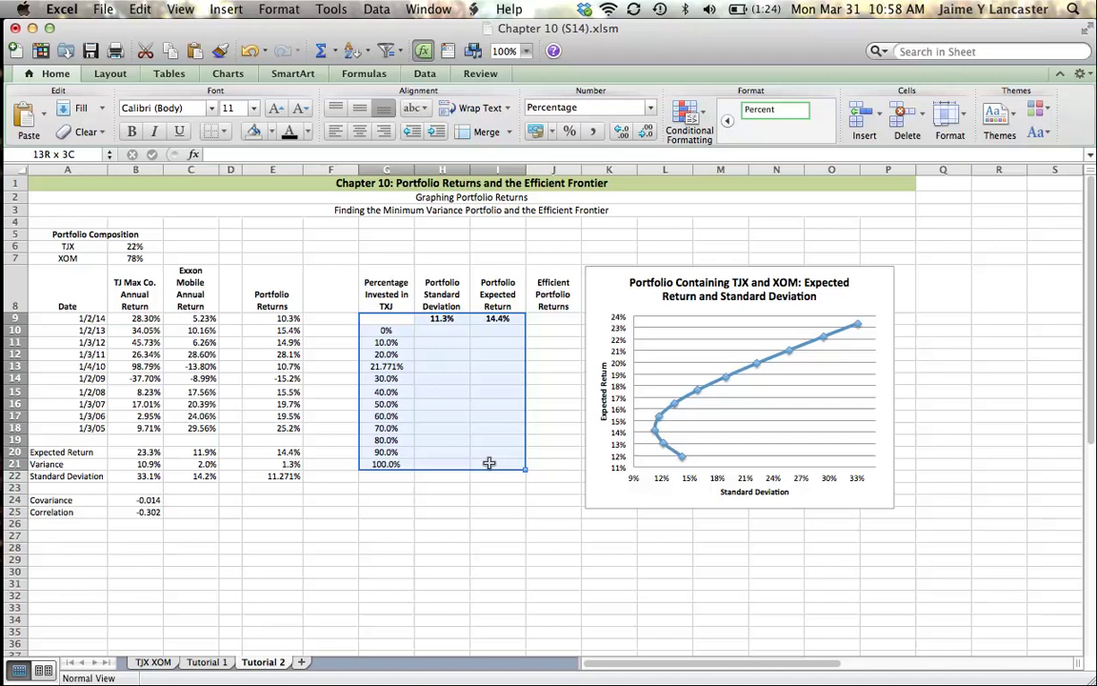
left_click_drag(489, 462, 489, 463)
left_click(376, 10)
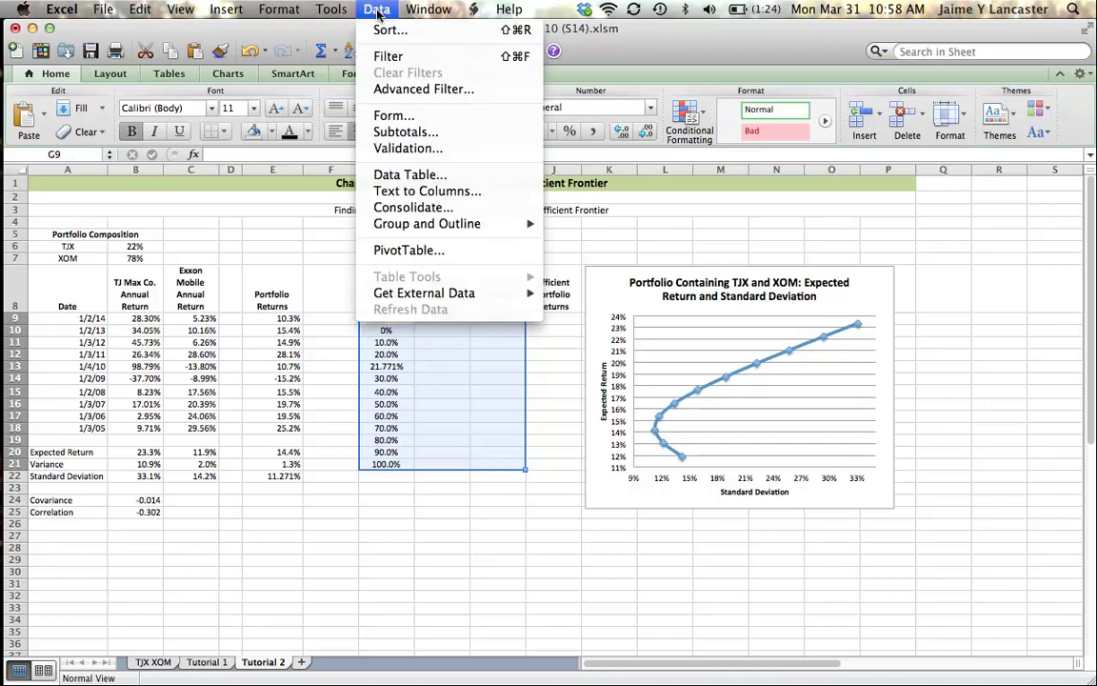
left_click(408, 175)
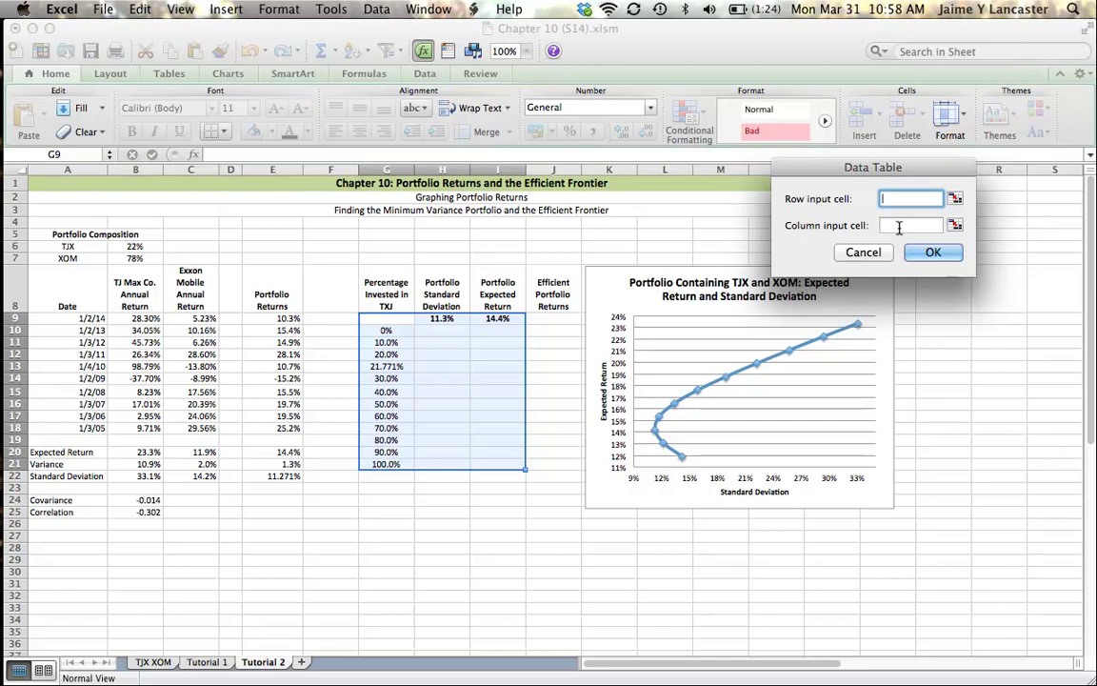
left_click(899, 227)
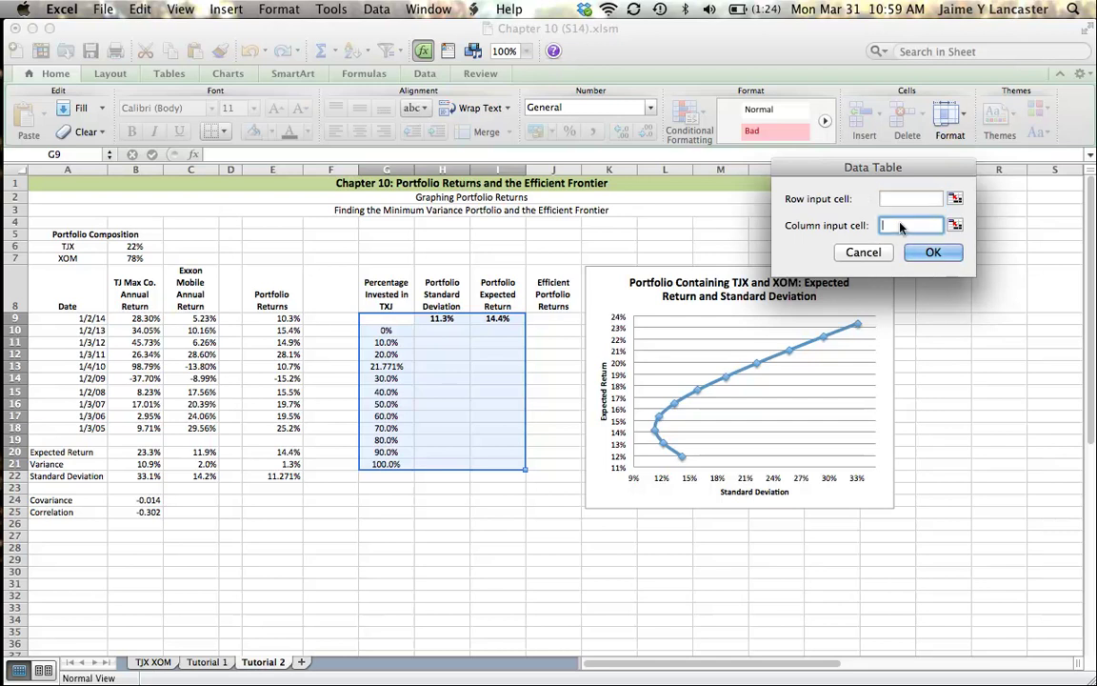
left_click(135, 245)
key("Return")
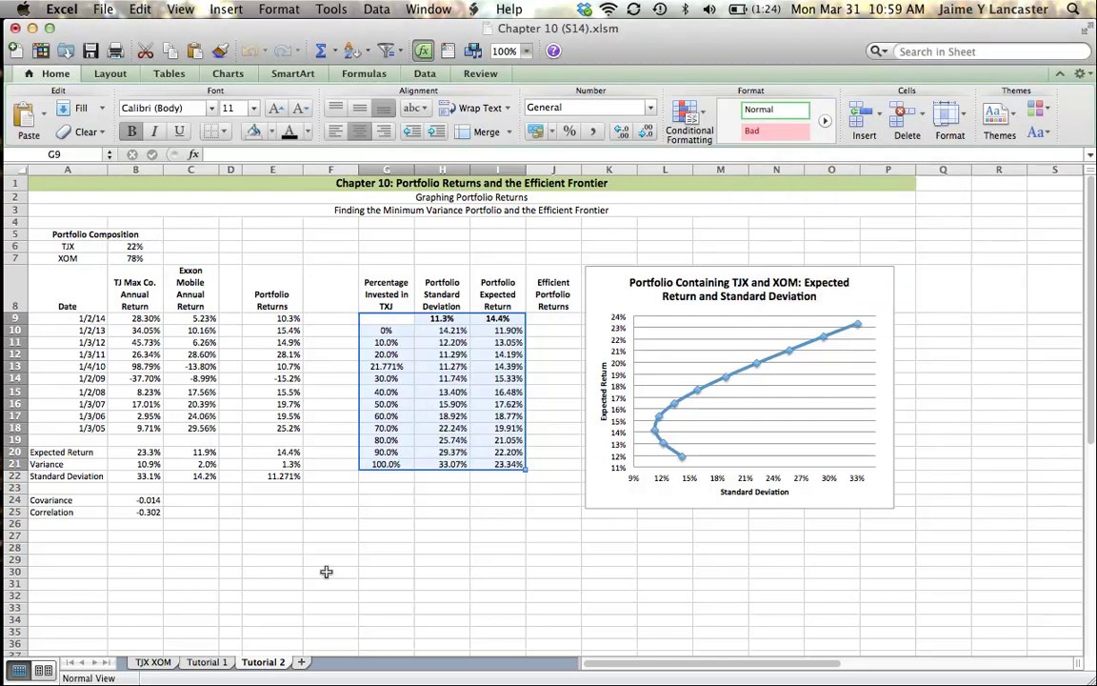
left_click(493, 499)
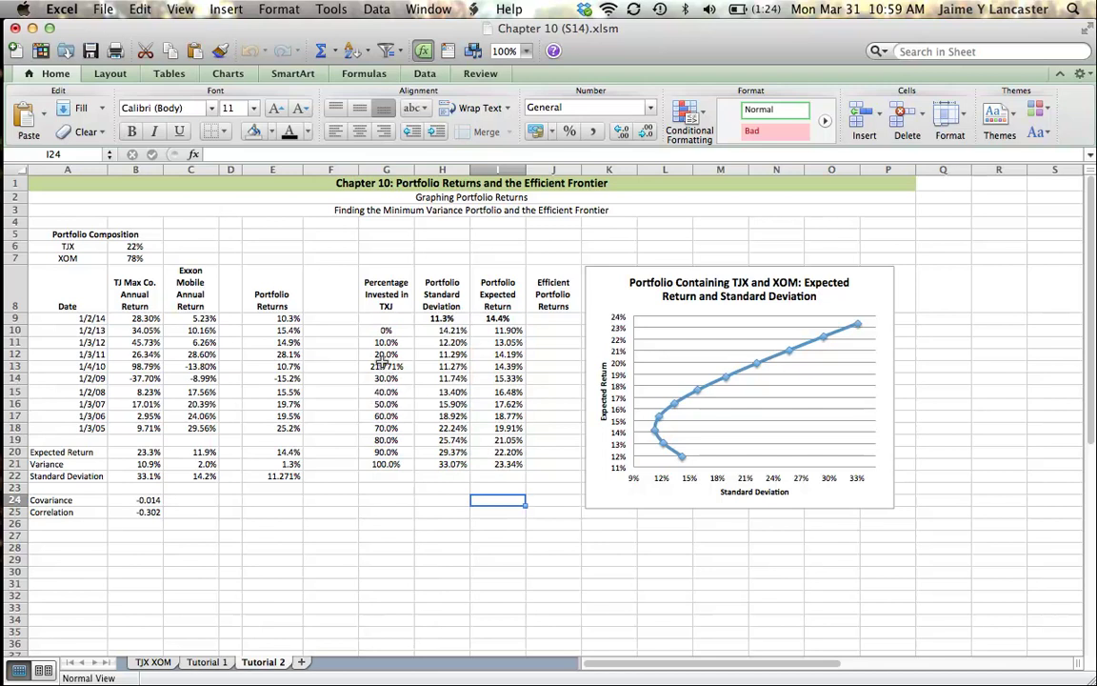
Fill the 21.771% minimum-variance row G13:I13 with yellow.
left_click_drag(381, 366, 500, 366)
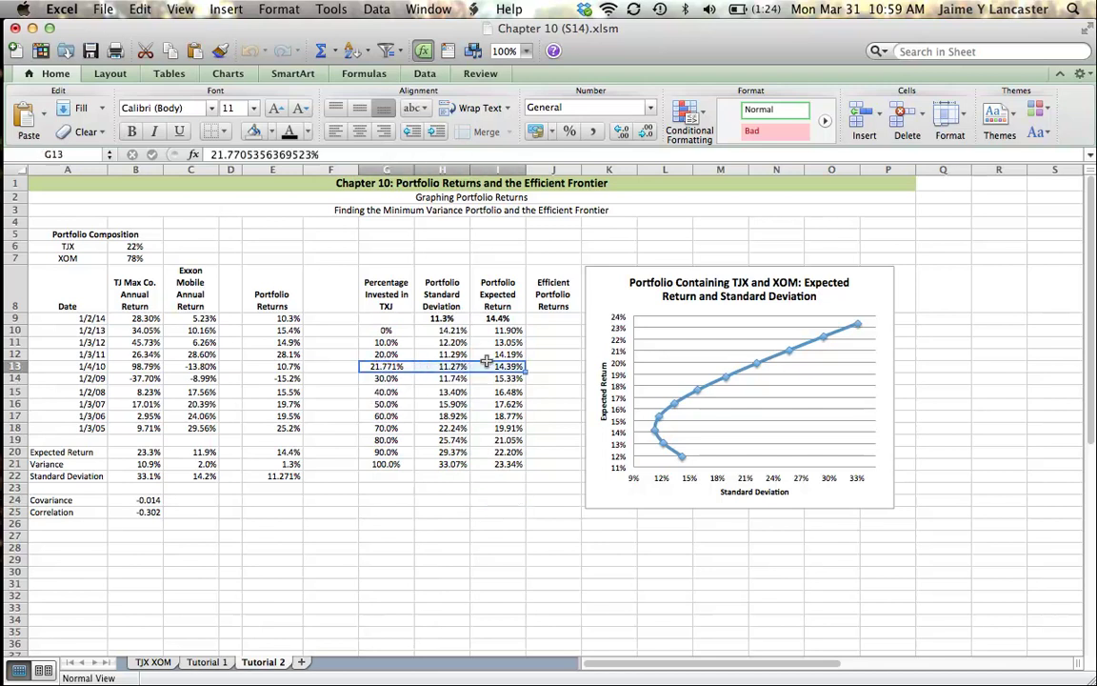
left_click(270, 132)
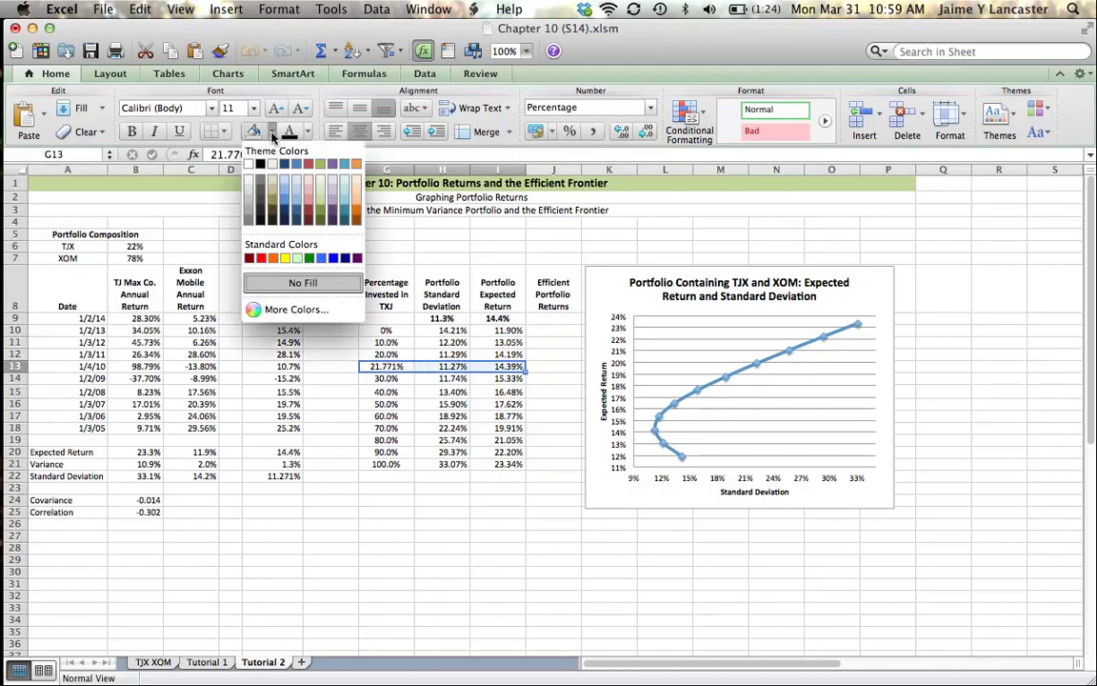
left_click(284, 257)
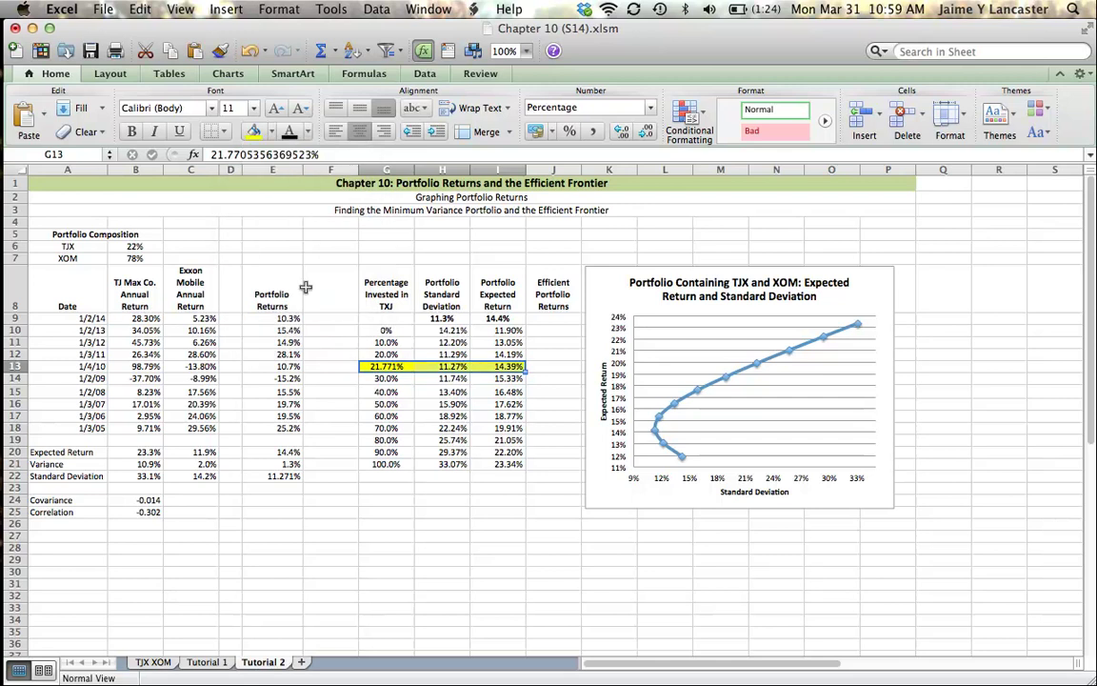
left_click(466, 514)
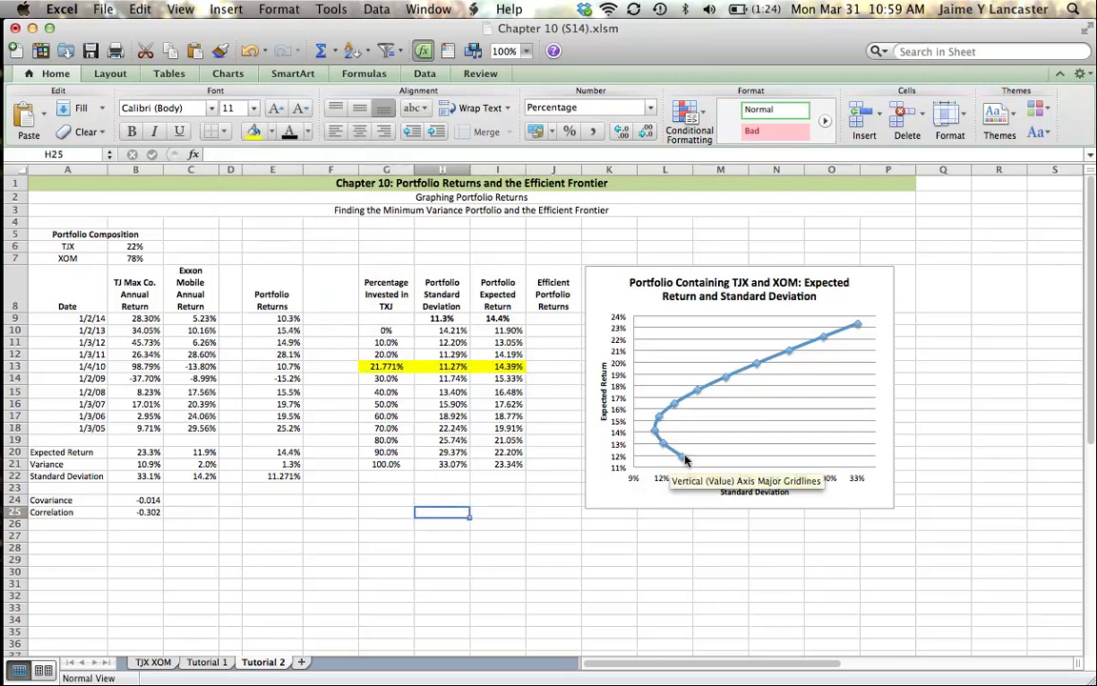
Add a chart series with X values H10:H21 and Y values I10:I21.
left_click(655, 434)
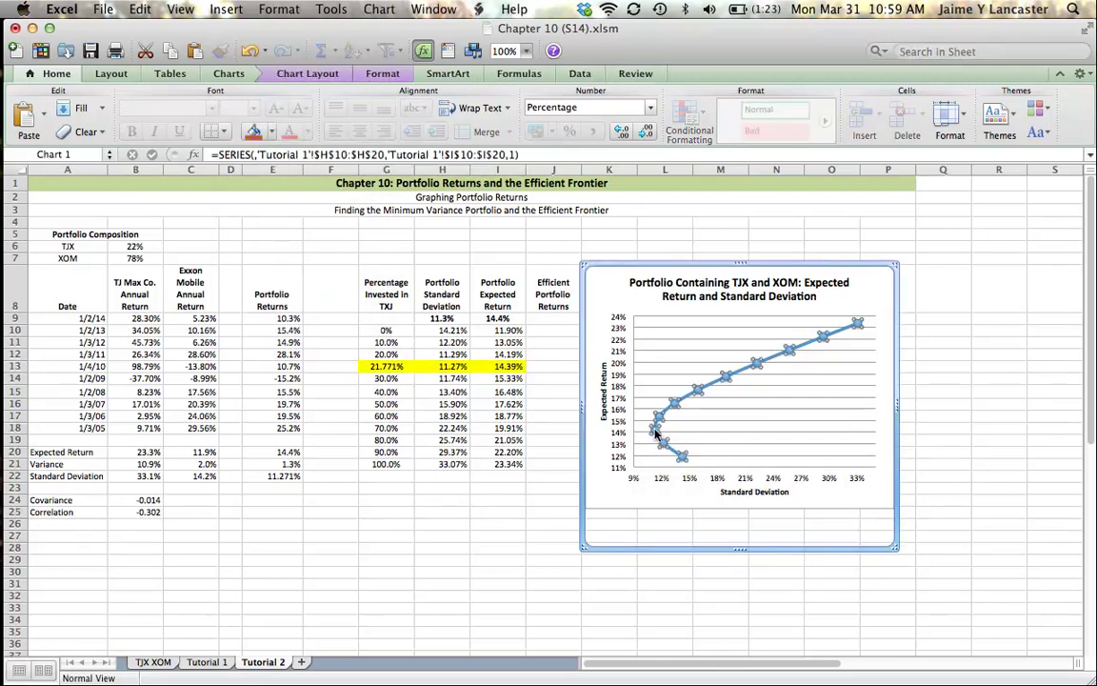
right_click(655, 434)
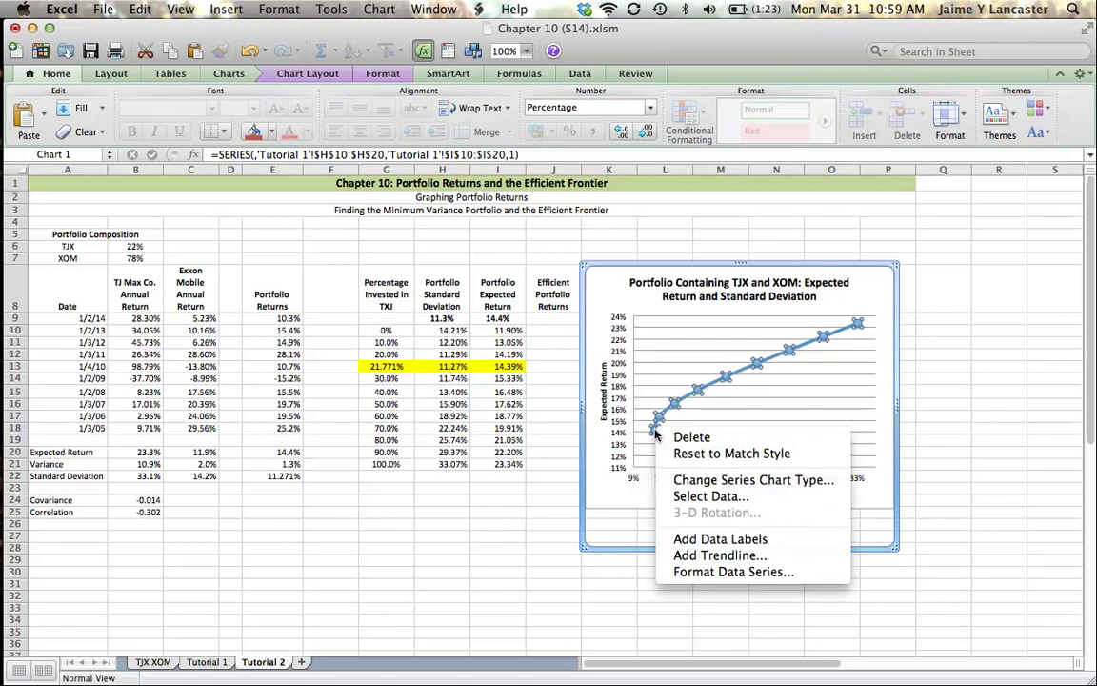
left_click(710, 496)
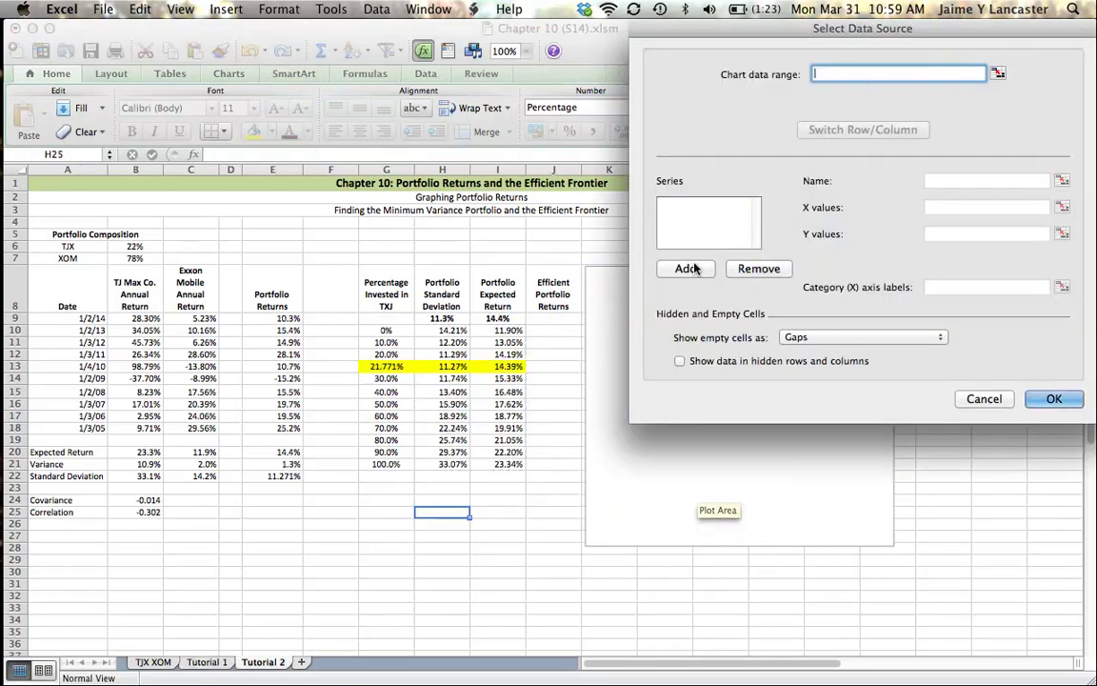
left_click(693, 269)
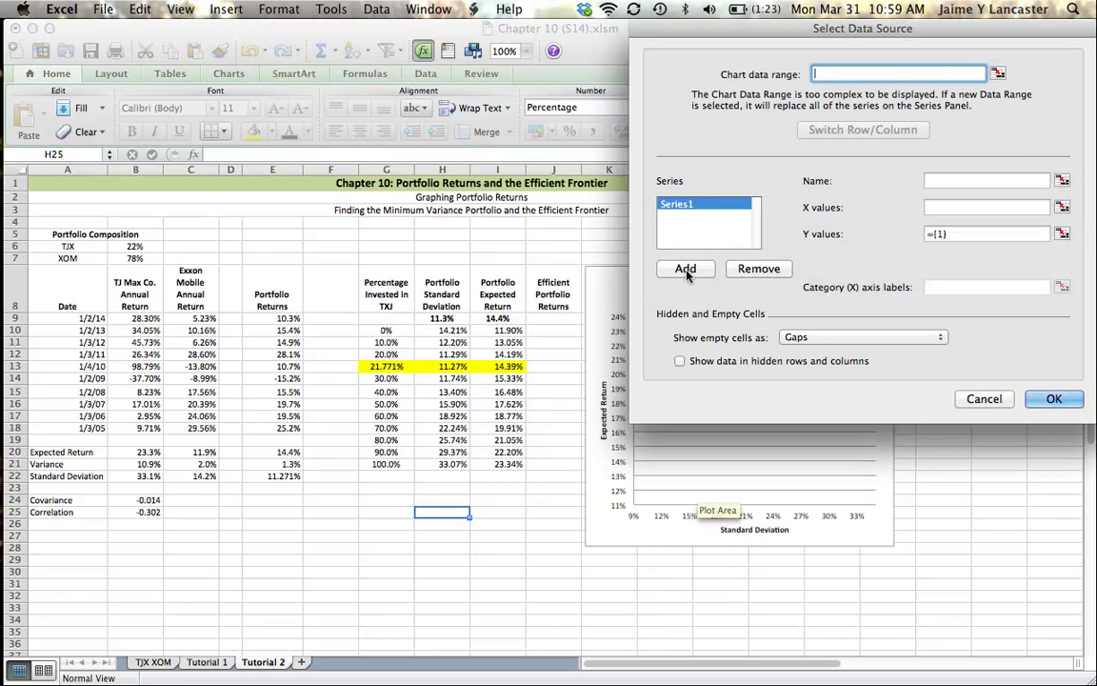
left_click(1017, 206)
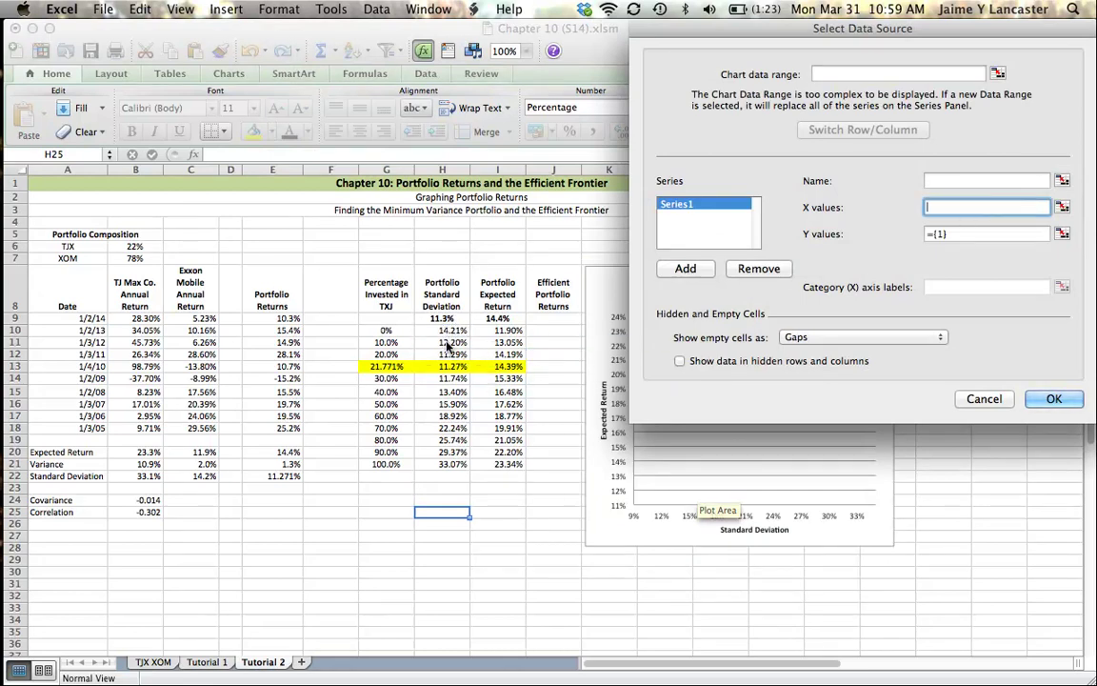
left_click_drag(444, 331, 448, 463)
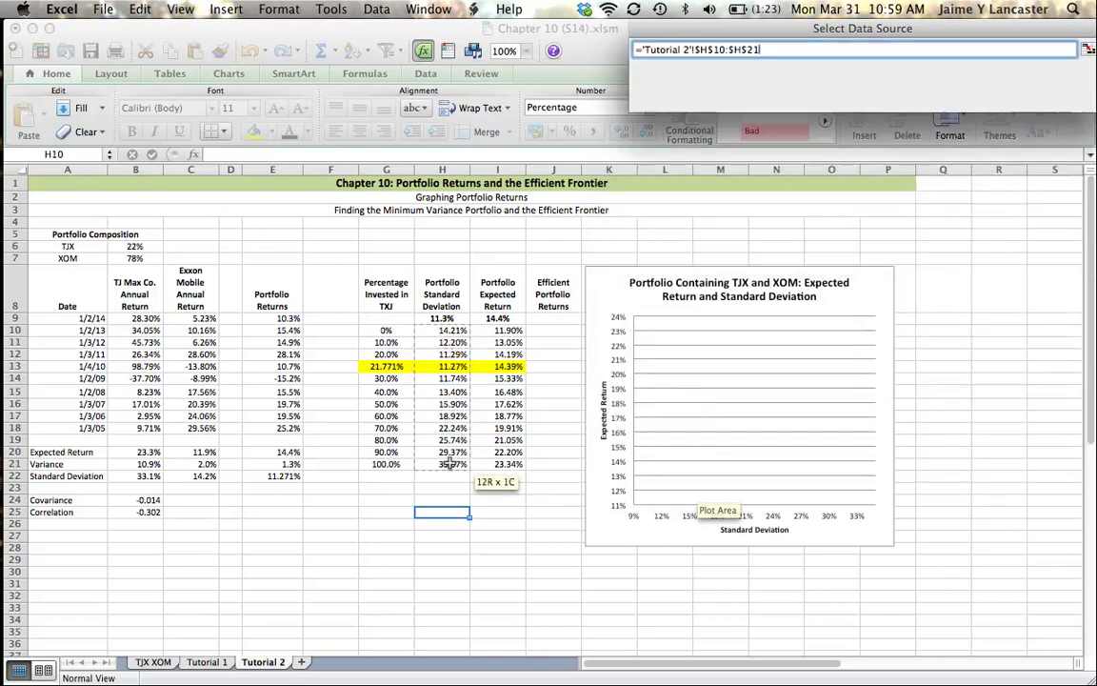
left_click(993, 233)
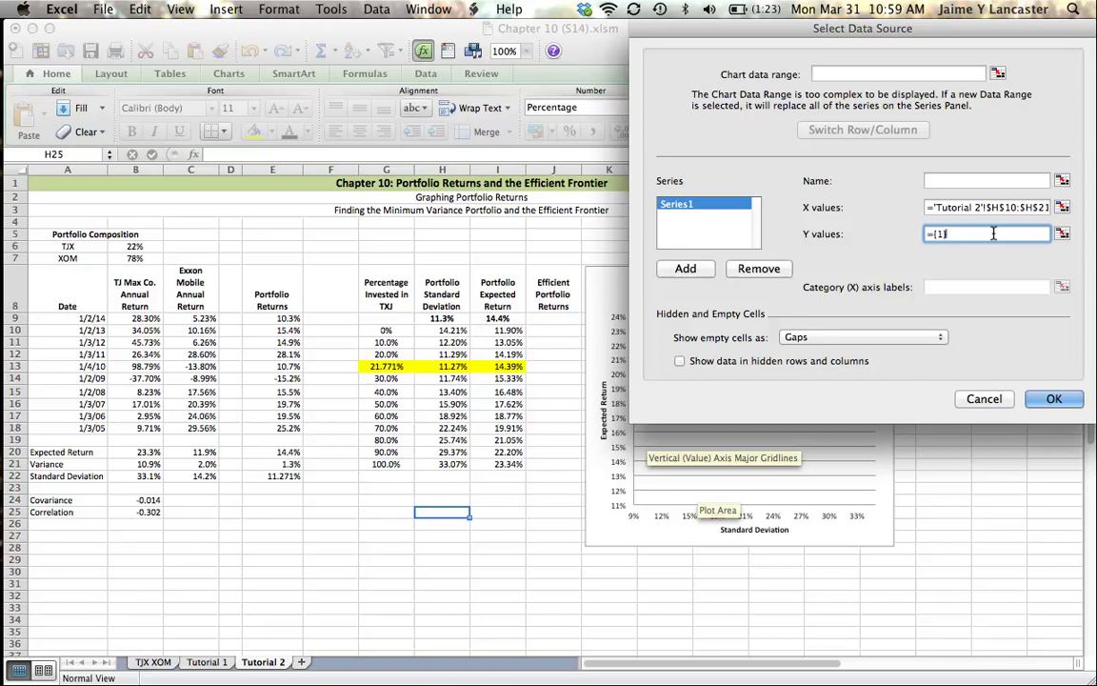
key("BackSpace")
key("BackSpace")
key("BackSpace")
left_click_drag(501, 331, 511, 462)
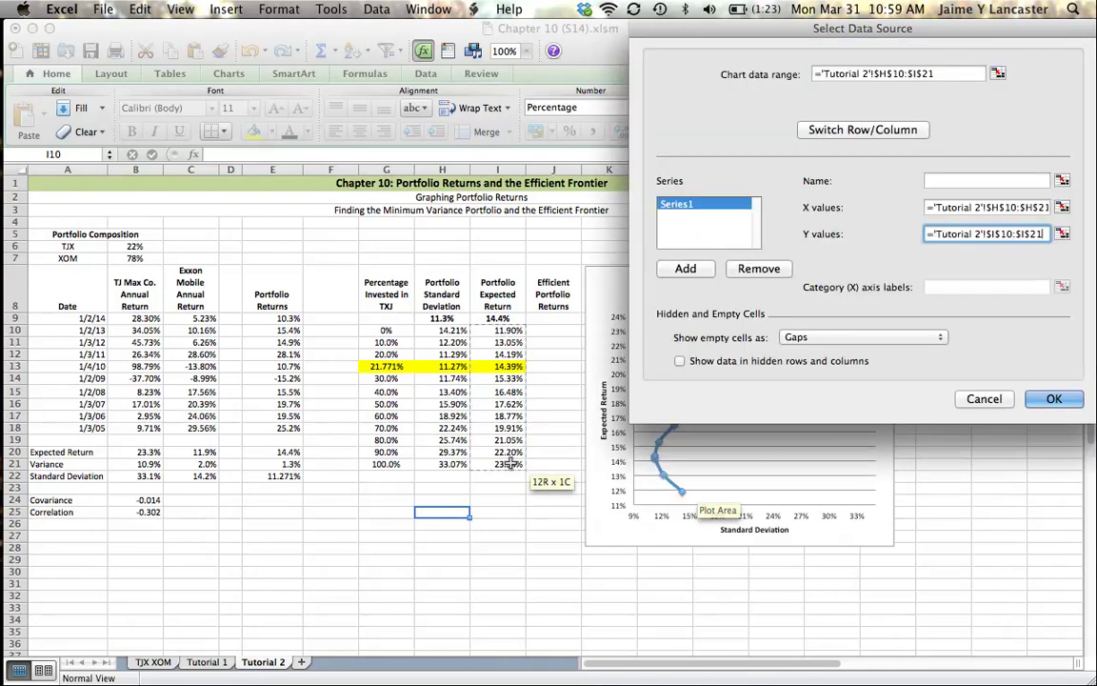
key("Return")
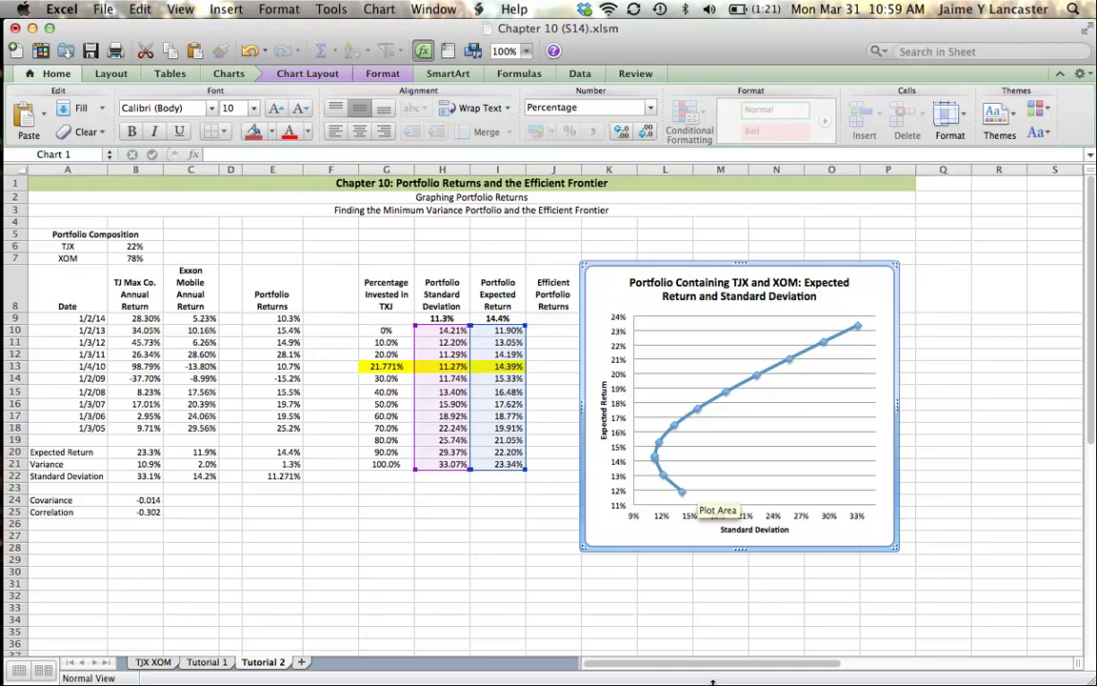
left_click(441, 571)
mouse_move(655, 464)
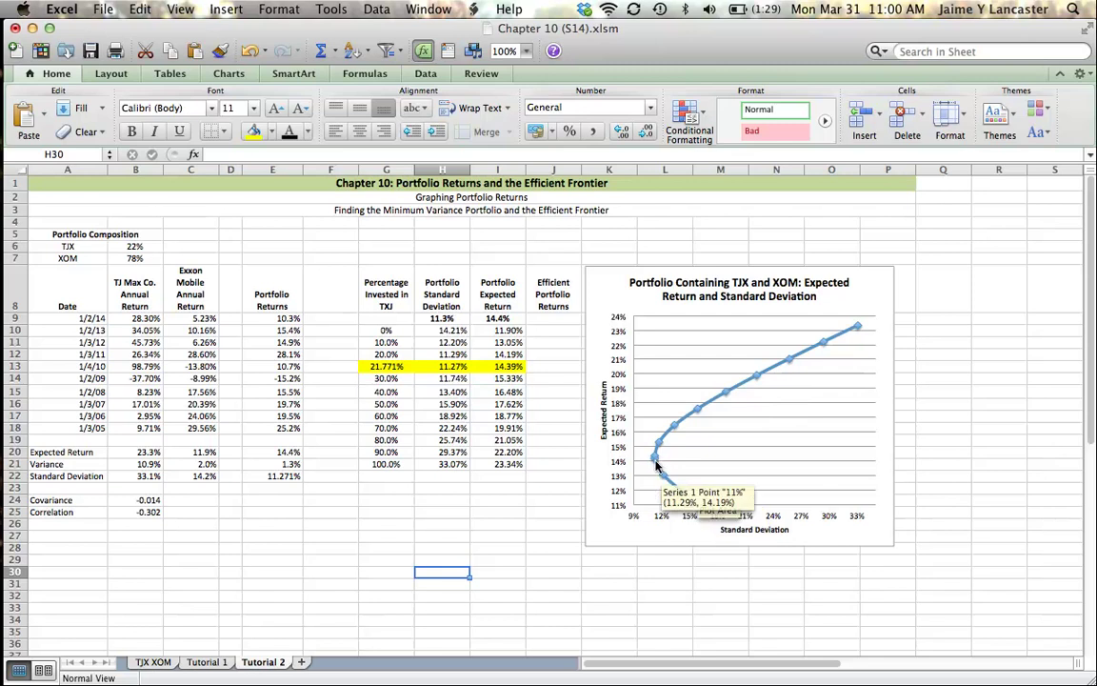
left_click(388, 367)
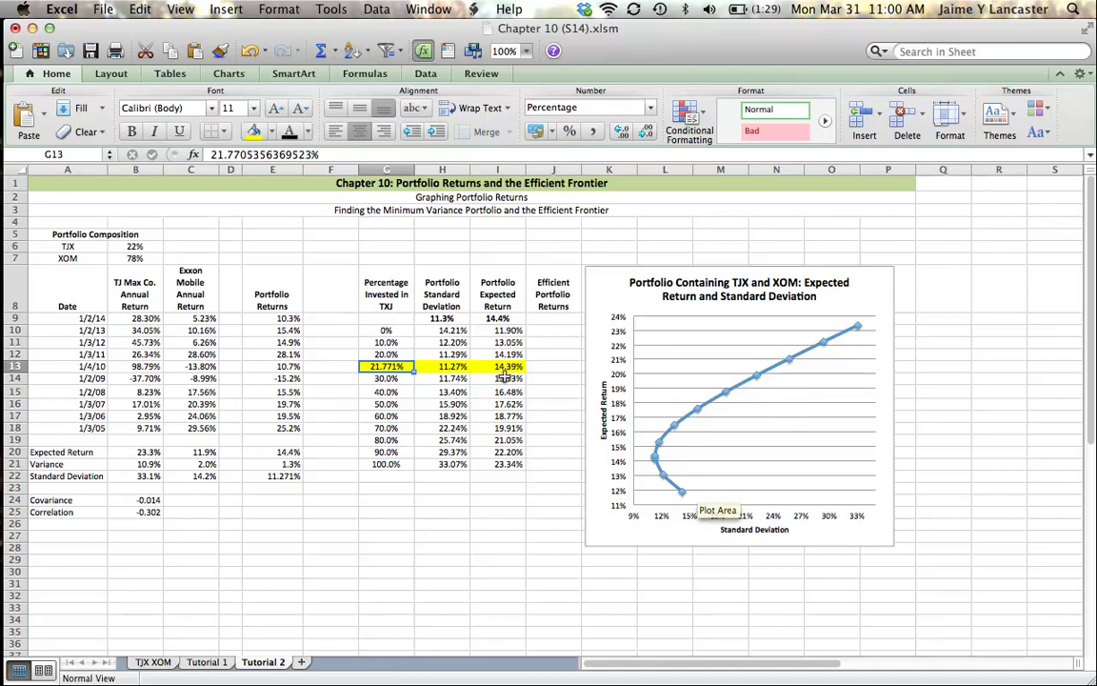
left_click(505, 378)
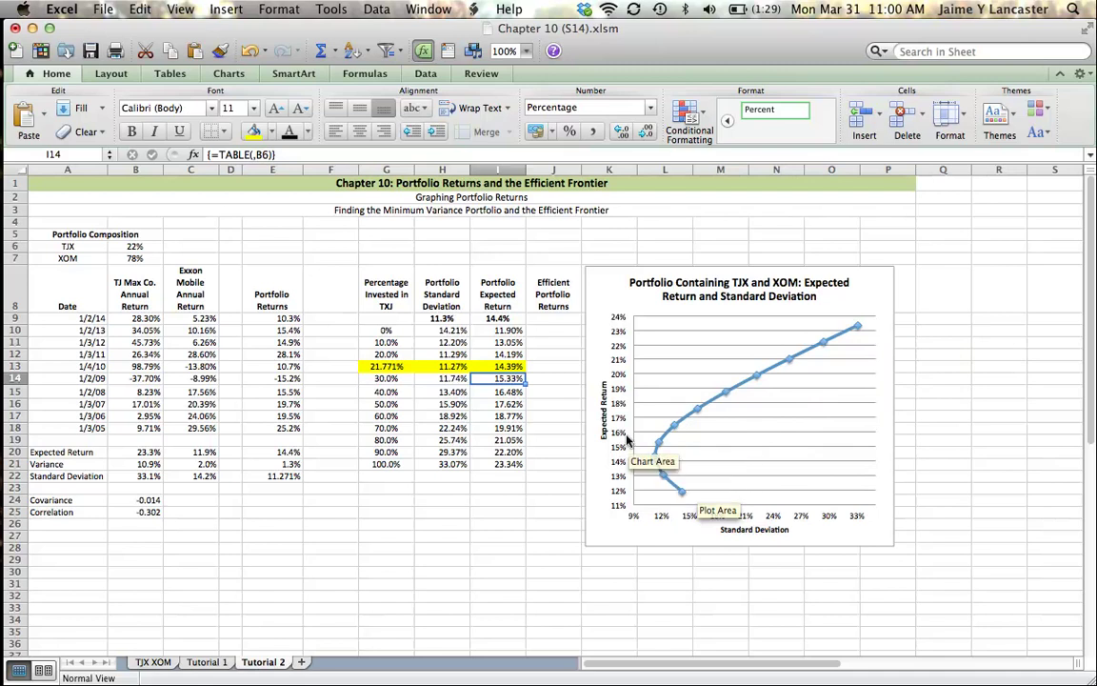
left_click(554, 363)
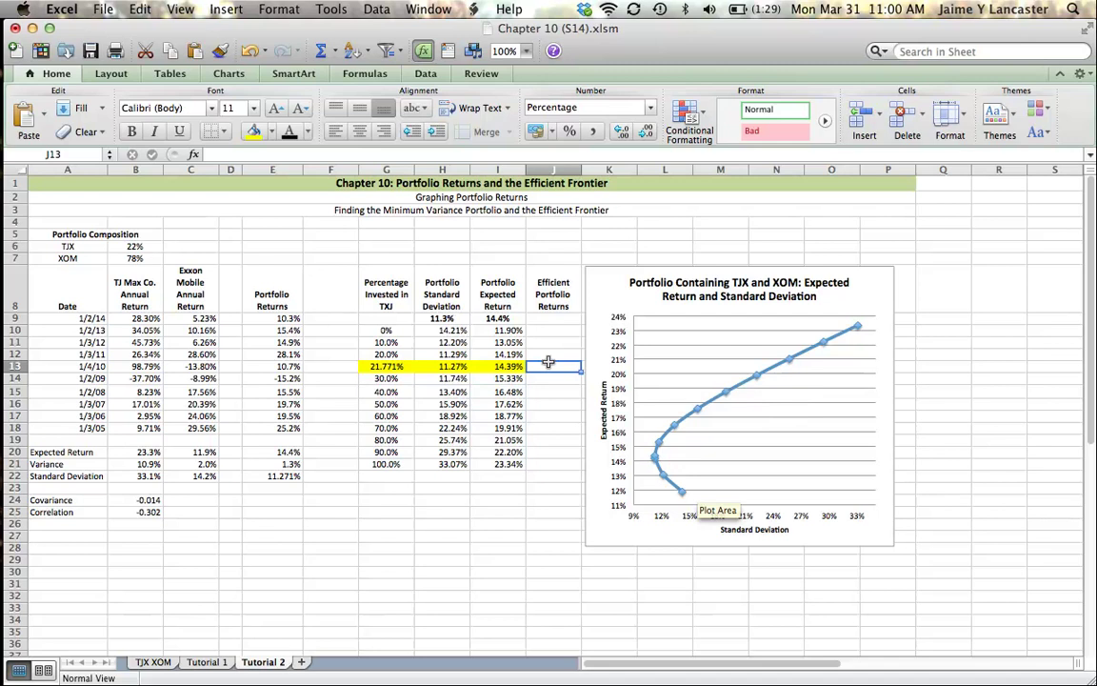
Enter =I13 in J13 and fill it down to J21.
type("=")
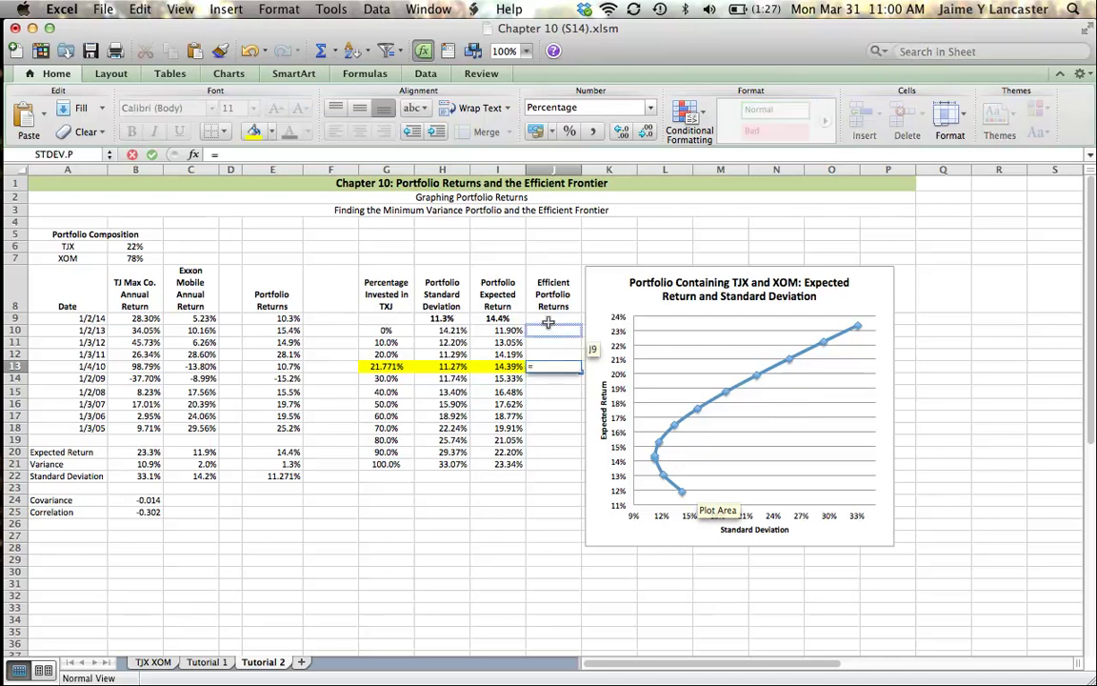
left_click(512, 367)
key("Return")
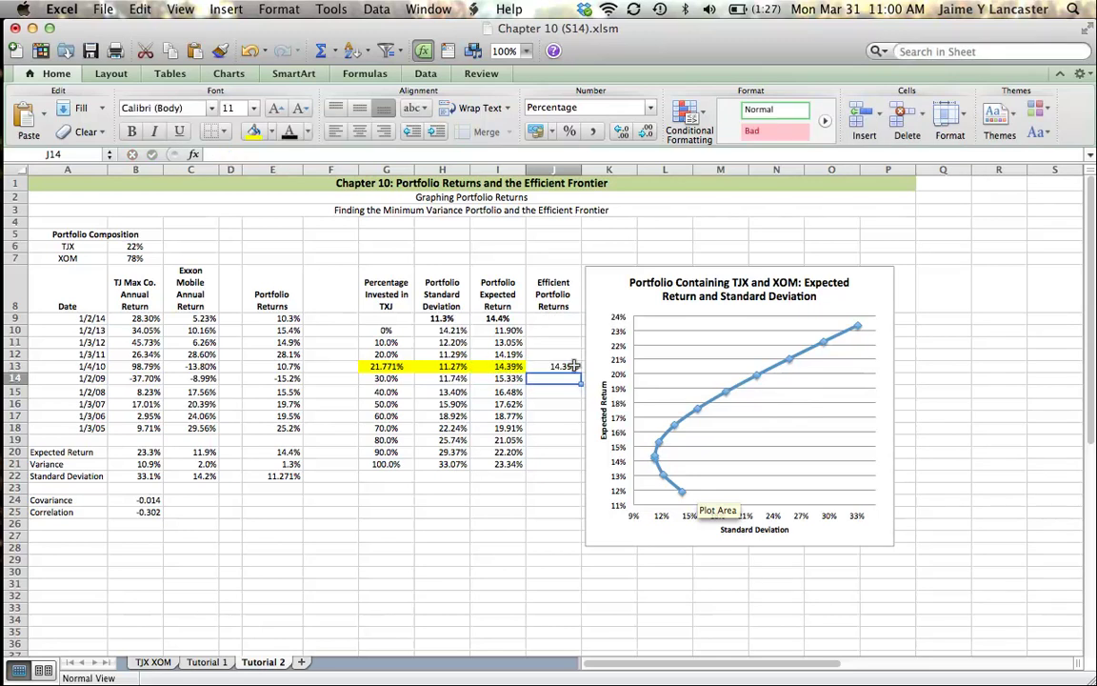
left_click(571, 368)
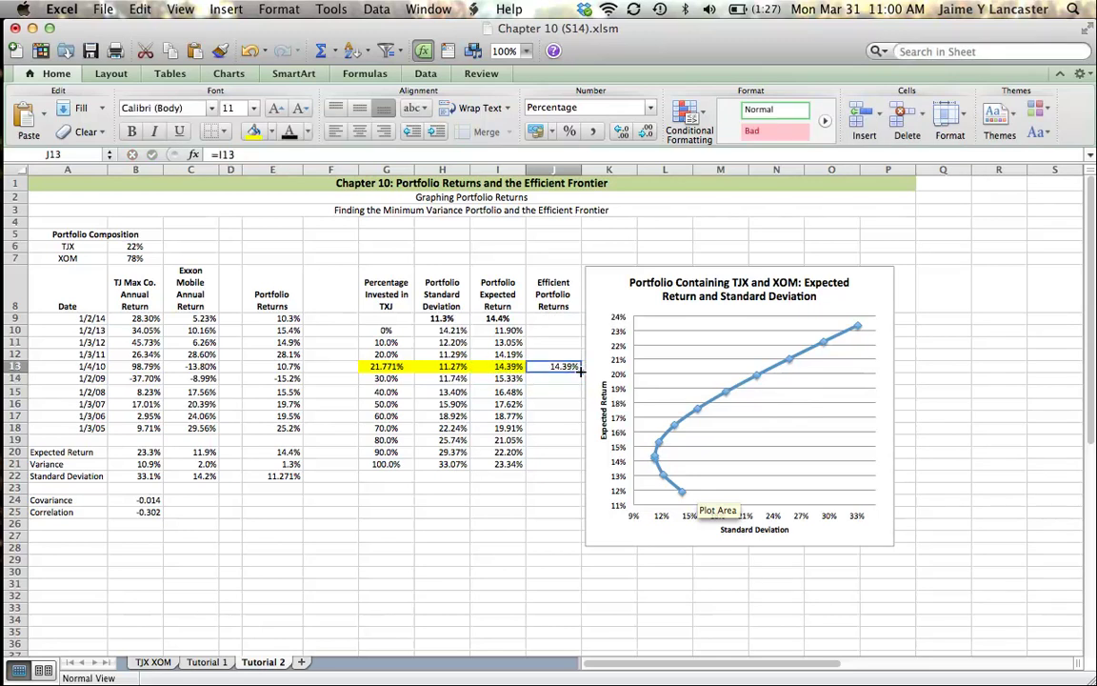
double_click(579, 372)
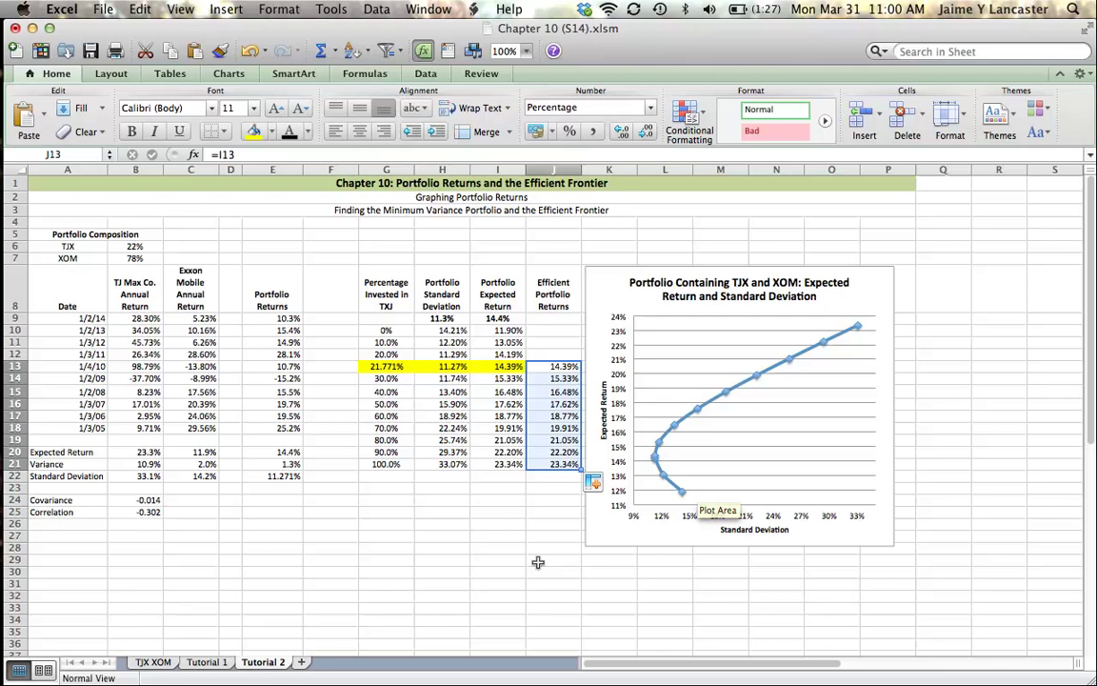
left_click(716, 455)
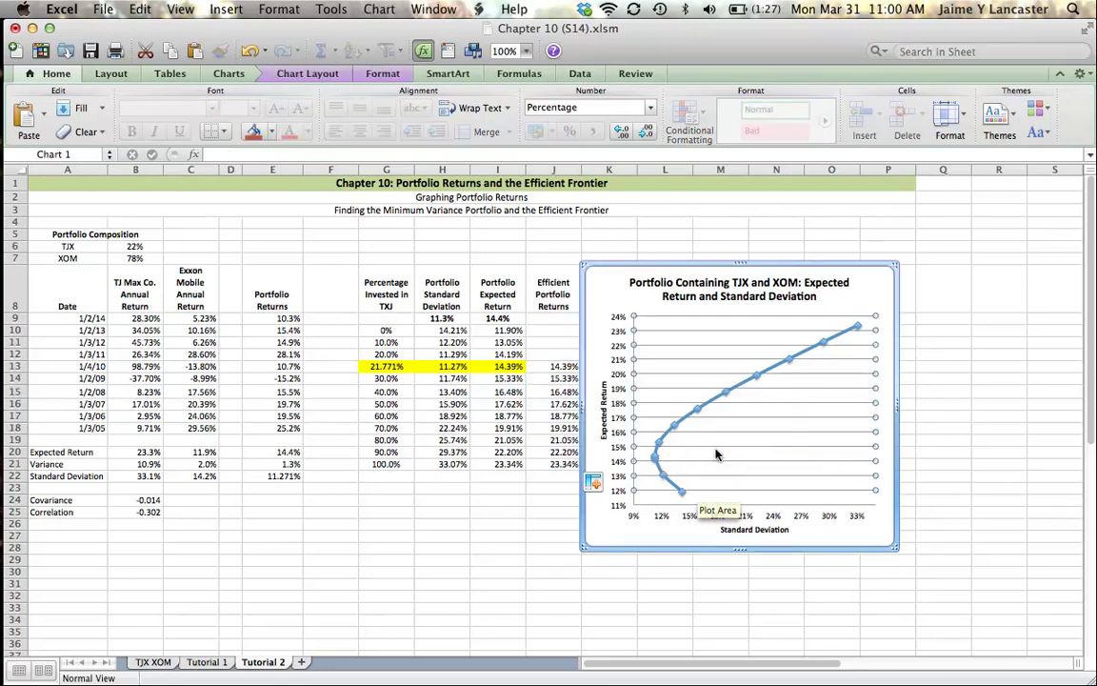
Add Series2 to the chart with X values H13:H21 and Y values J13:J21.
right_click(716, 456)
left_click(787, 519)
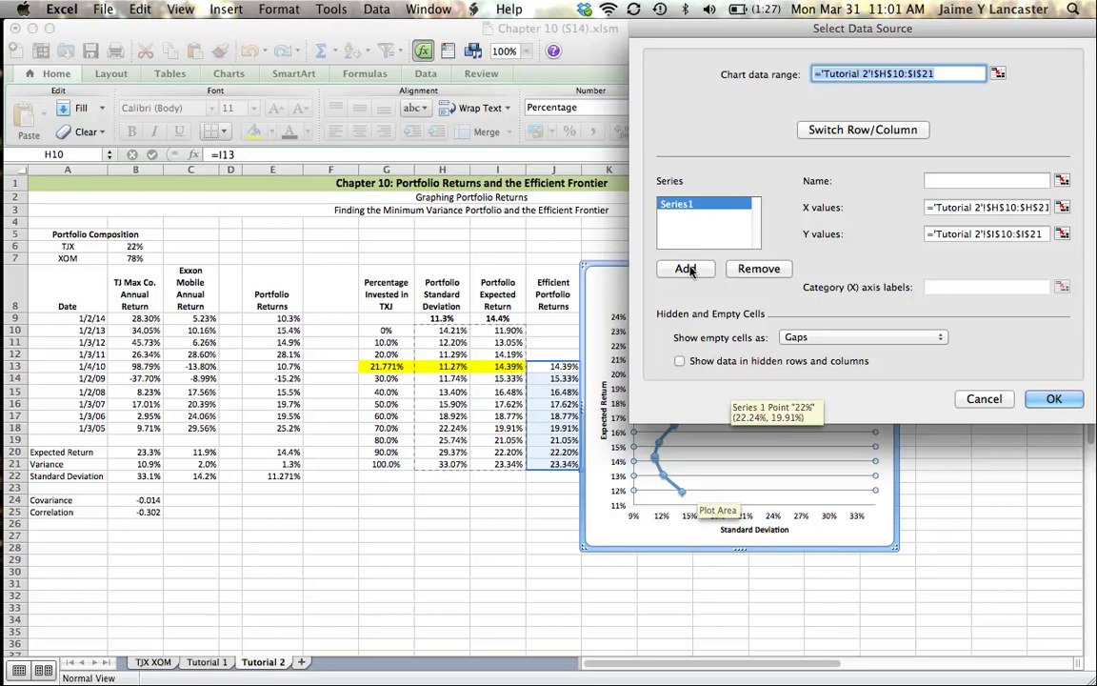
left_click(685, 268)
left_click(961, 206)
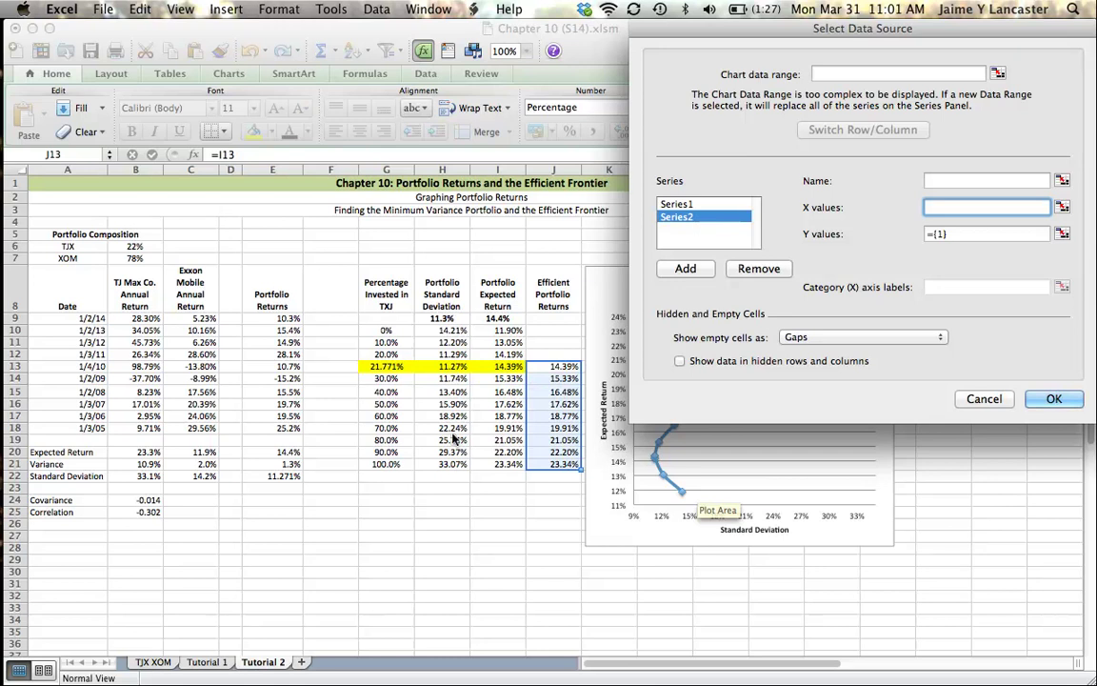
left_click_drag(447, 329, 455, 464)
key("Return")
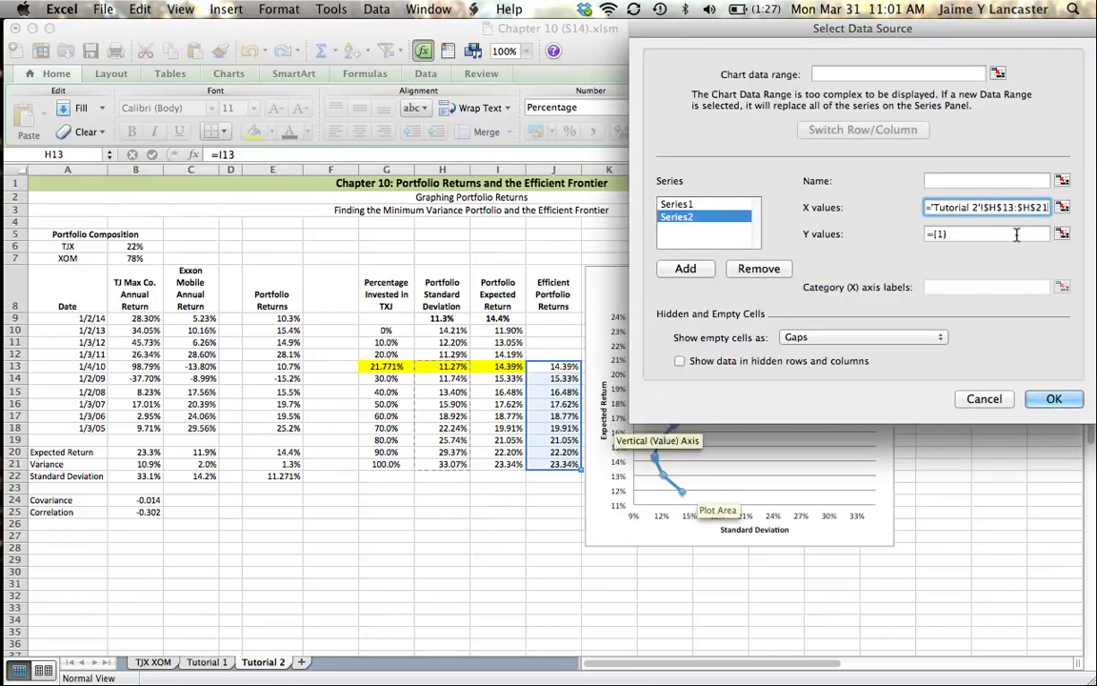
left_click(1017, 234)
key("BackSpace")
key("BackSpace")
key("BackSpace")
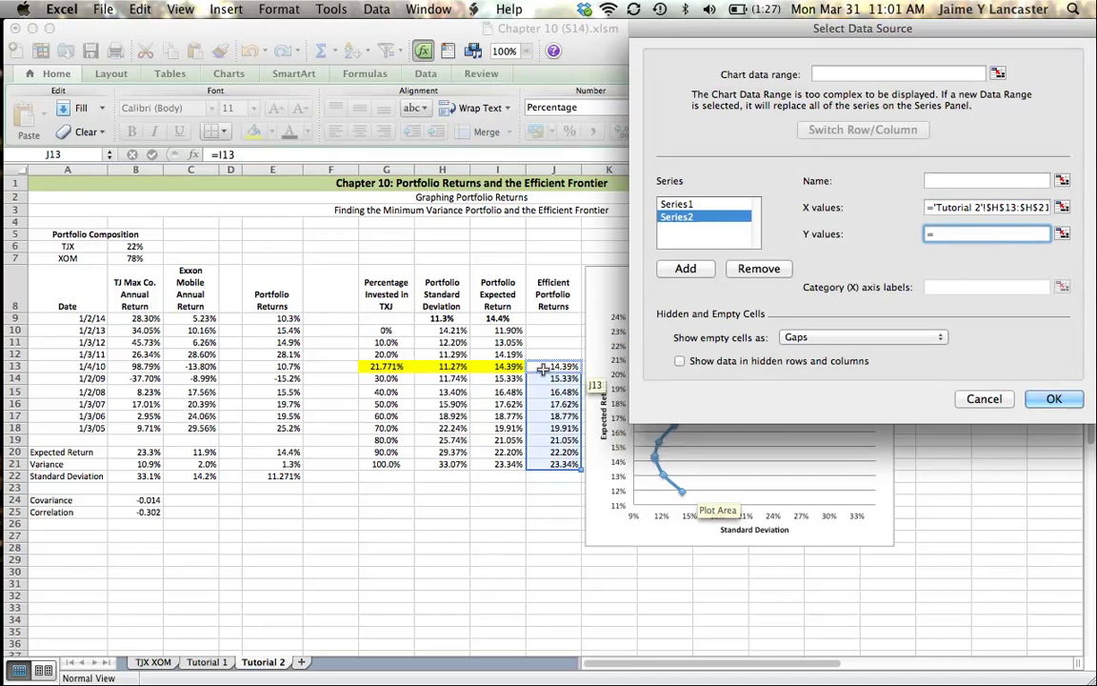
left_click_drag(542, 370, 548, 465)
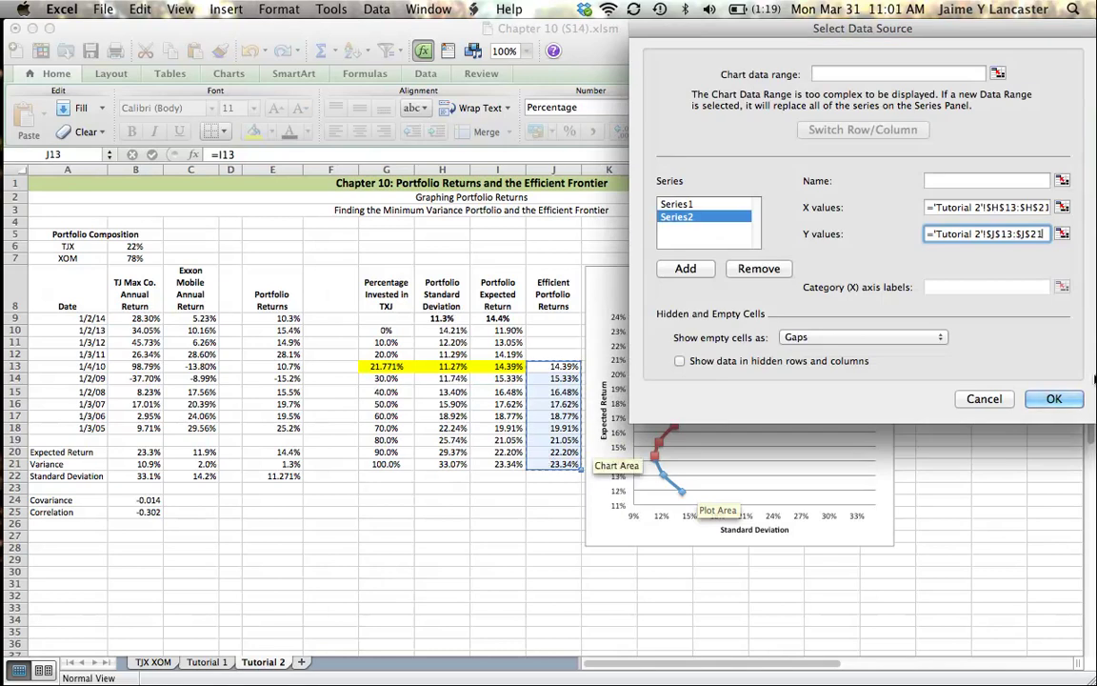
left_click(1054, 398)
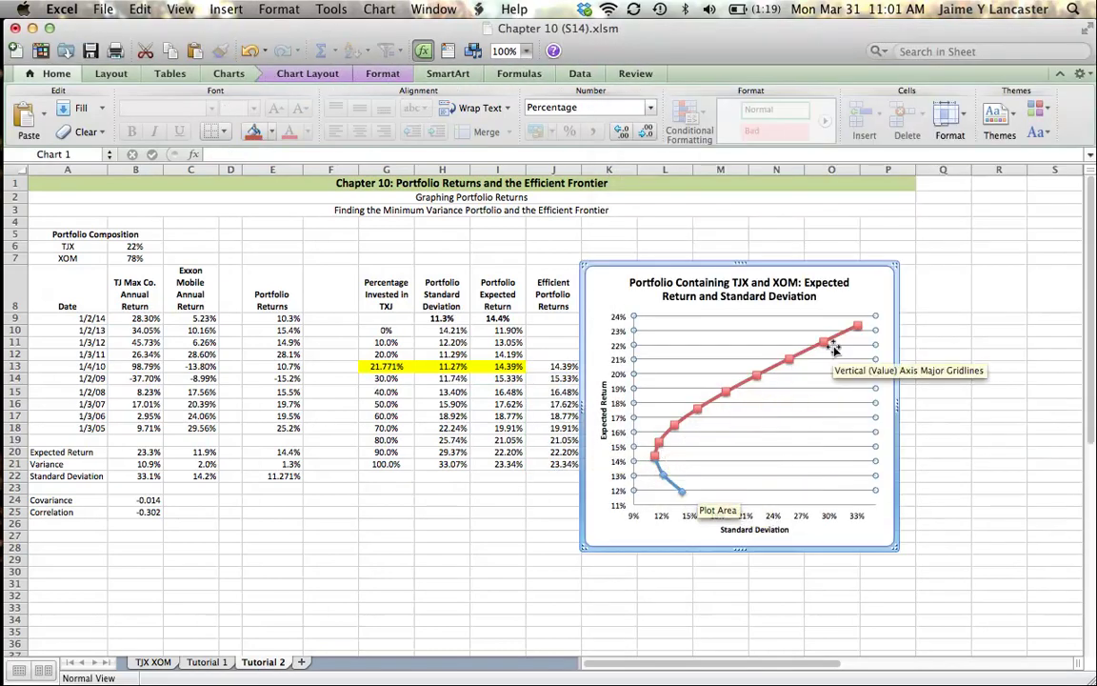
Remove the yellow fill from the portfolio table block with No Fill.
left_click(451, 535)
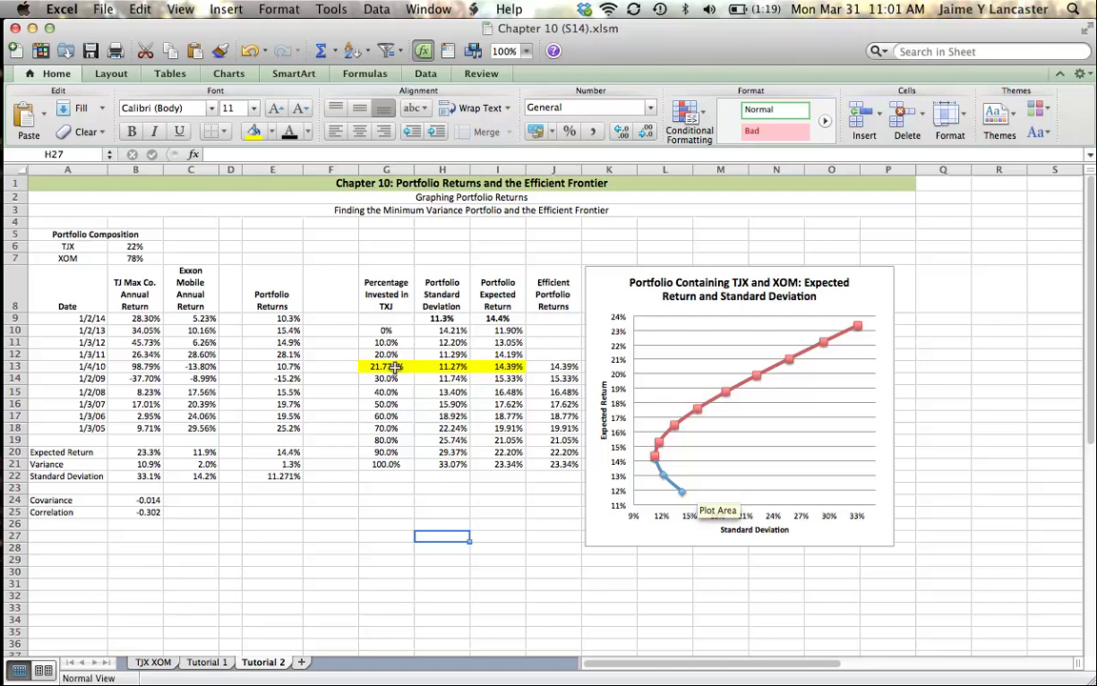
left_click(394, 368)
left_click_drag(394, 368, 552, 463)
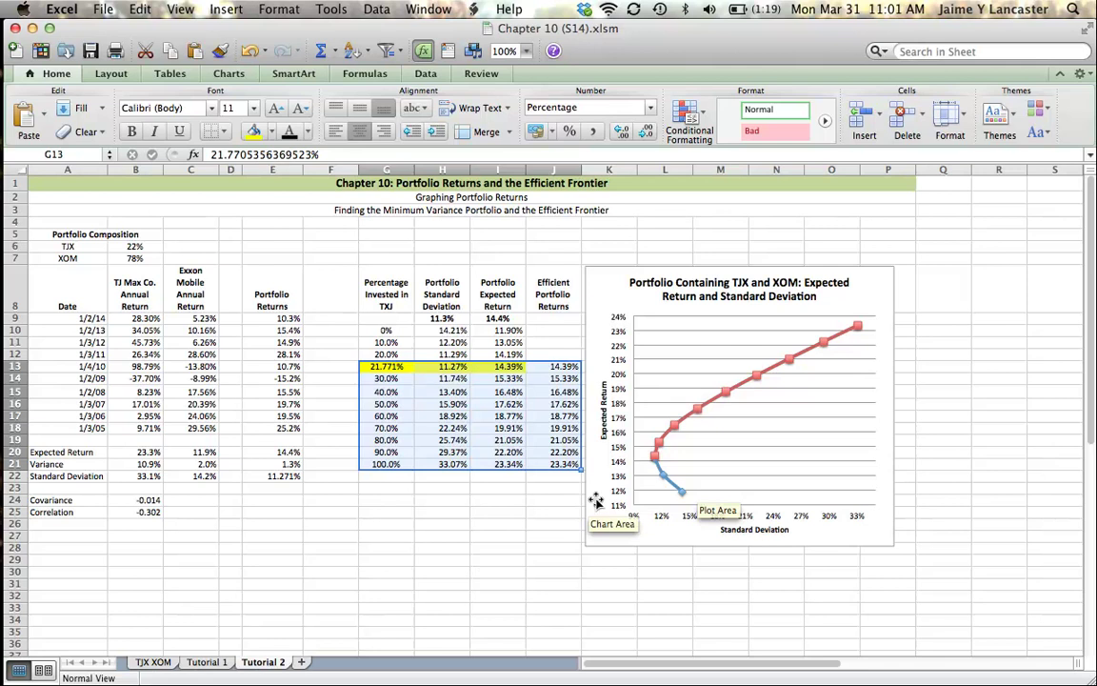
left_click(253, 132)
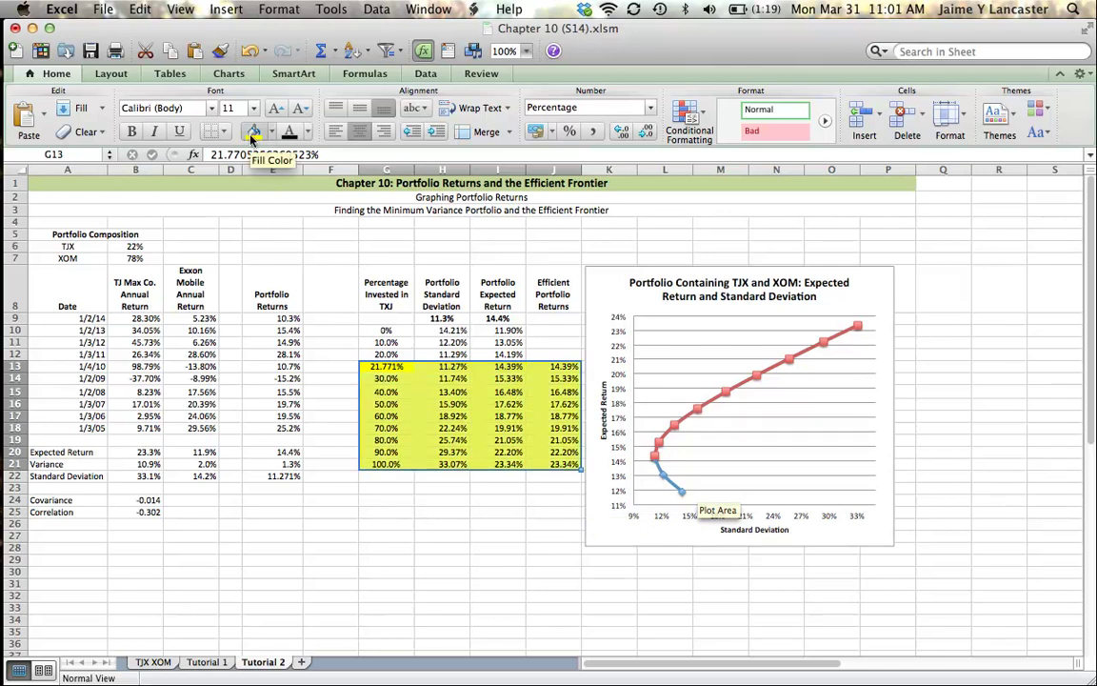
left_click(269, 133)
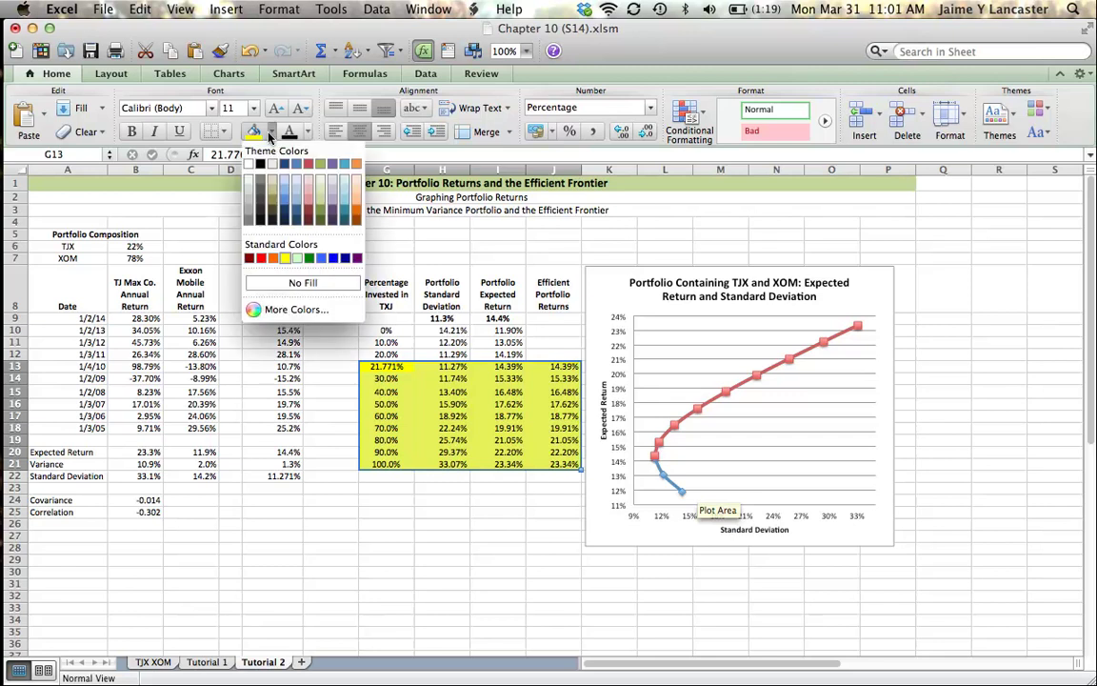
left_click(259, 258)
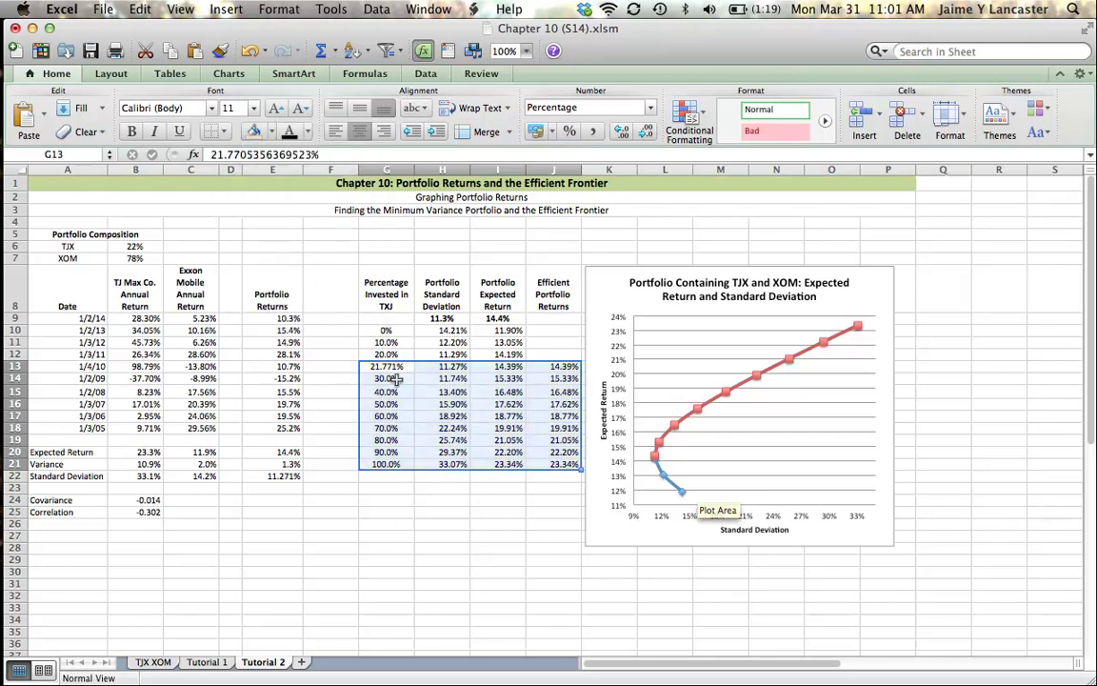
Fill the minimum-variance row G13:I13 (21.771%, 11.27%, 14.39%) yellow.
left_click_drag(386, 367, 517, 366)
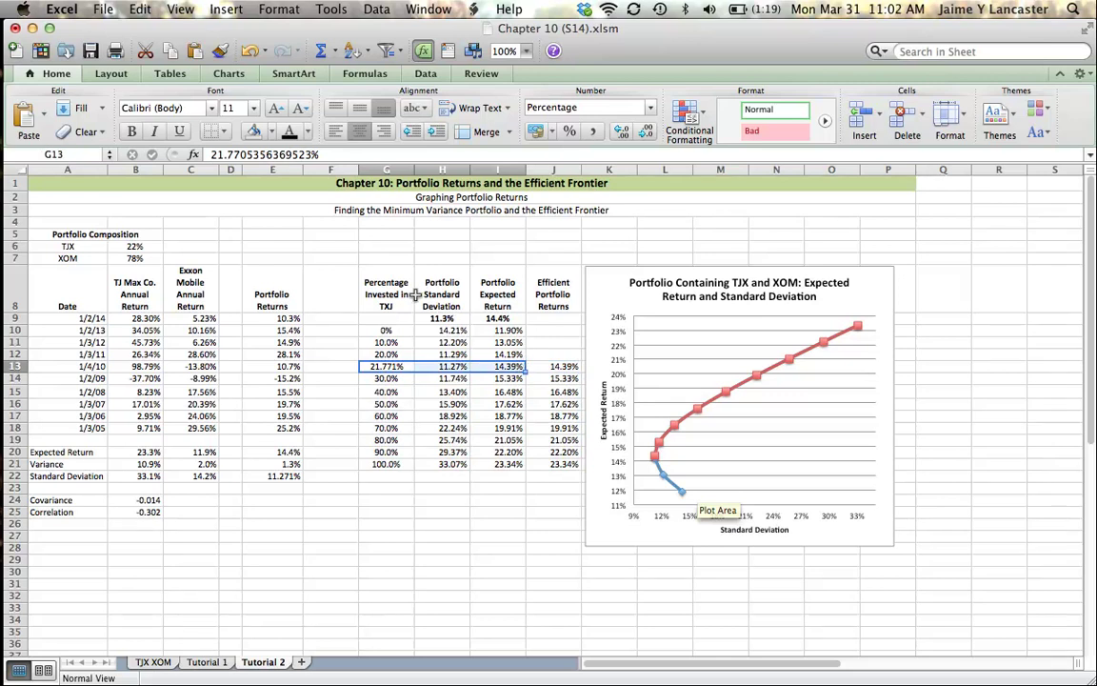
left_click(270, 132)
left_click(253, 240)
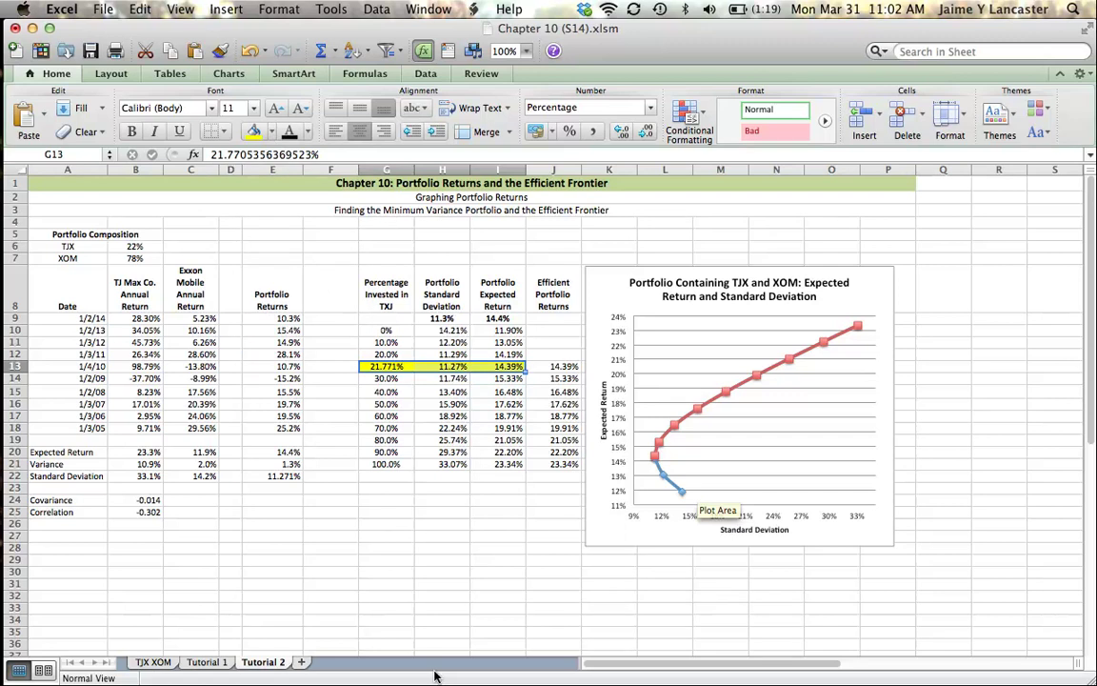
Solve E20 to a 20% value by changing B6, keeping the 71% TJX / 29% XOM result.
left_click(284, 451)
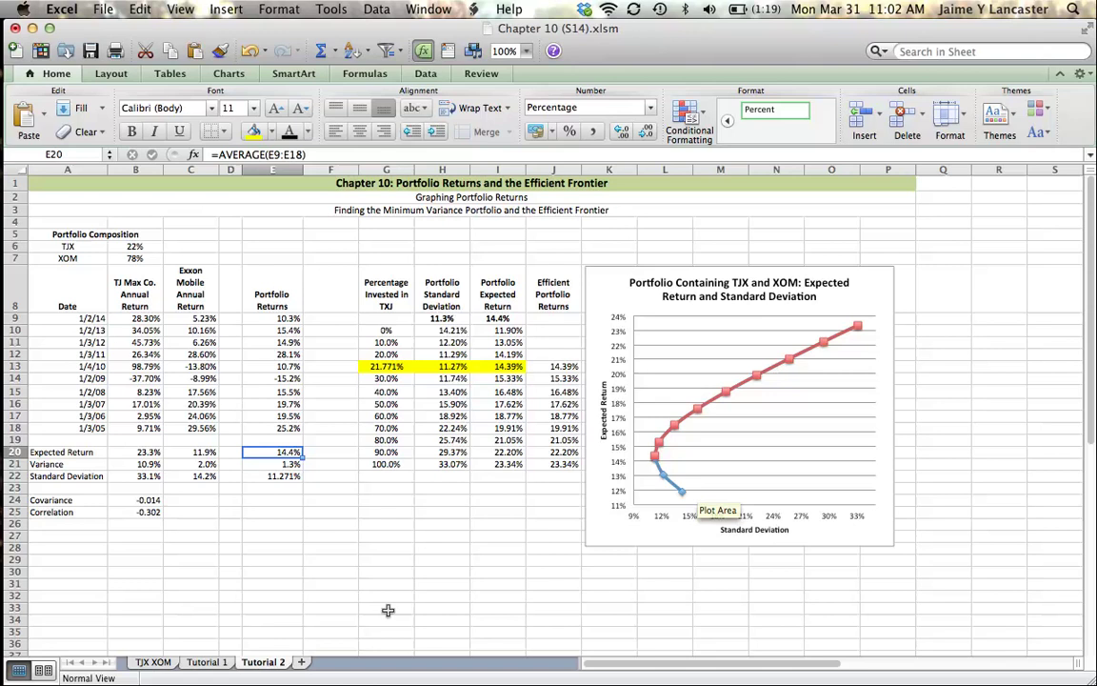
left_click(332, 10)
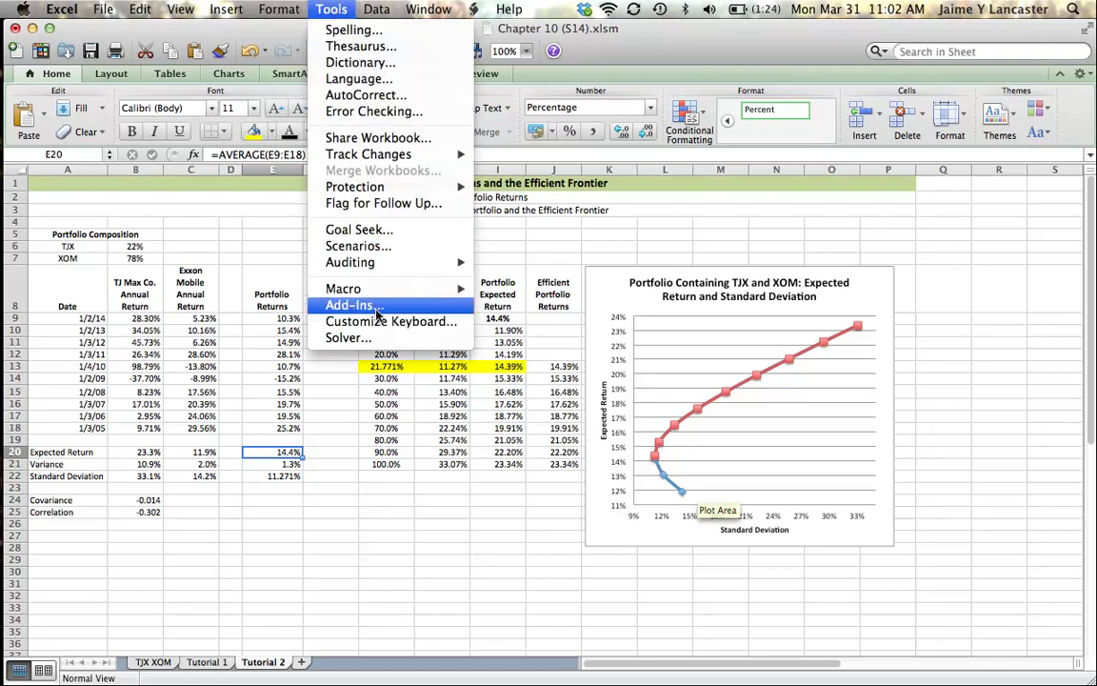
left_click(368, 339)
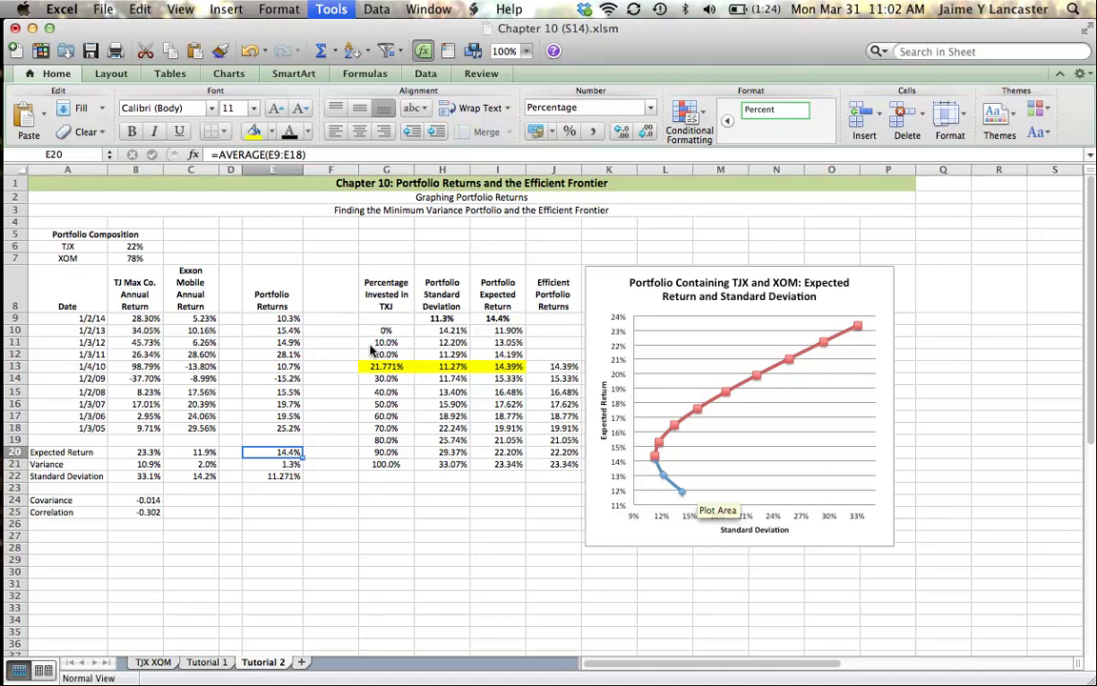
key("Down")
key("Down")
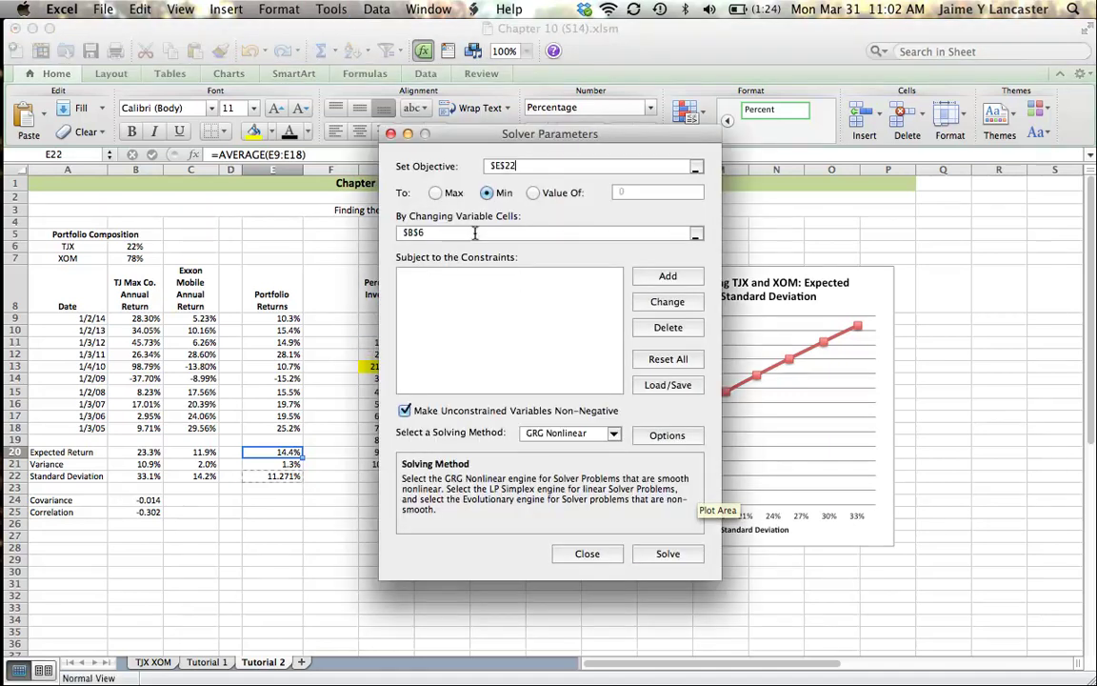
left_click_drag(526, 165, 485, 166)
key("BackSpace")
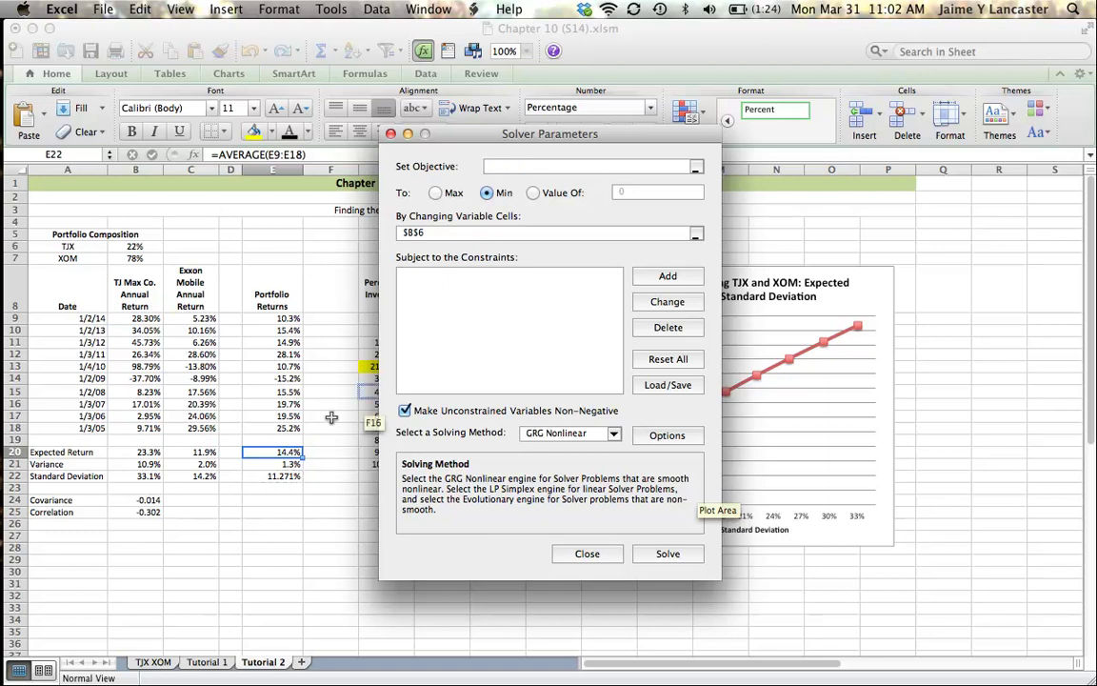
left_click(285, 452)
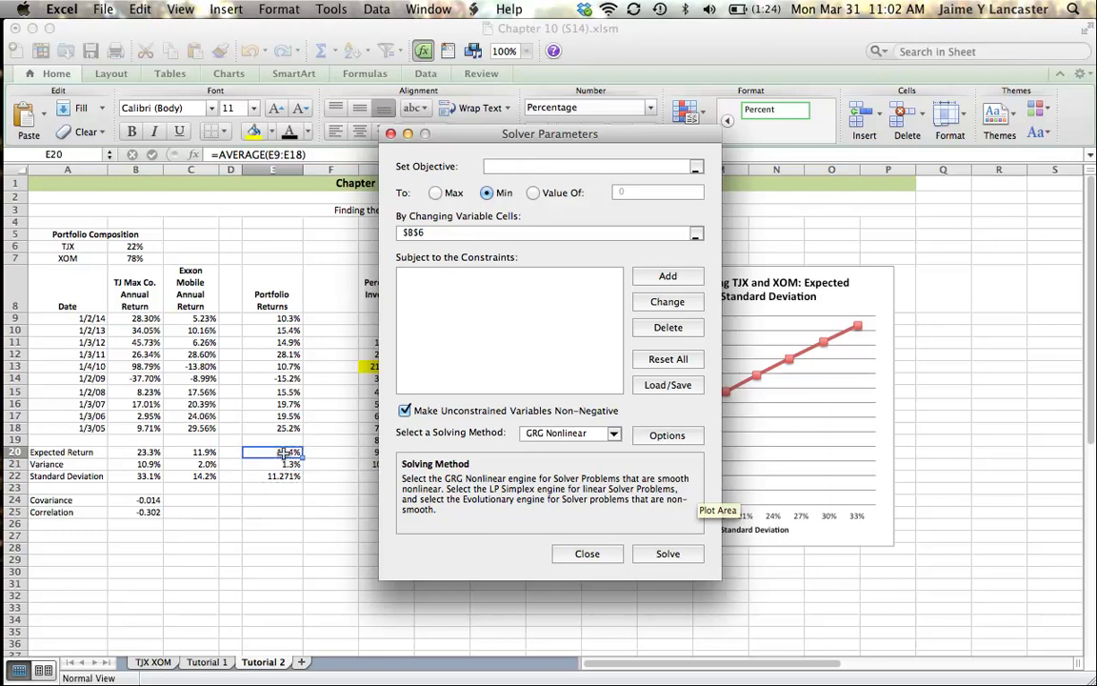
left_click(533, 193)
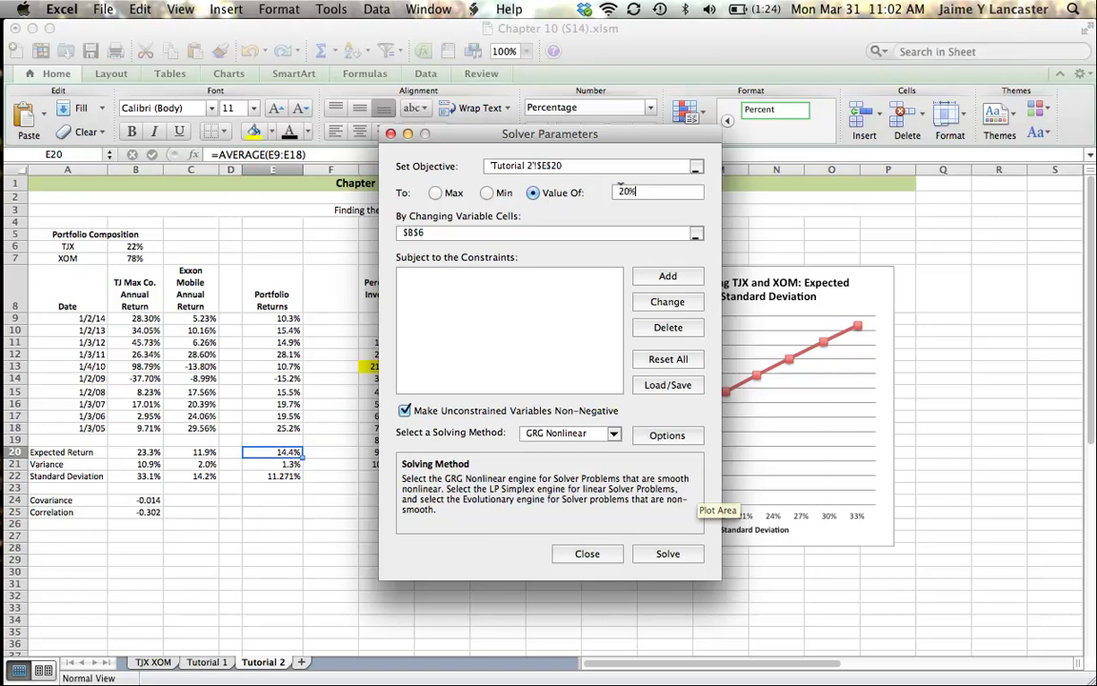
left_click(497, 234)
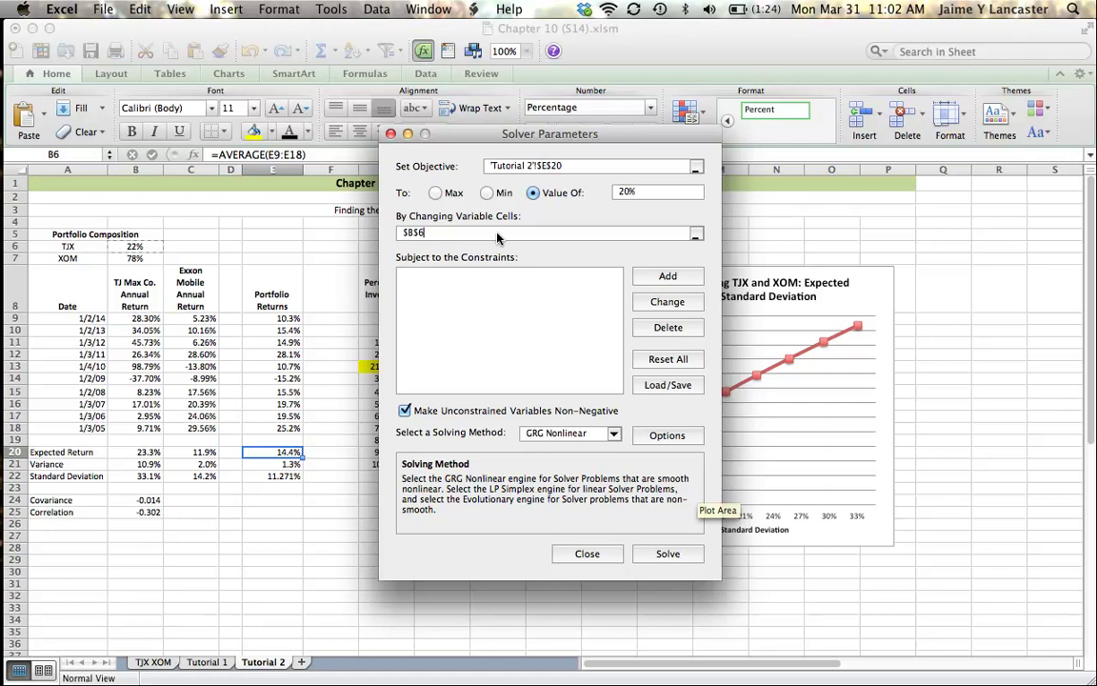
left_click(128, 247)
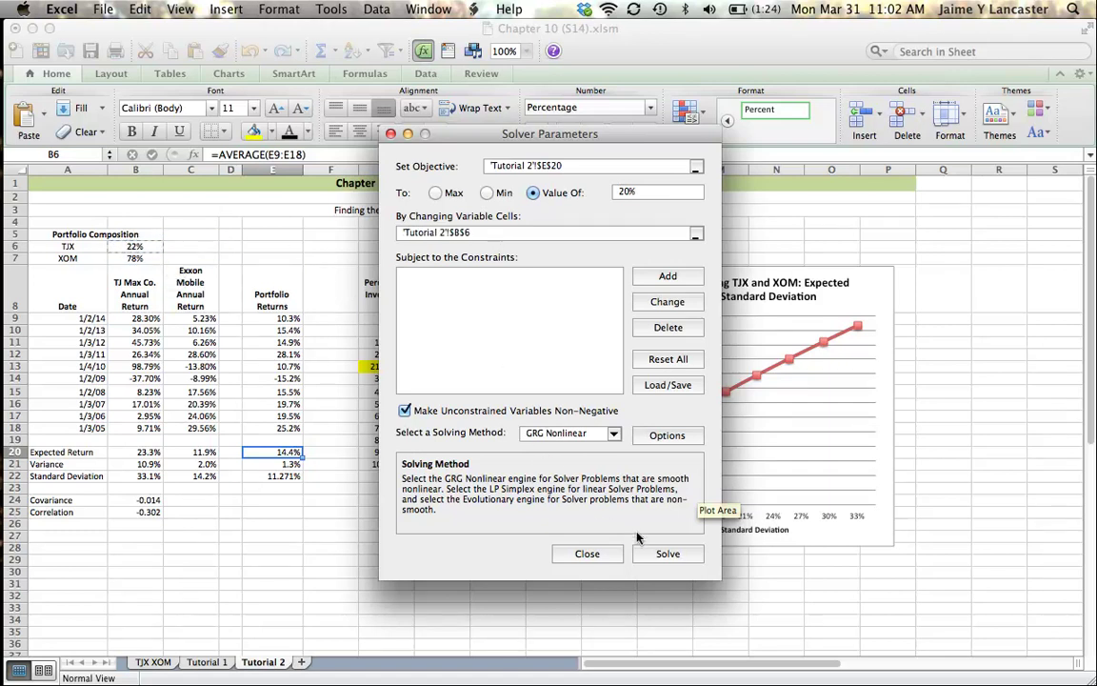
left_click(664, 551)
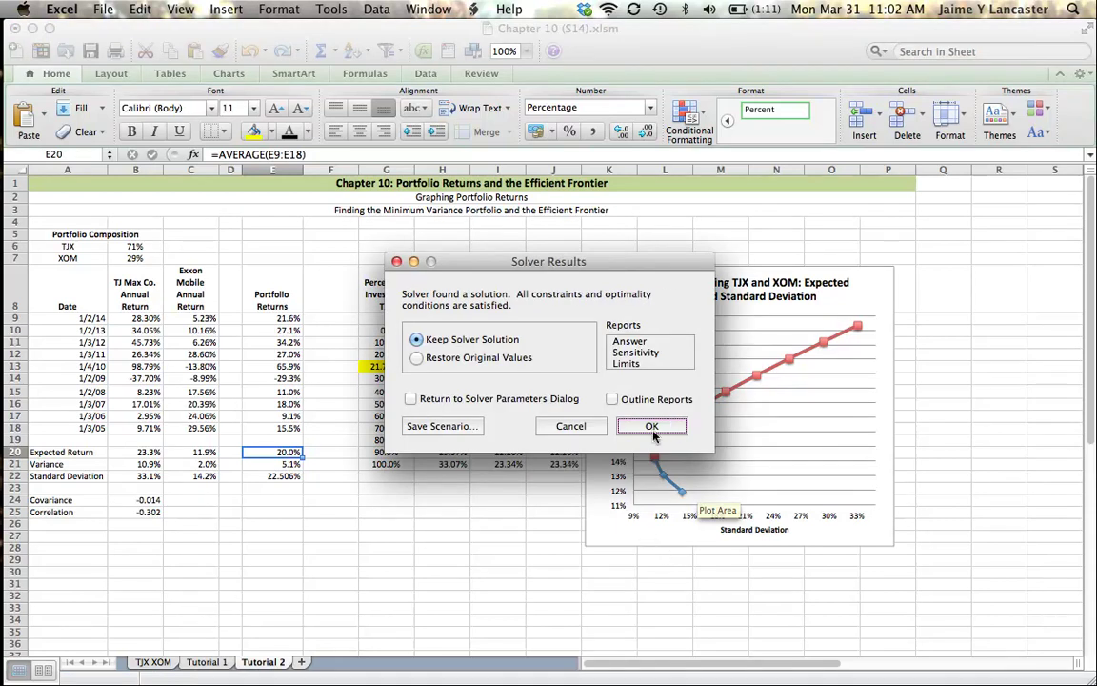
left_click(654, 429)
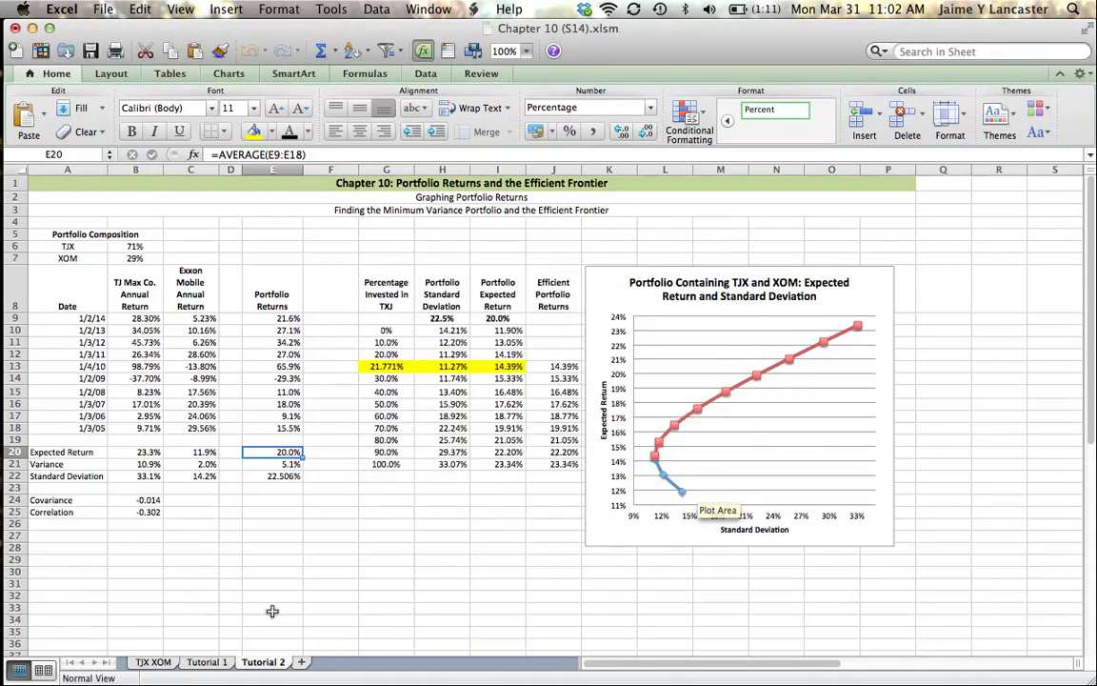
Clear the contents of H10:I21 and J13:J21 so the chart is empty.
left_click(128, 246)
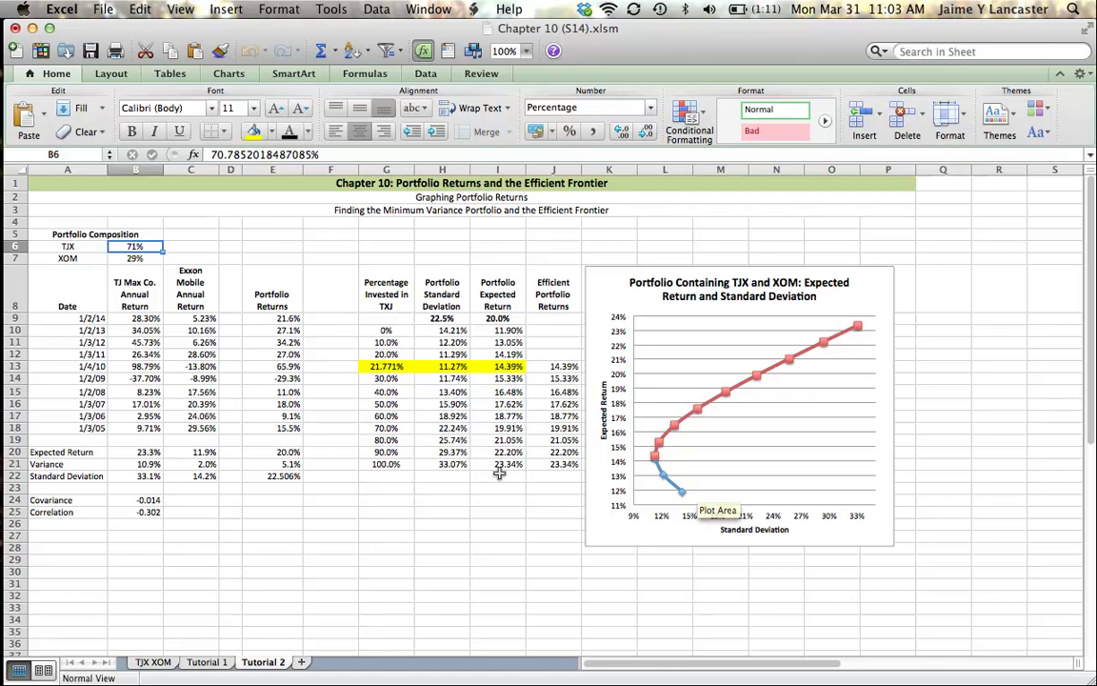
mouse_move(776, 371)
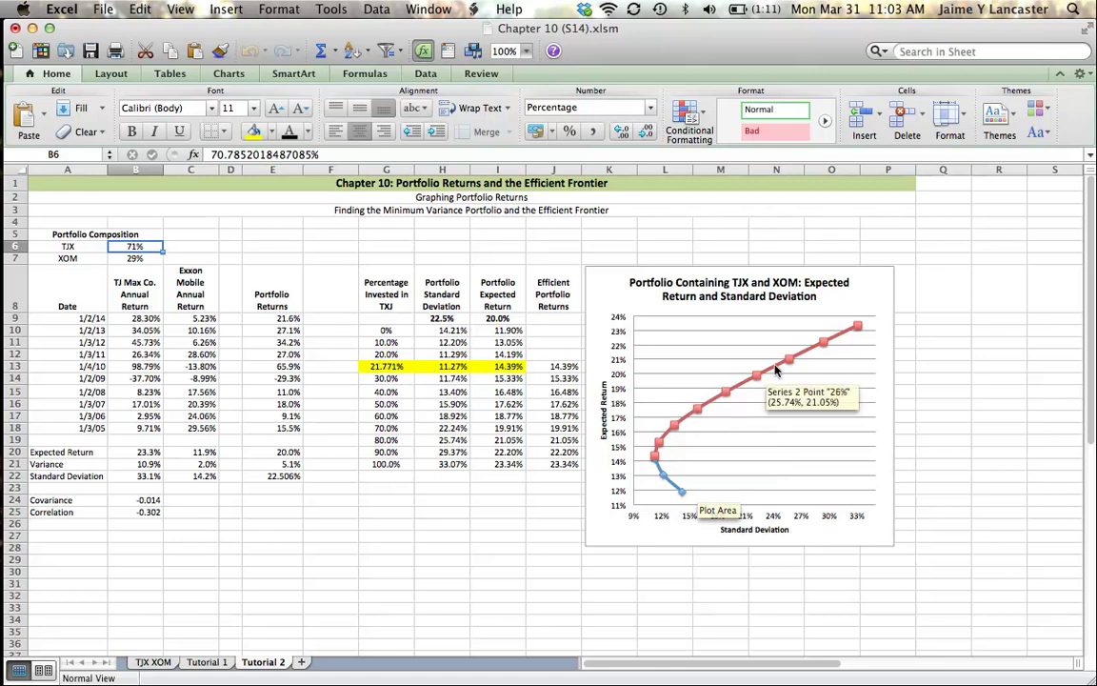
left_click_drag(442, 331, 494, 463)
right_click(496, 316)
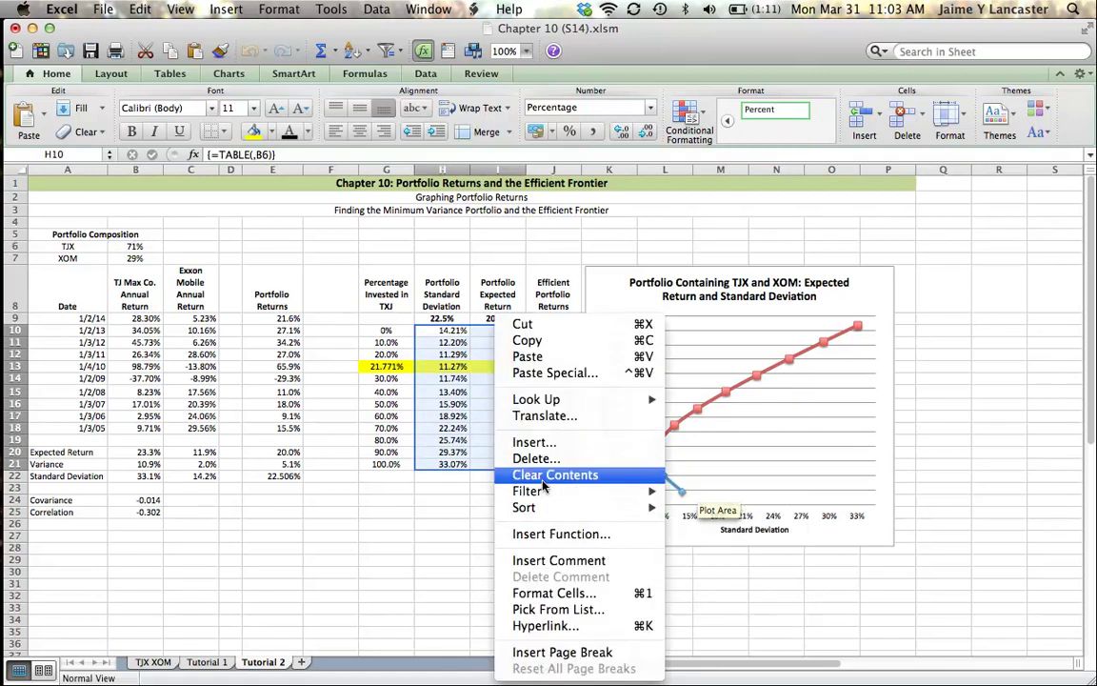
left_click(543, 476)
left_click_drag(566, 366, 565, 463)
right_click(566, 463)
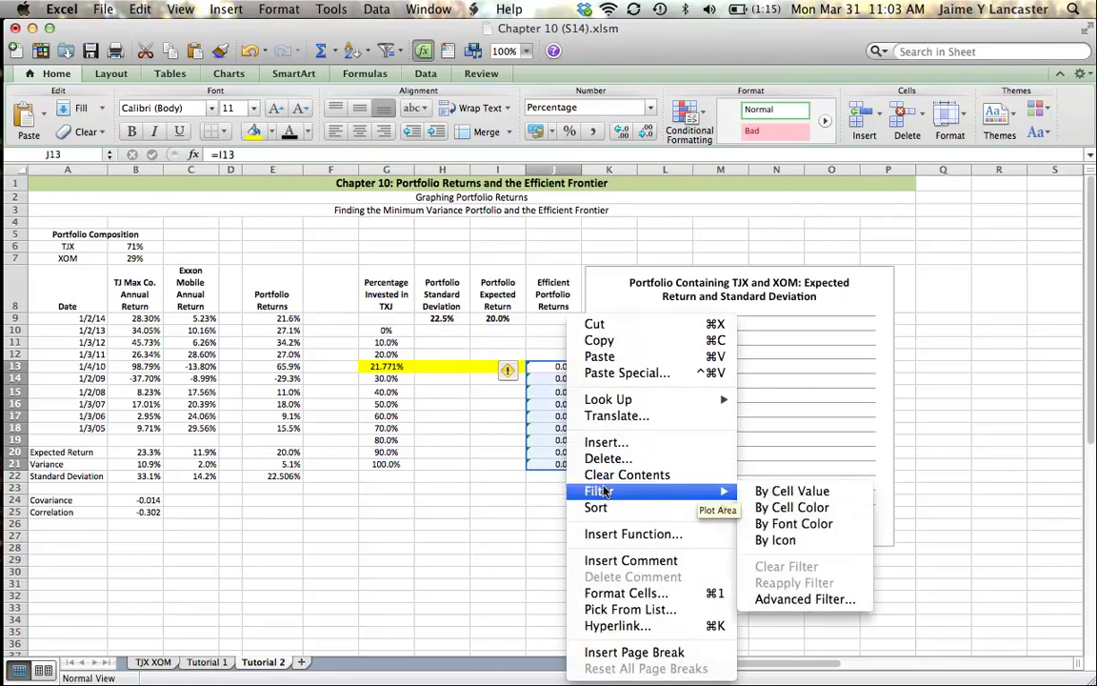
left_click(600, 475)
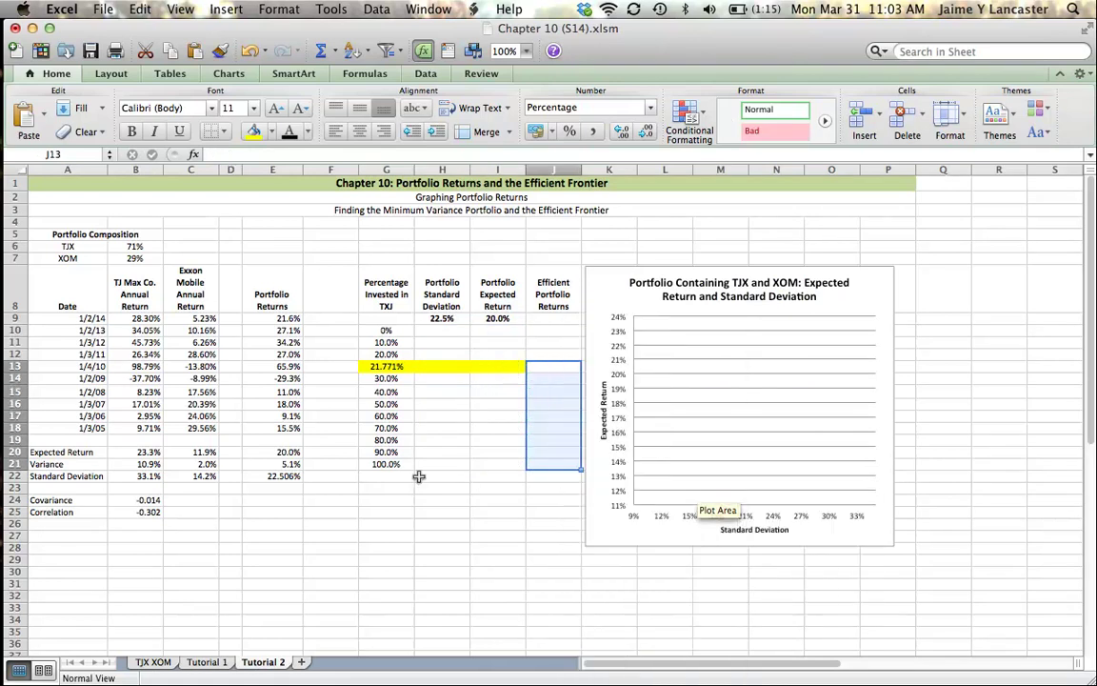
left_click(134, 244)
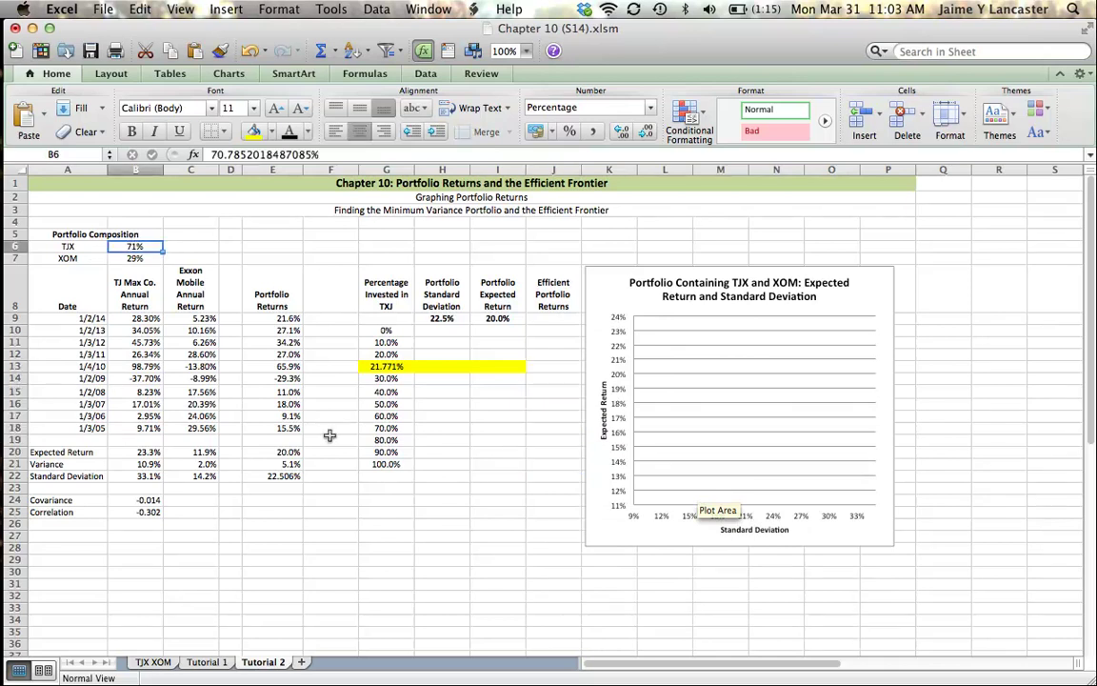
Insert blank cells at G19:I19, shifting the 80% row and those below down.
left_click_drag(379, 439, 512, 443)
right_click(513, 442)
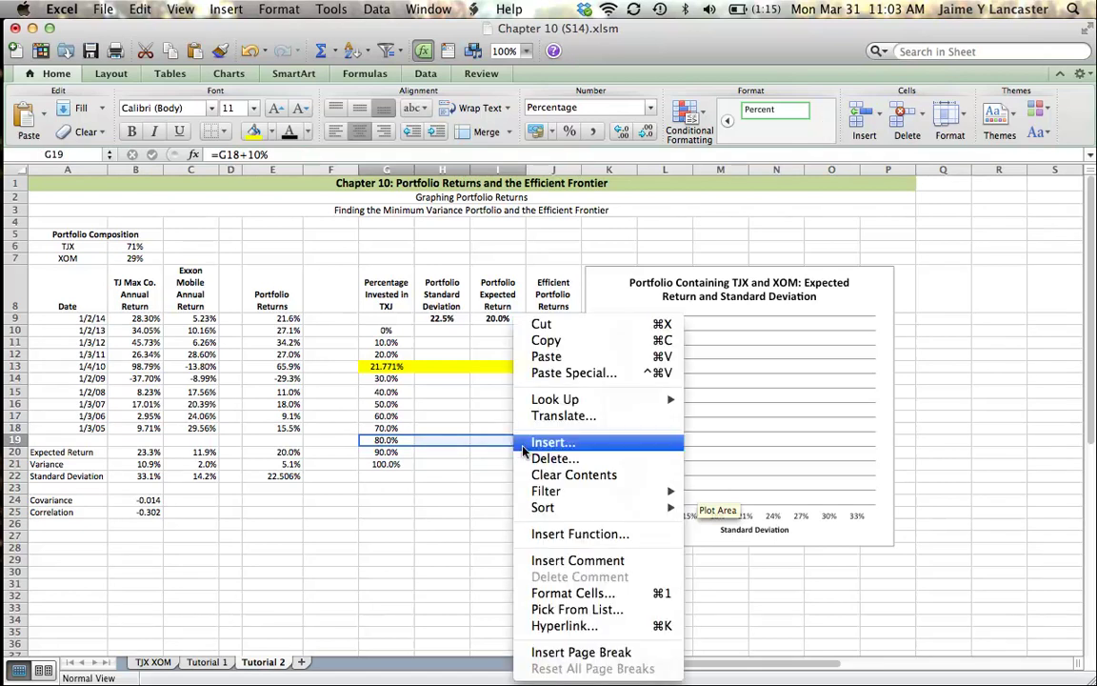
left_click(550, 443)
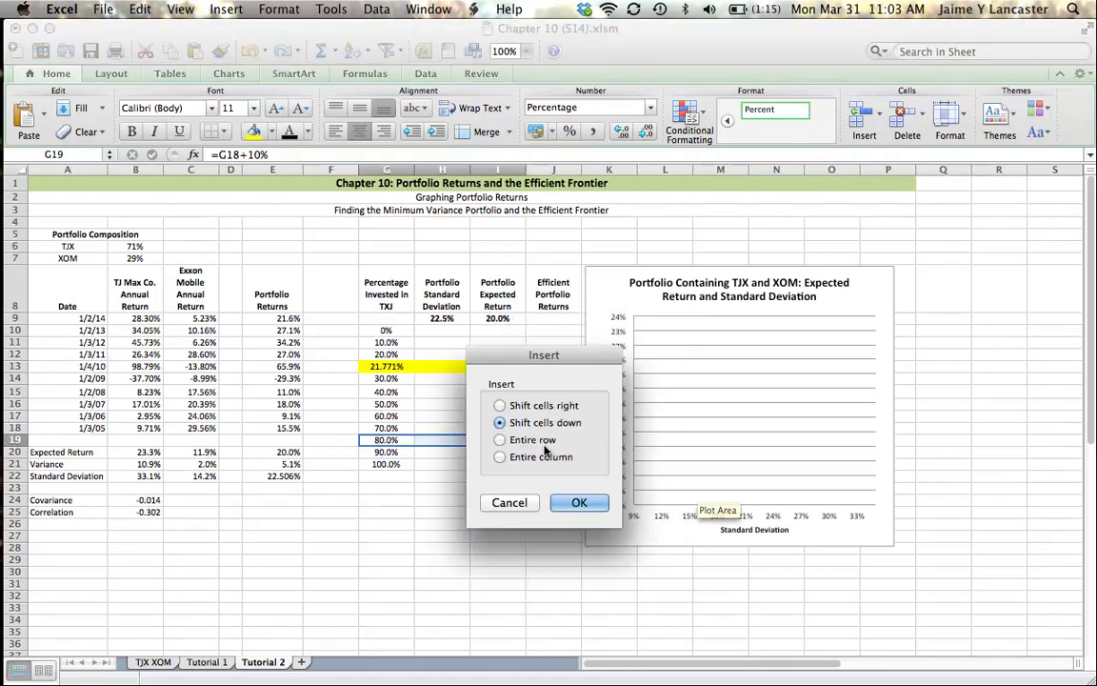
left_click(575, 501)
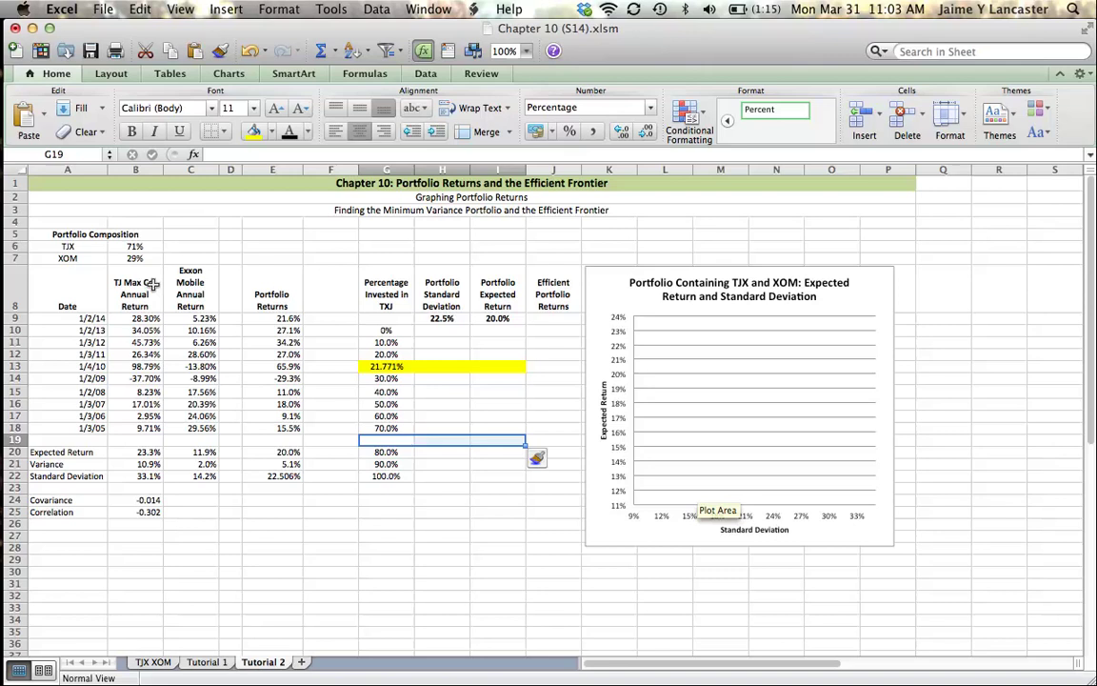
Copy the TJX weight from B6 into G19 and display it as 70.785%.
left_click(133, 245)
key("super+c")
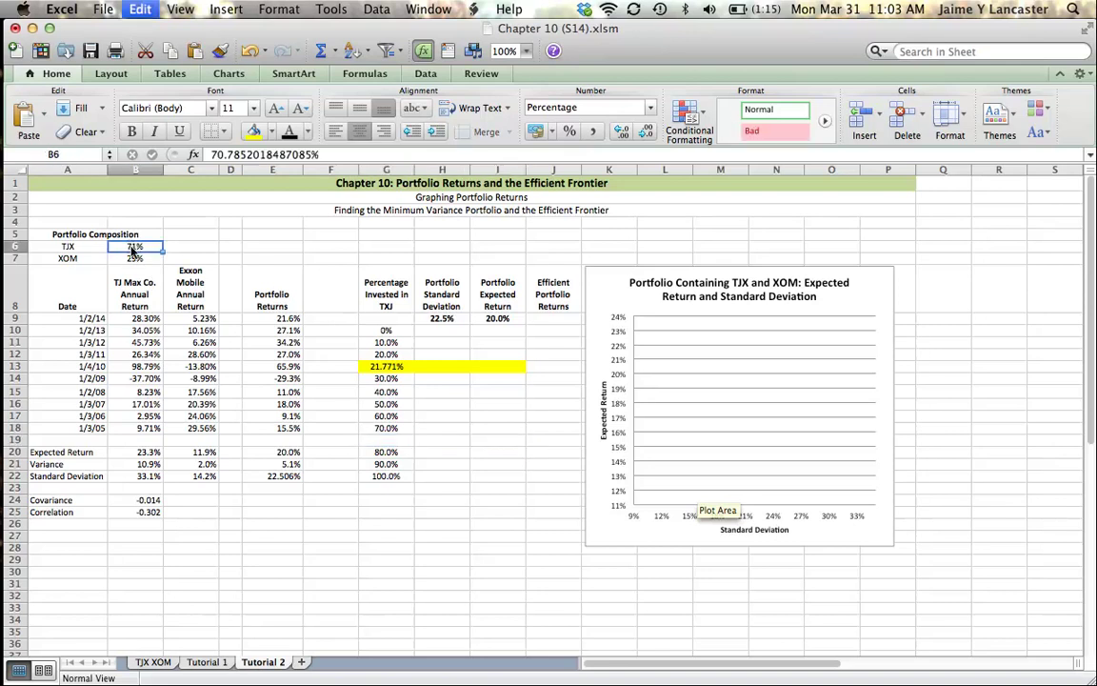
left_click(390, 440)
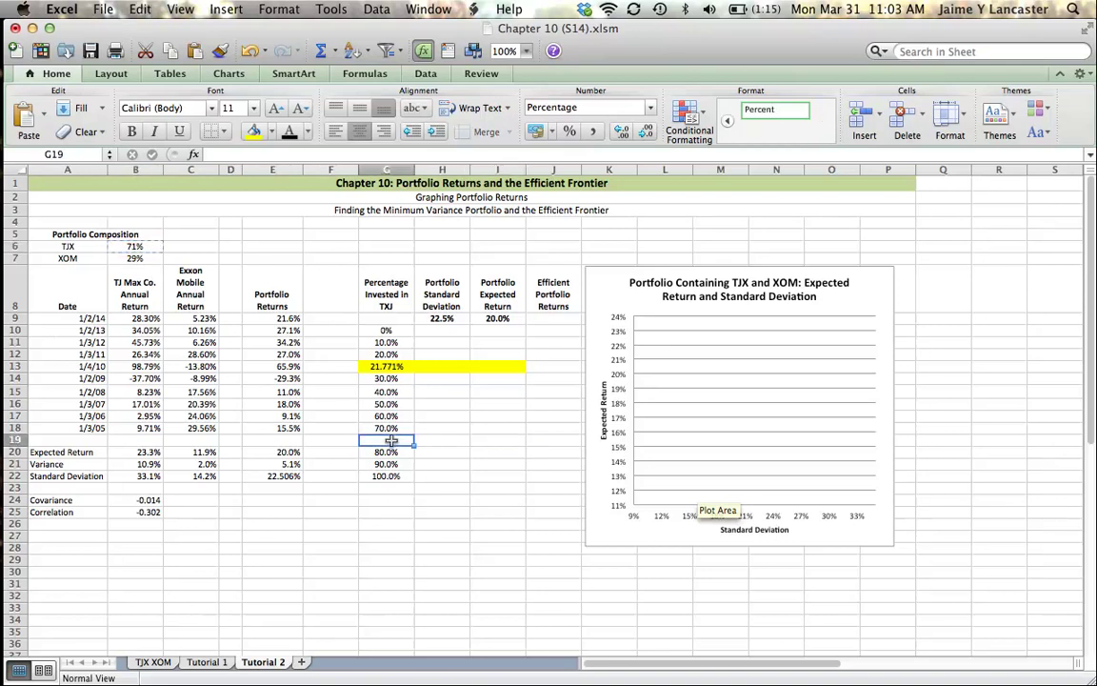
key("super+v")
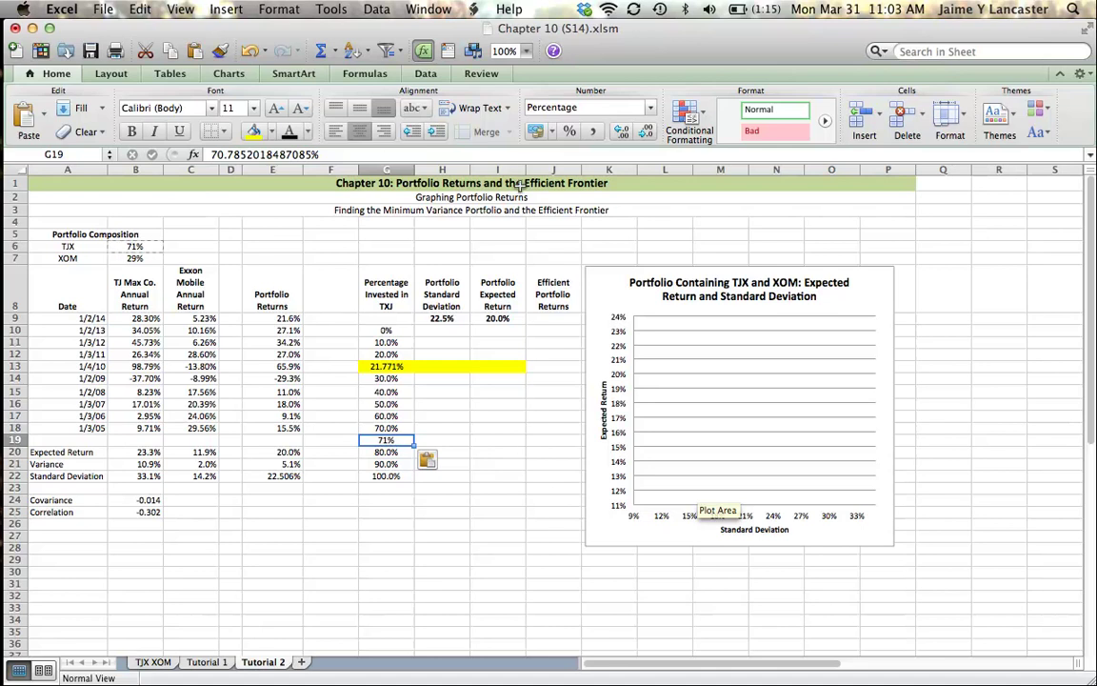
left_click(624, 131)
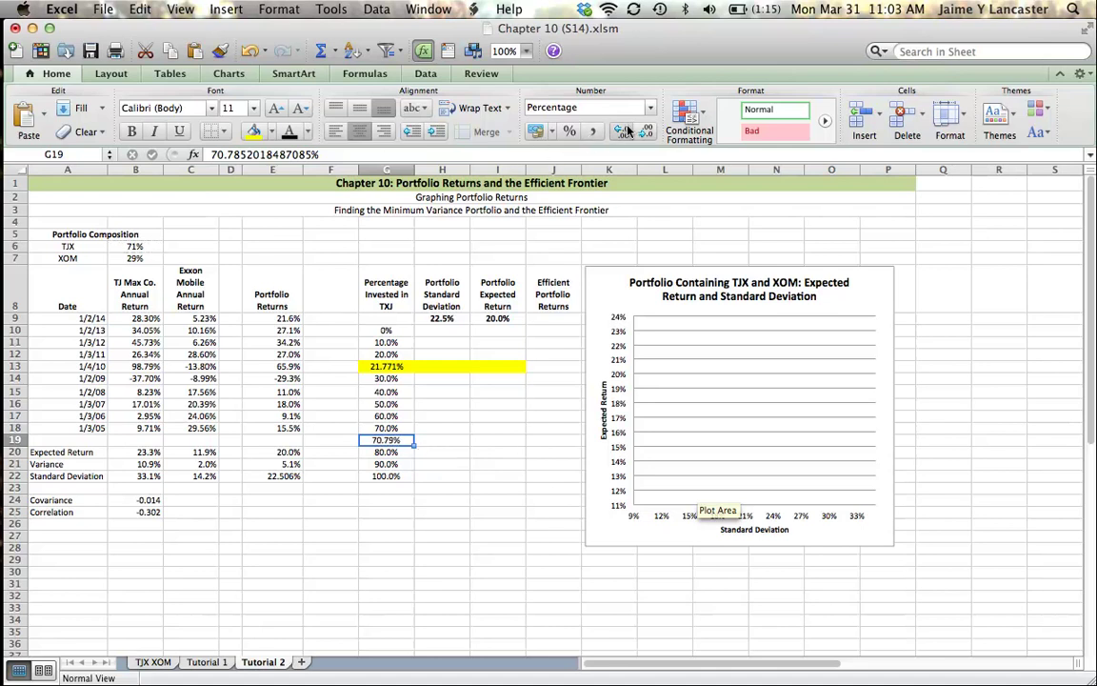
left_click(625, 131)
left_click_drag(378, 320, 508, 476)
Rebuild the G9:I22 data table with $B$6 as the column input cell.
left_click(377, 10)
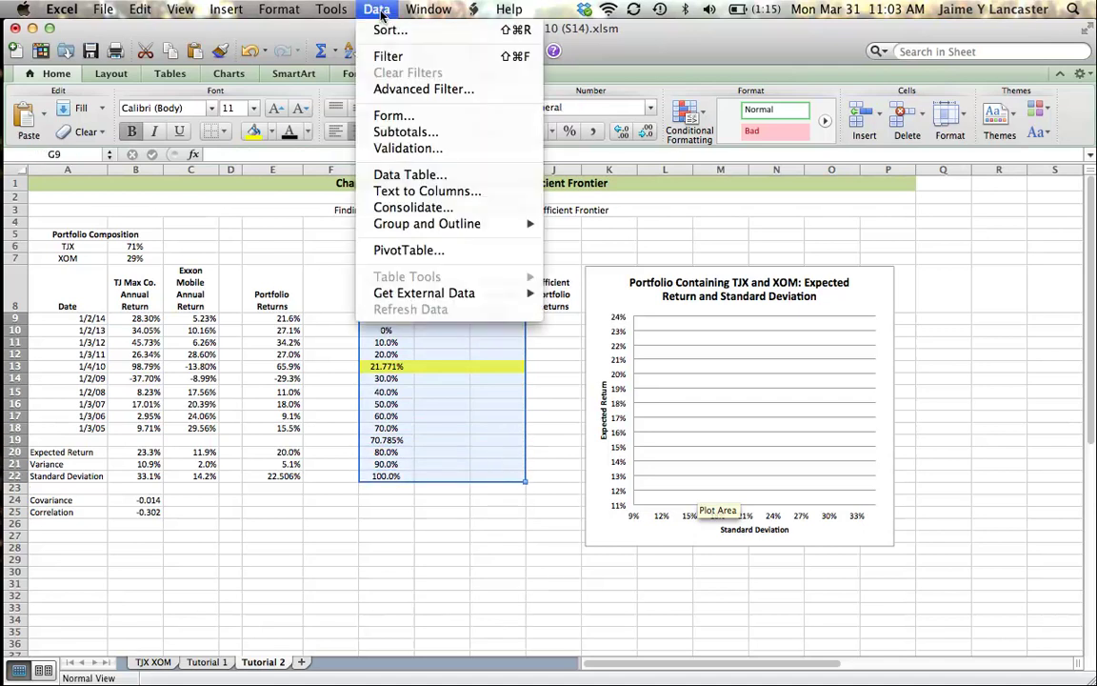
left_click(390, 174)
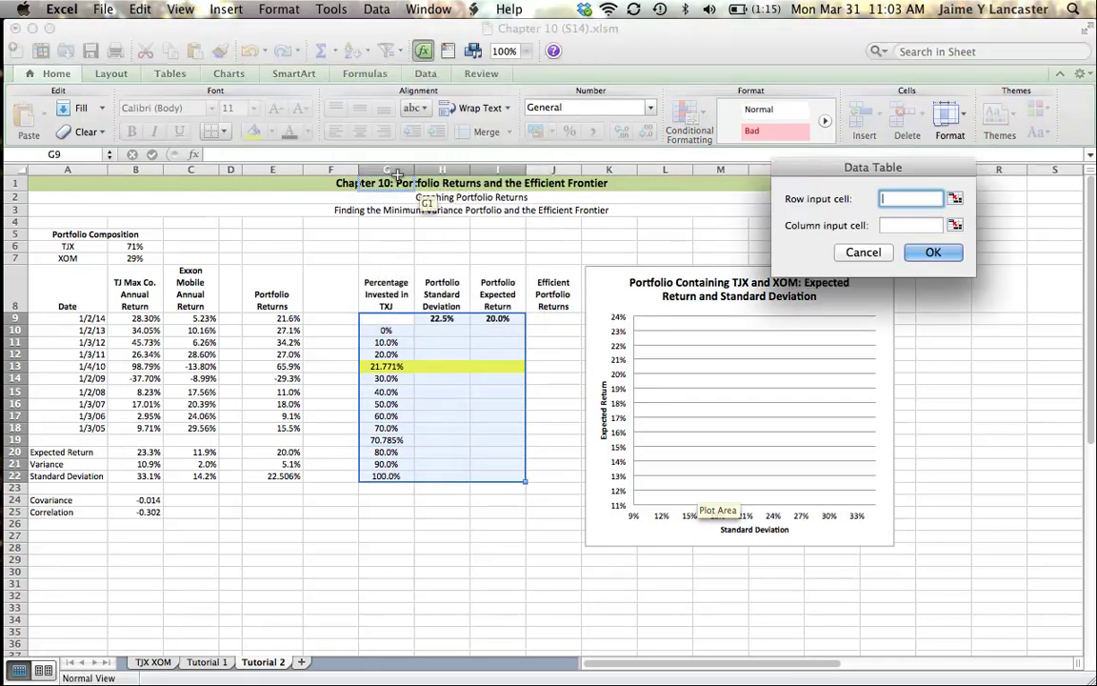
left_click(896, 225)
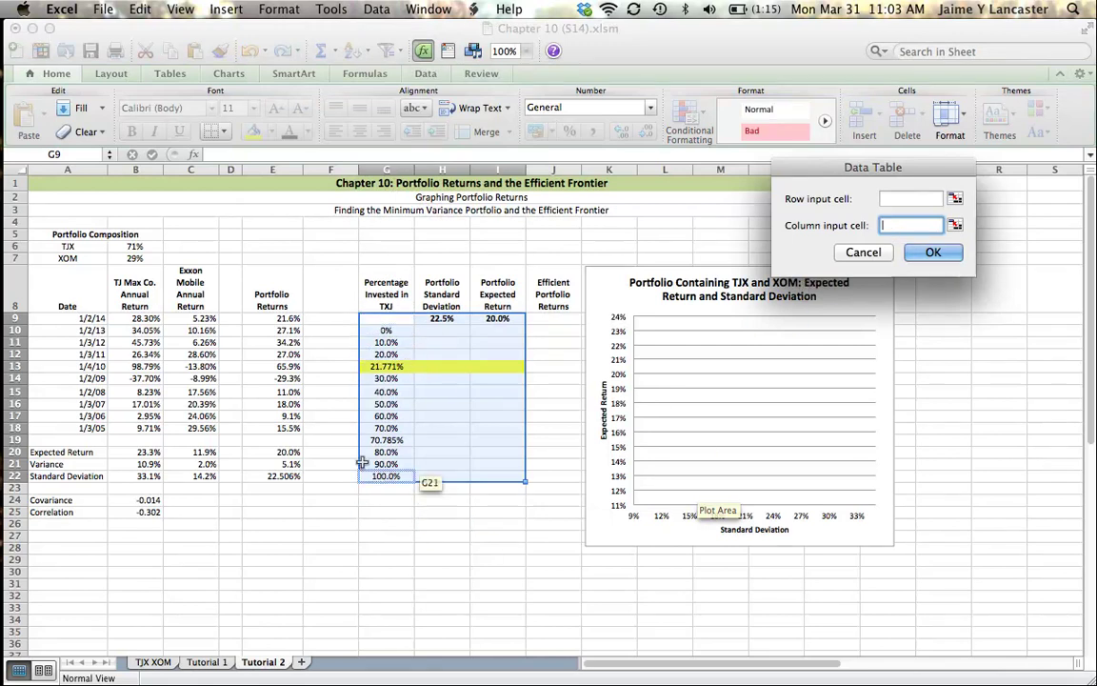
left_click(138, 245)
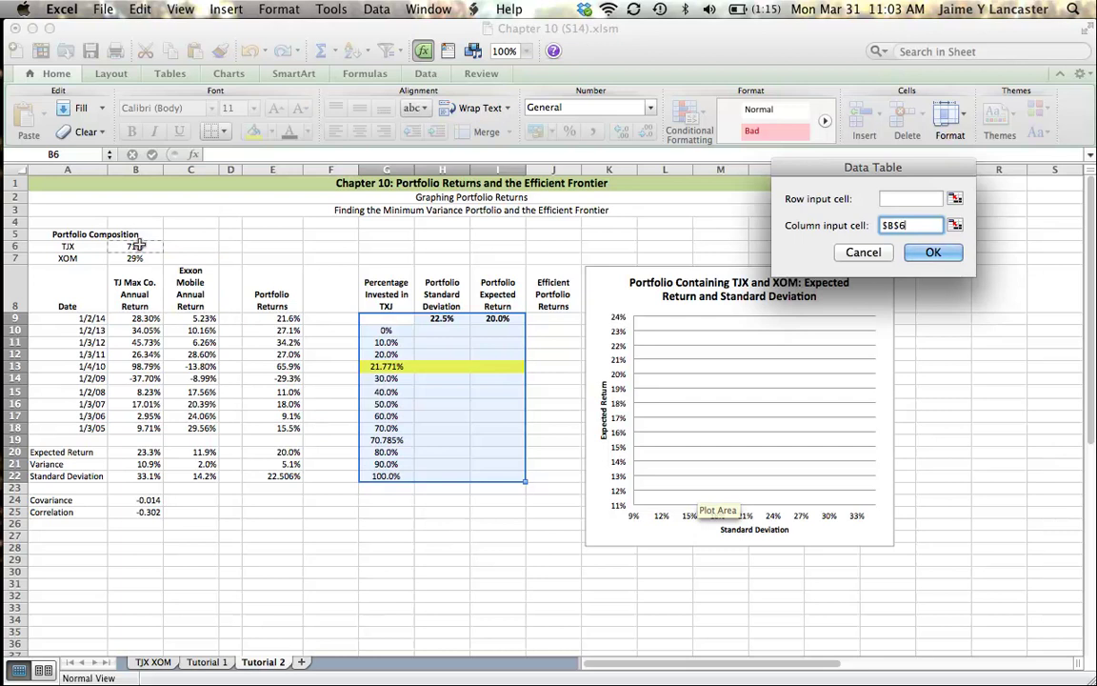
key("Return")
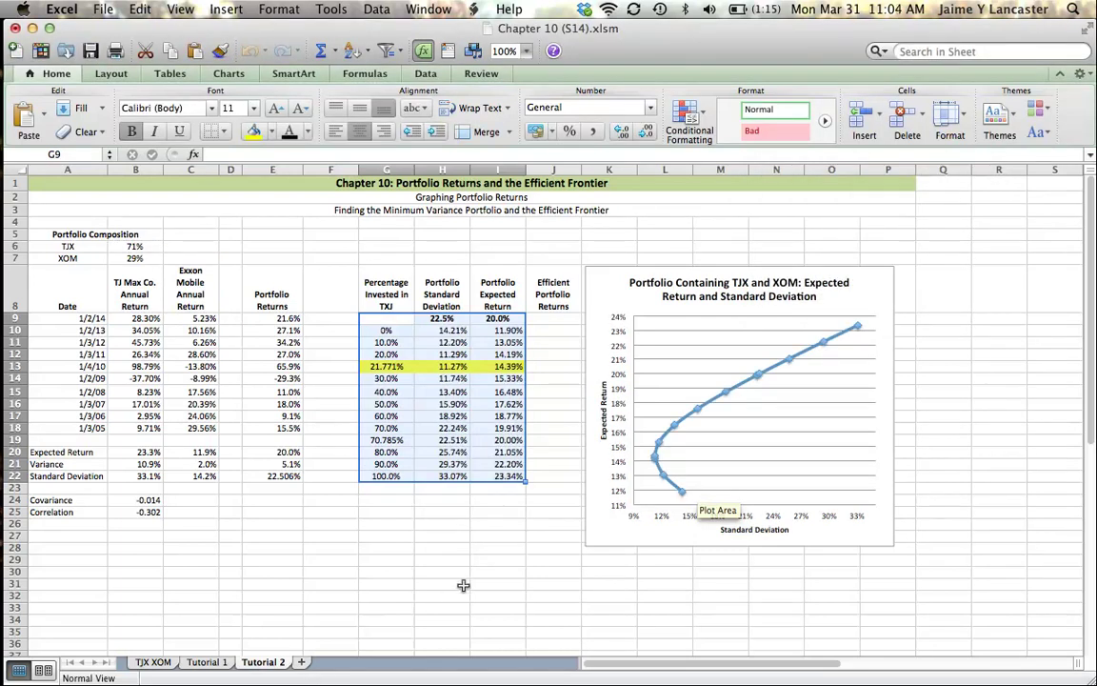
left_click_drag(378, 439, 500, 438)
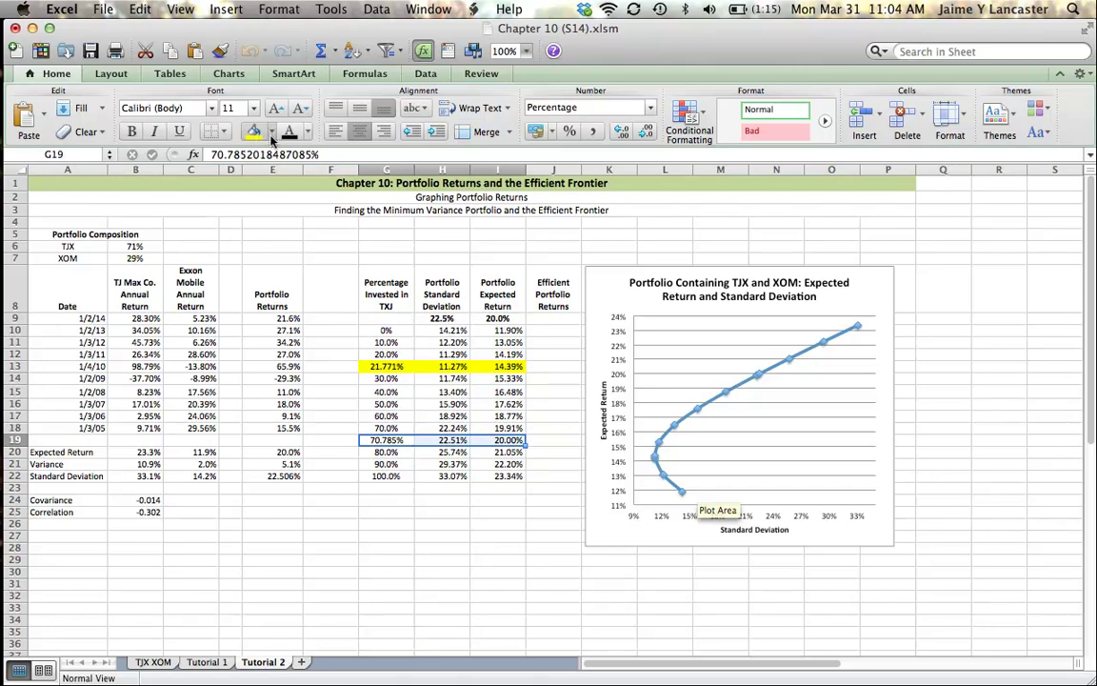
Shade the 20%-return row G19:I19 light green.
left_click(255, 134)
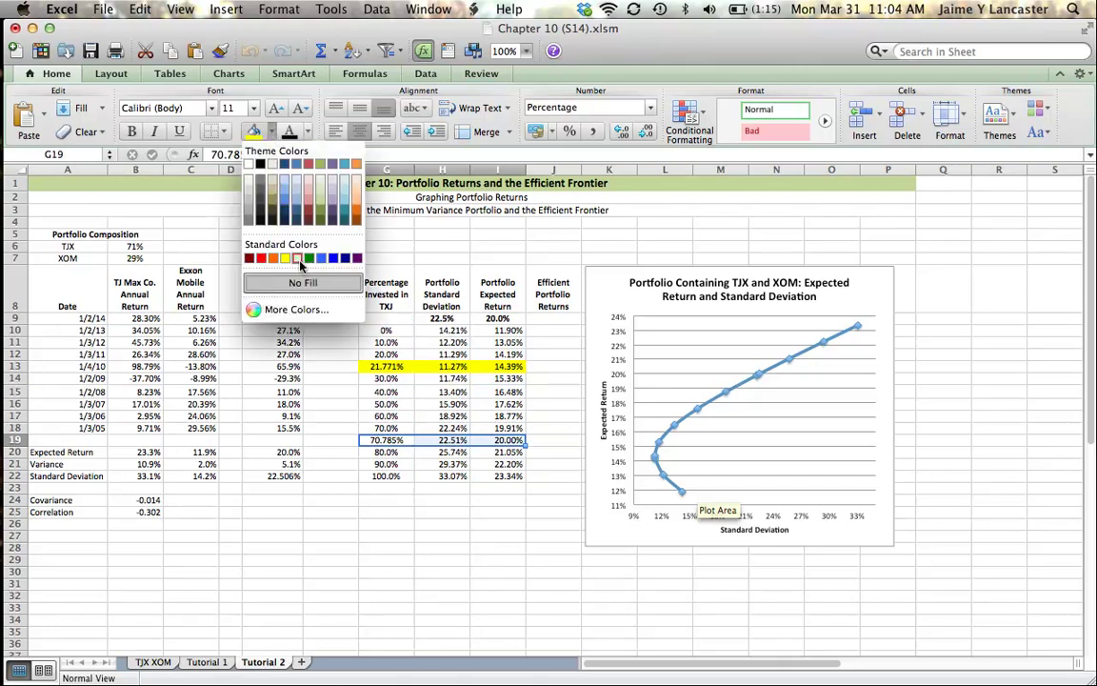
left_click(303, 281)
left_click(512, 441)
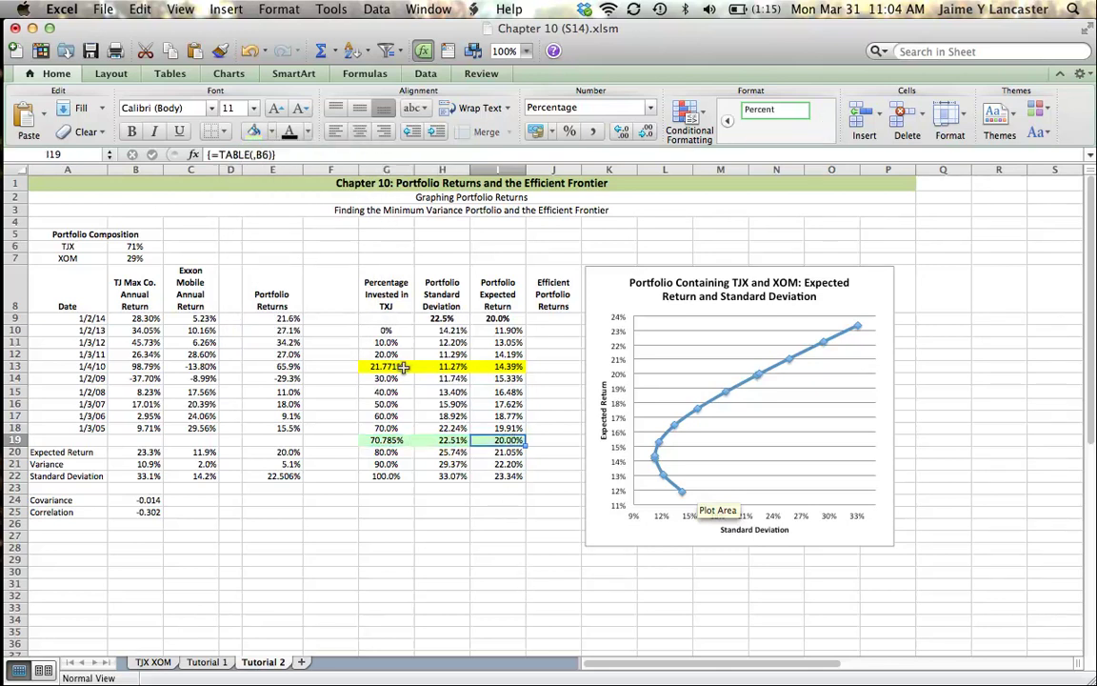
Enter =I13 in J13 and fill it down to J22 (14.39% to 23.34%).
left_click_drag(497, 367, 497, 475)
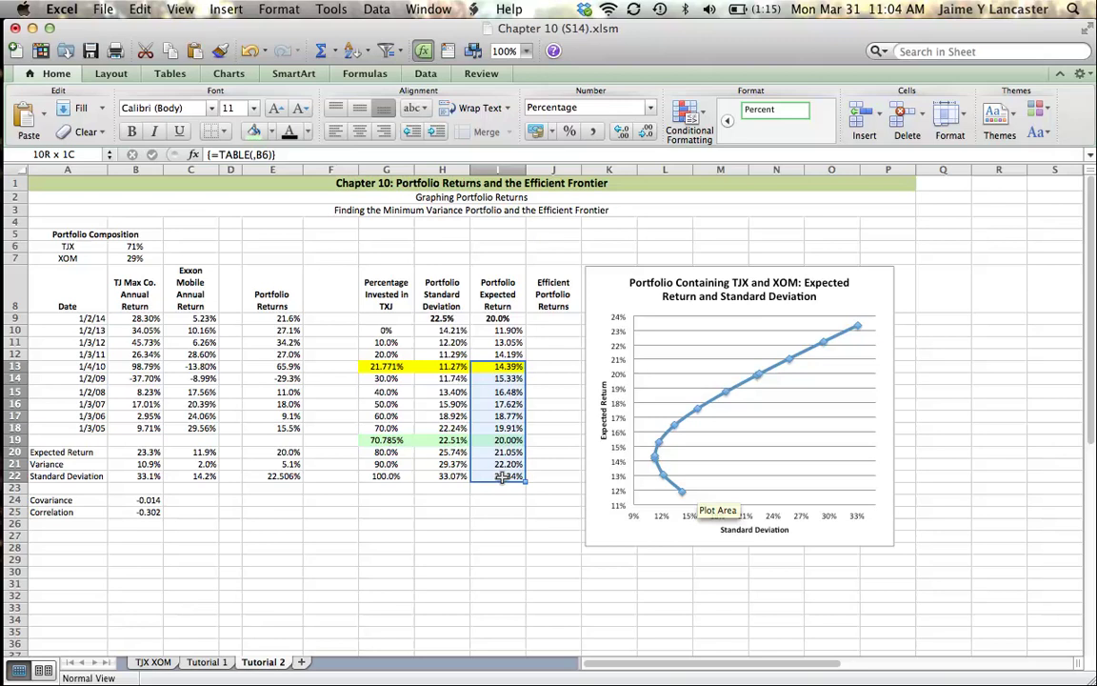
left_click(561, 368)
type("=")
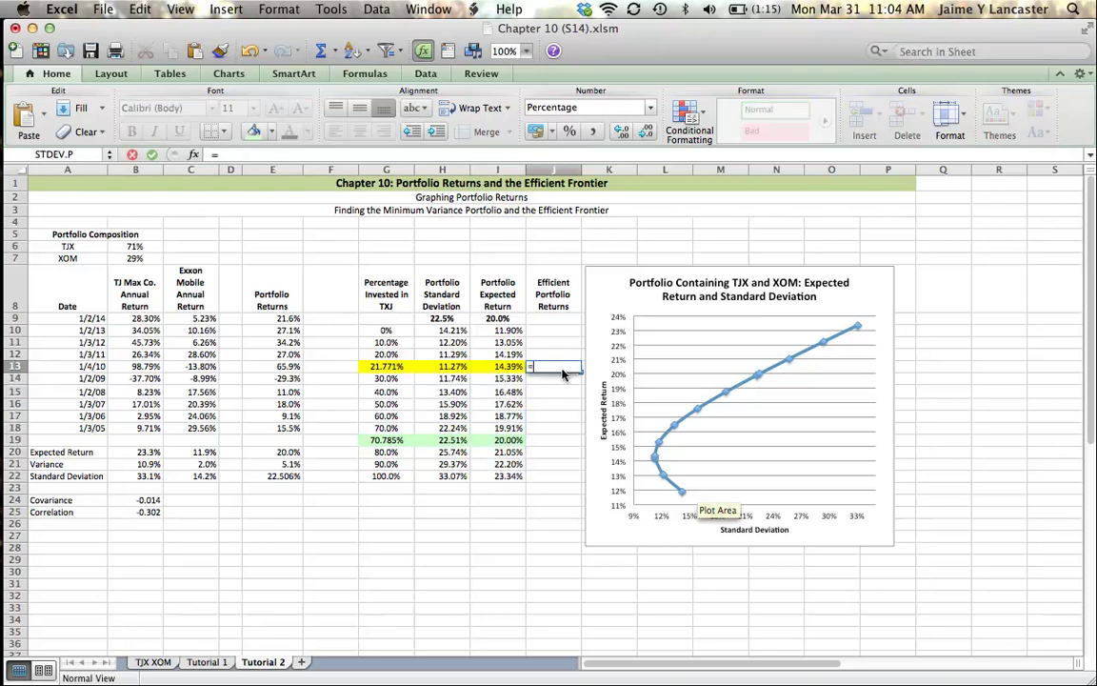
left_click(514, 371)
key("Return")
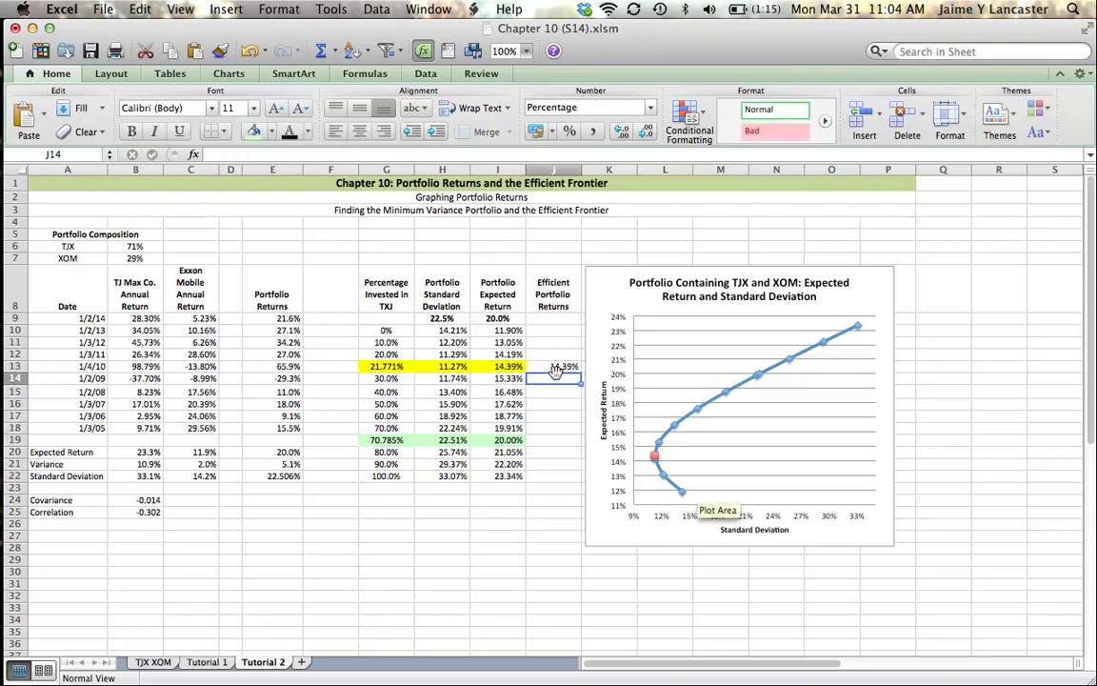
left_click(555, 366)
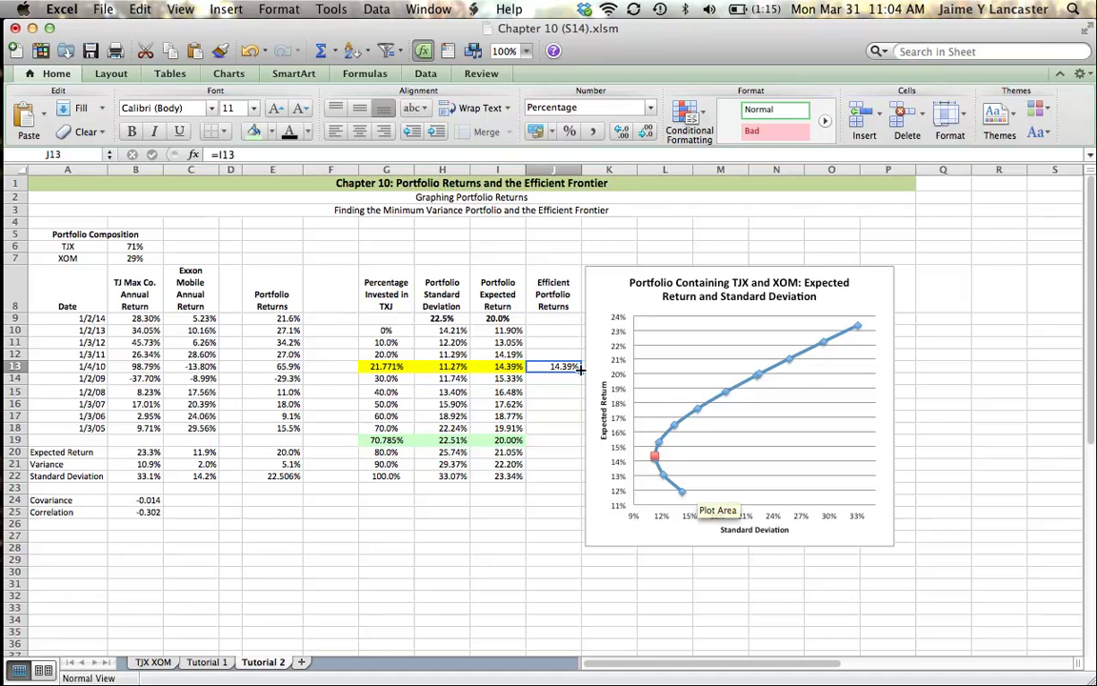
left_click_drag(580, 371, 588, 485)
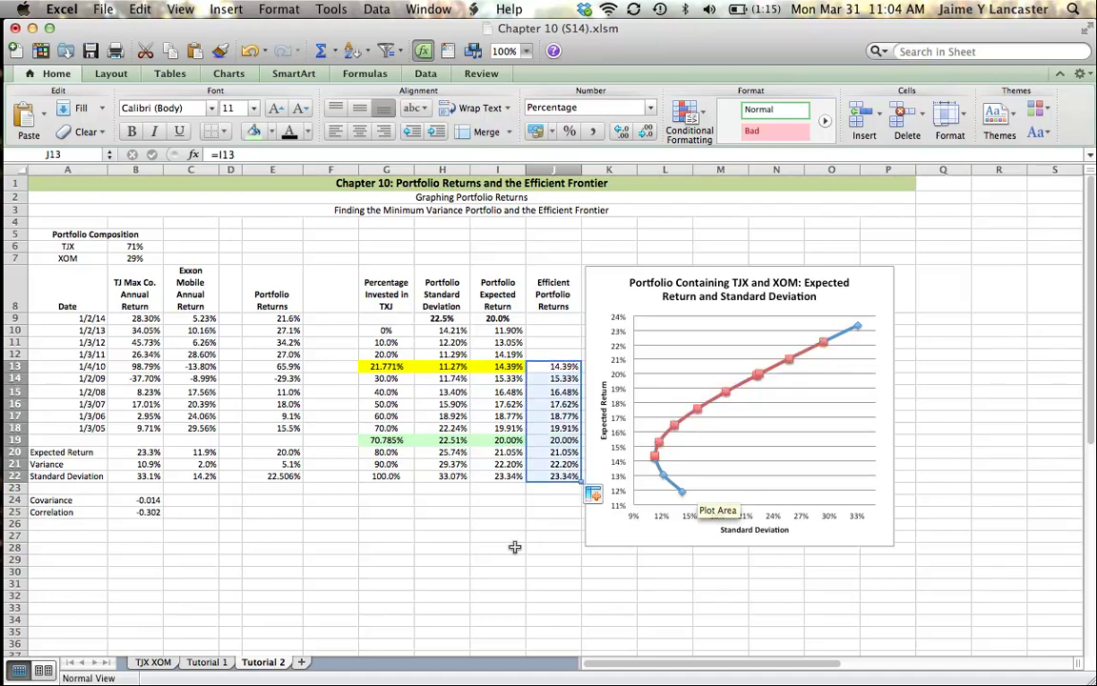
Extend the red frontier series' J range down to row 22.
left_click(824, 346)
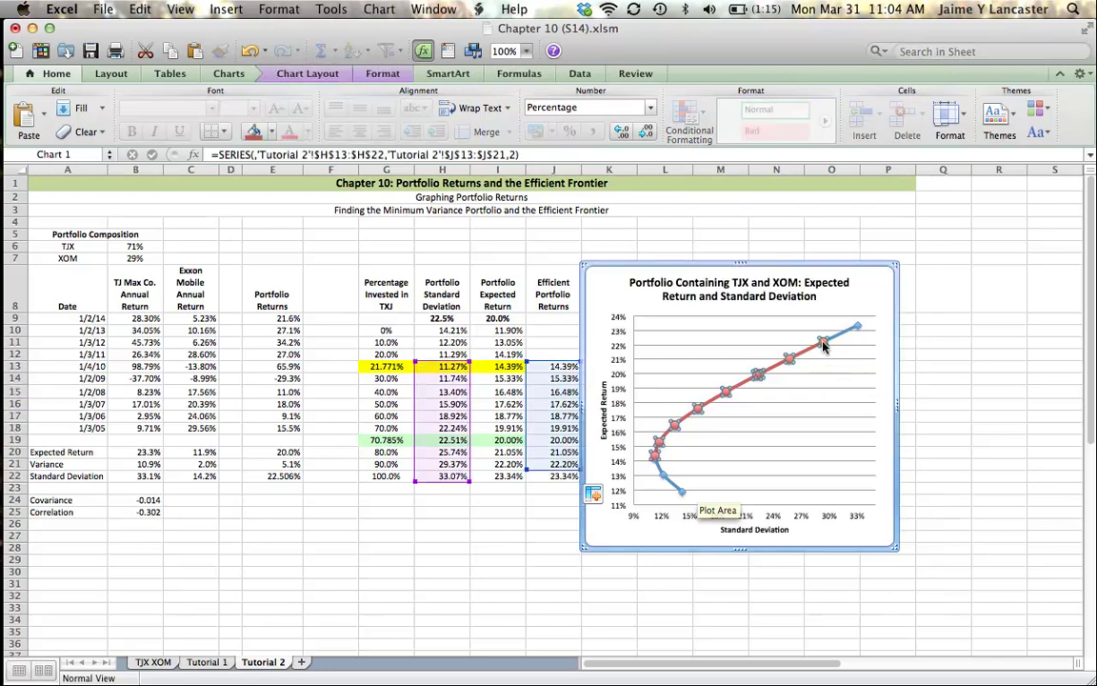
right_click(825, 346)
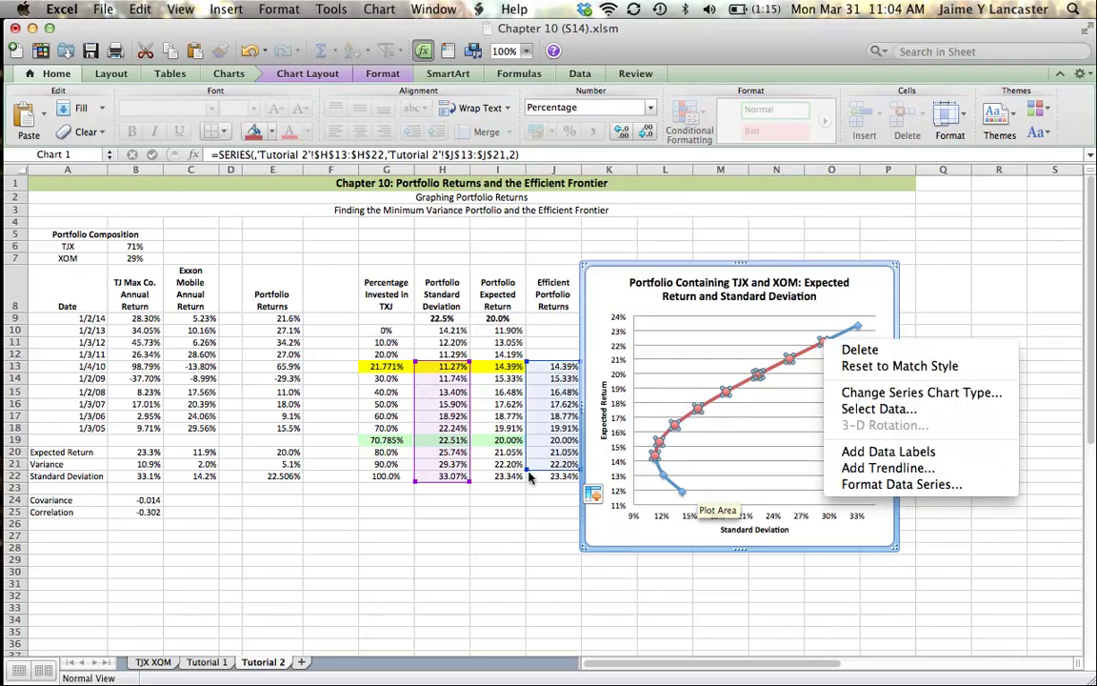
left_click(528, 481)
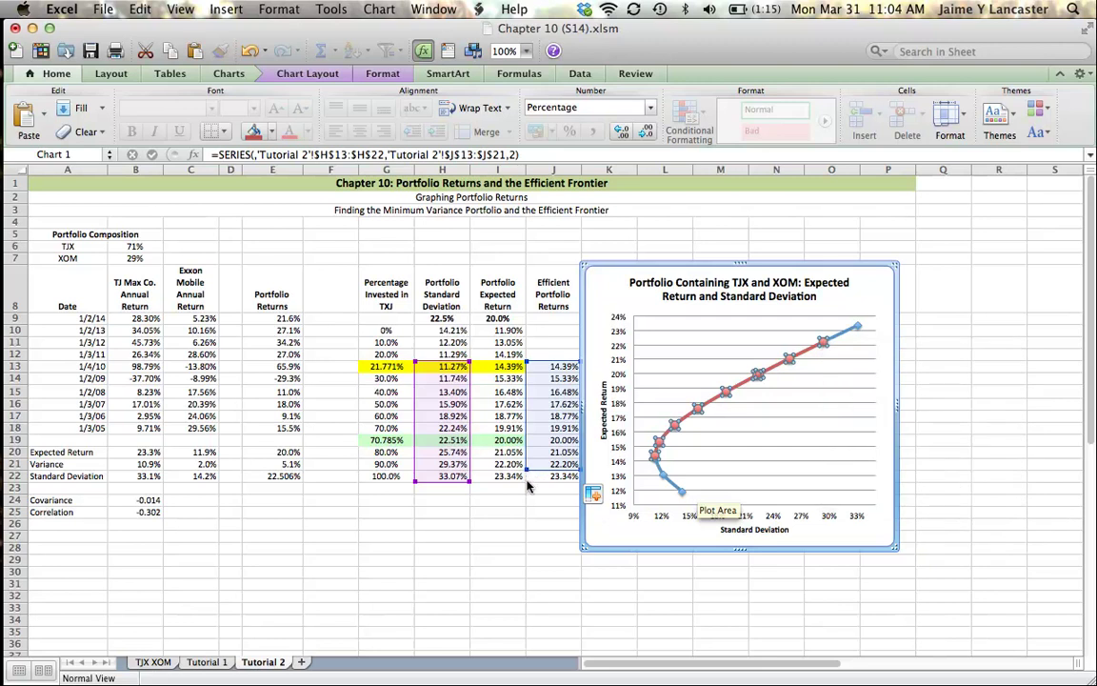
left_click_drag(609, 282, 677, 265)
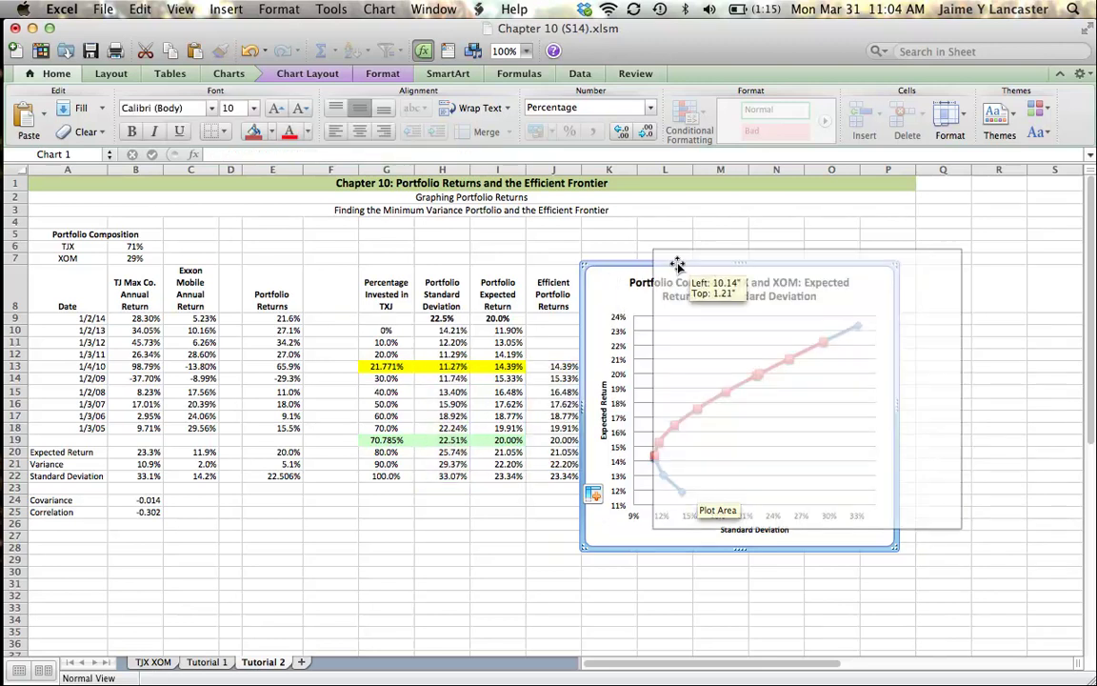
left_click(827, 360)
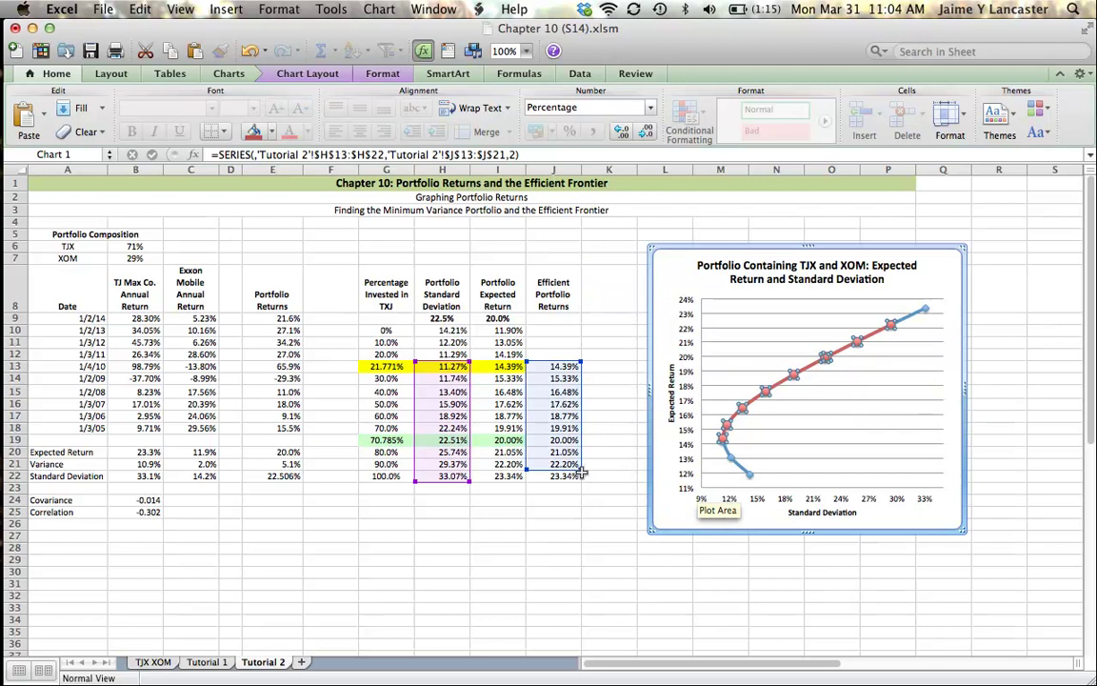
left_click_drag(582, 468, 582, 480)
left_click(580, 535)
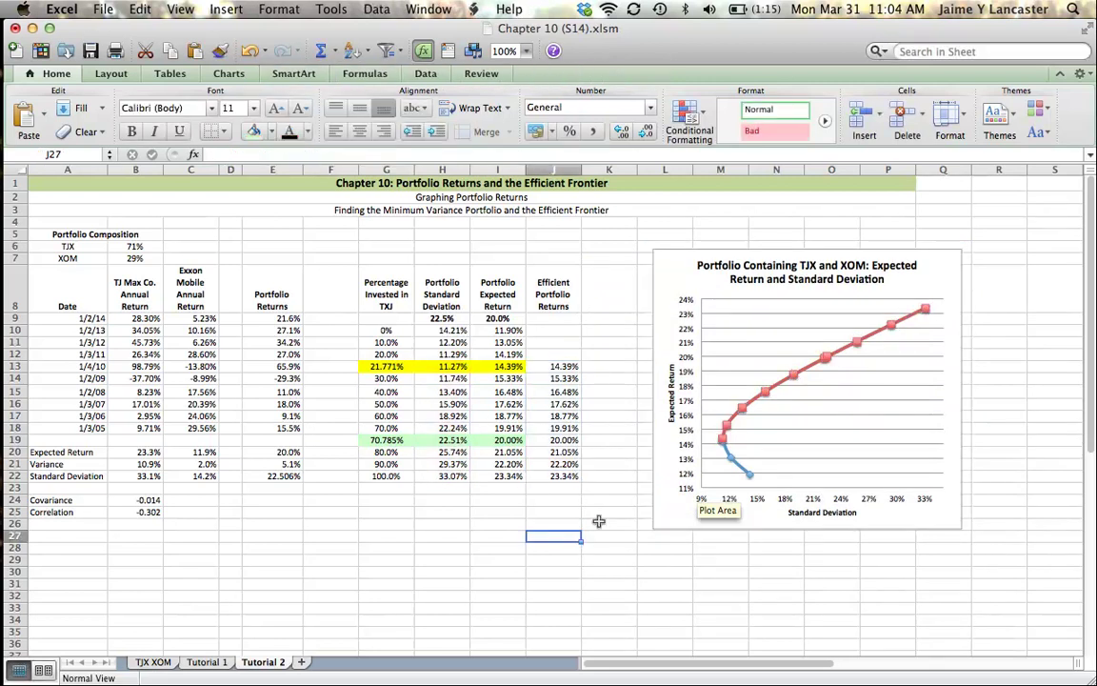
Check the I19 and H13 values, then move the chart left beside the table.
left_click(497, 438)
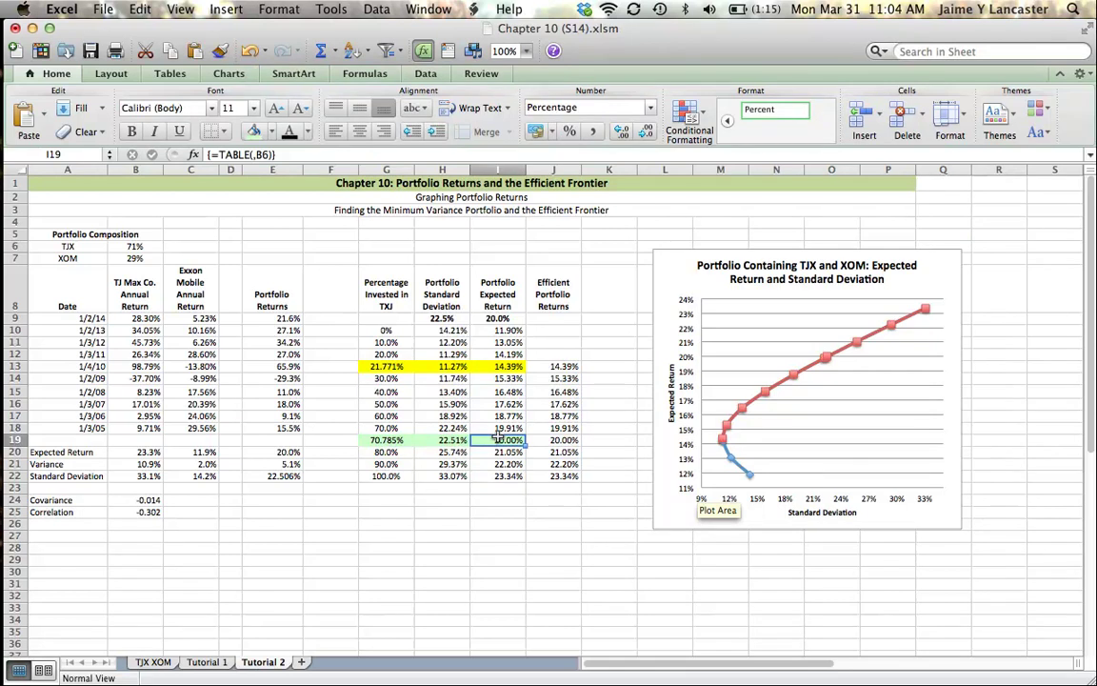
left_click(452, 368)
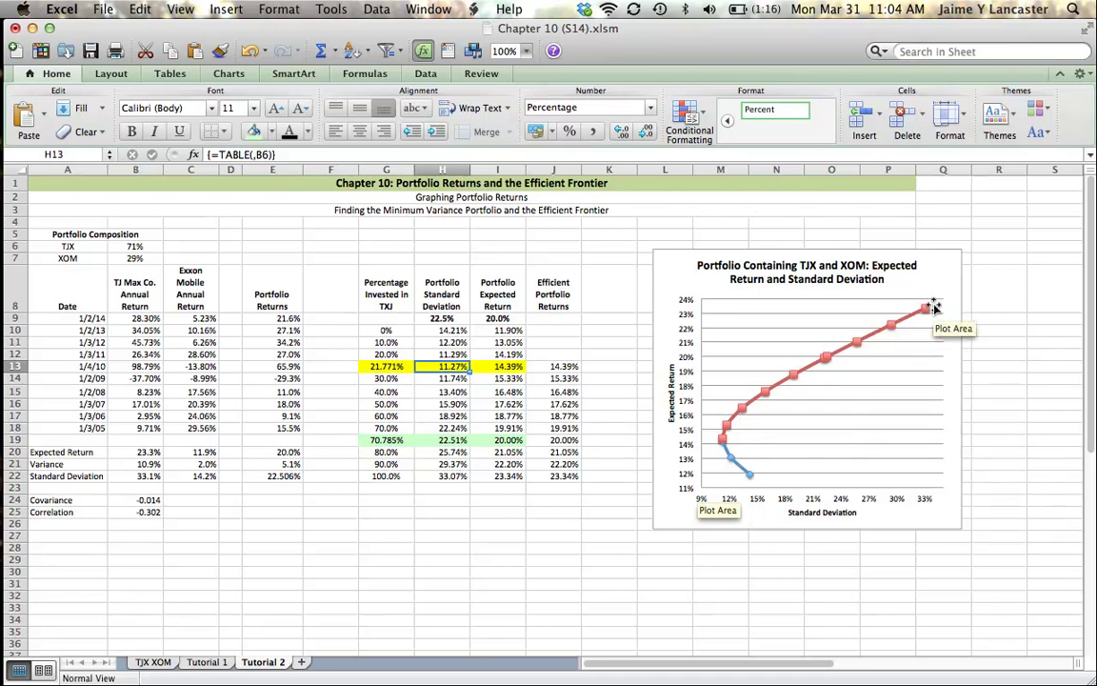
left_click_drag(681, 267, 618, 254)
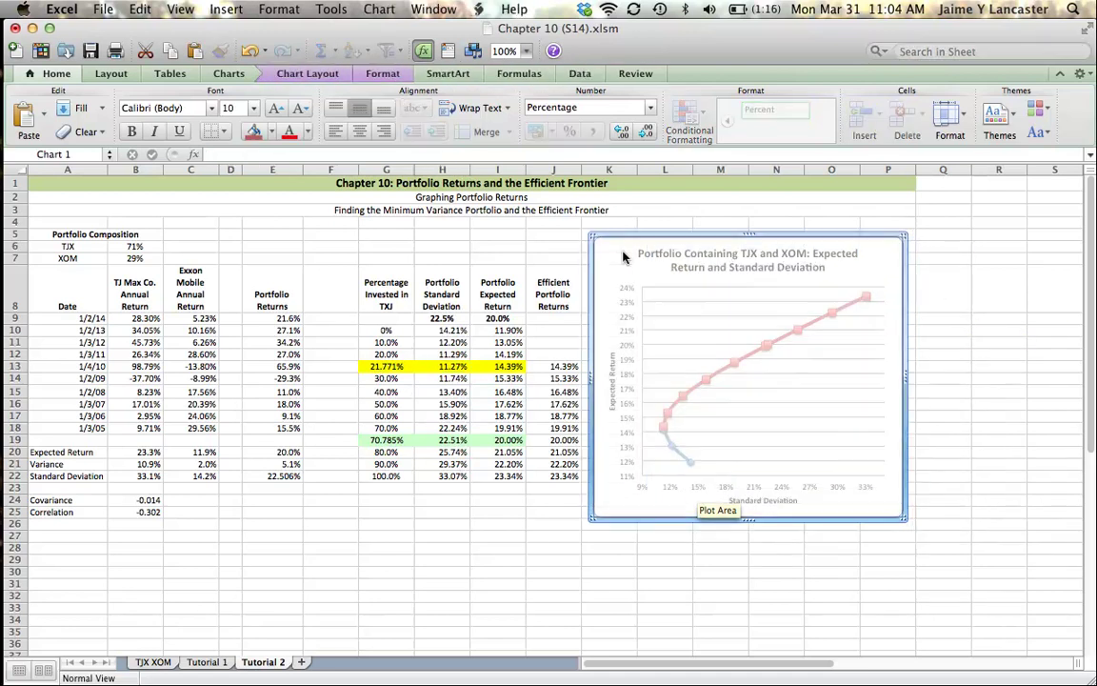
left_click(406, 600)
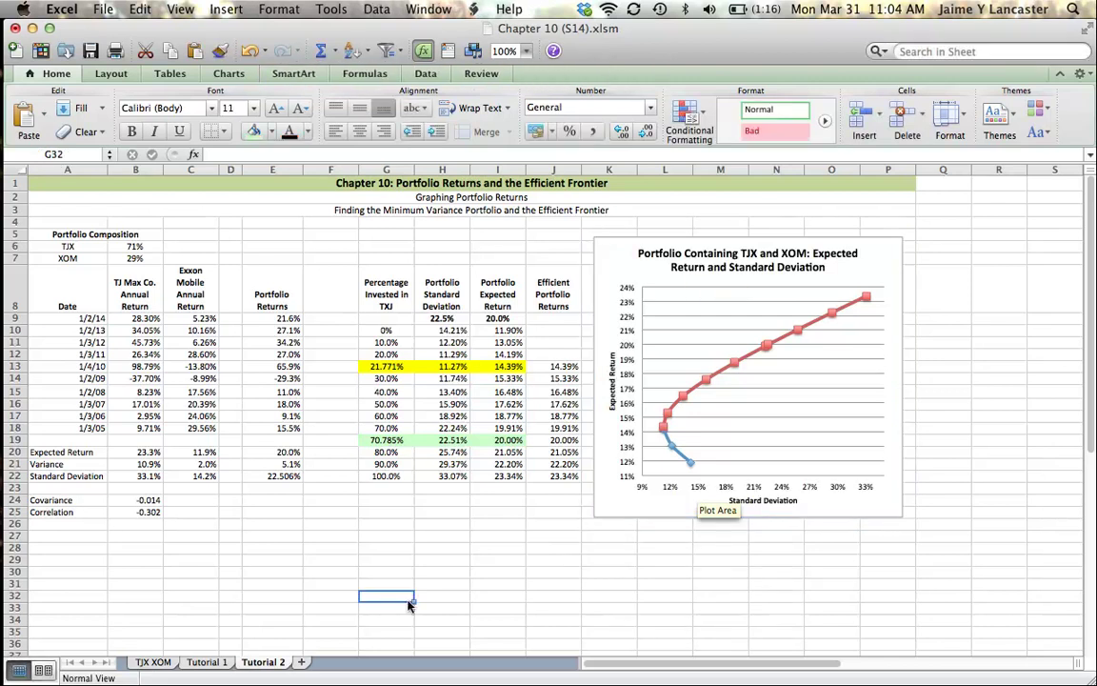